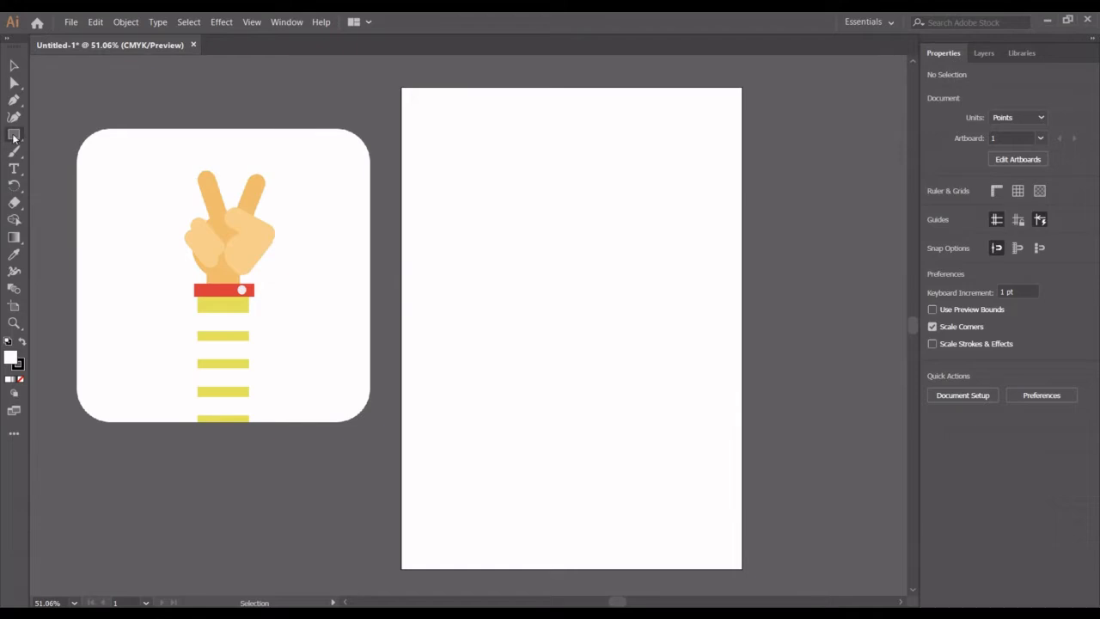
# Draw a rectangle about 138 by 33 pt on the artboard without a stroke and fill it with the reference cuff's red
pyautogui.click(14, 136)
pyautogui.moveTo(502, 251); pyautogui.dragTo(582, 269)
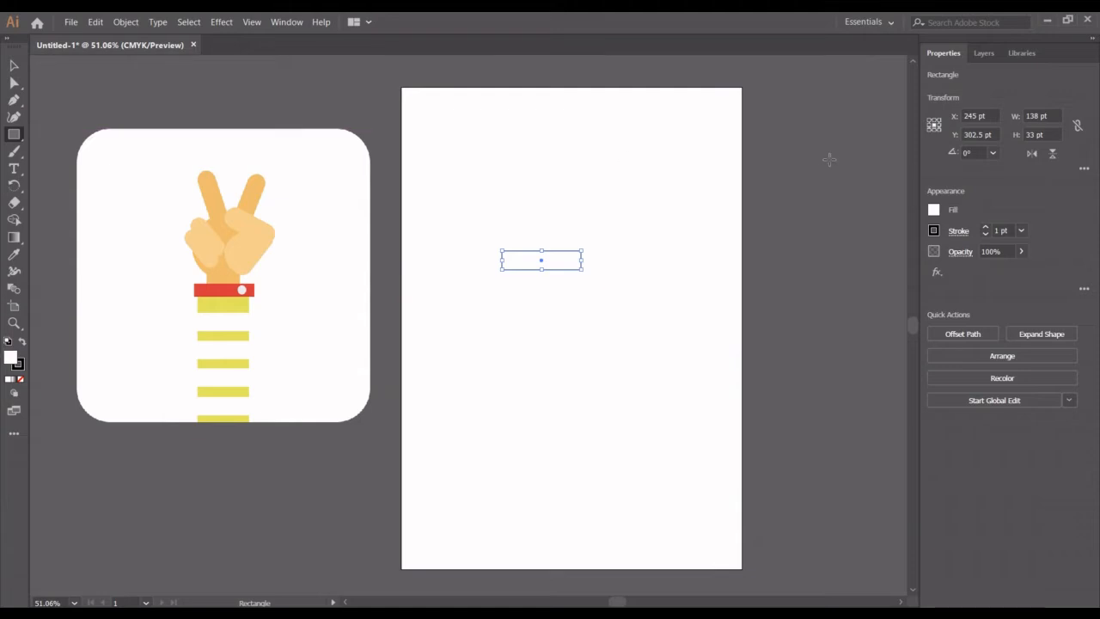
pyautogui.click(986, 236)
pyautogui.click(14, 253)
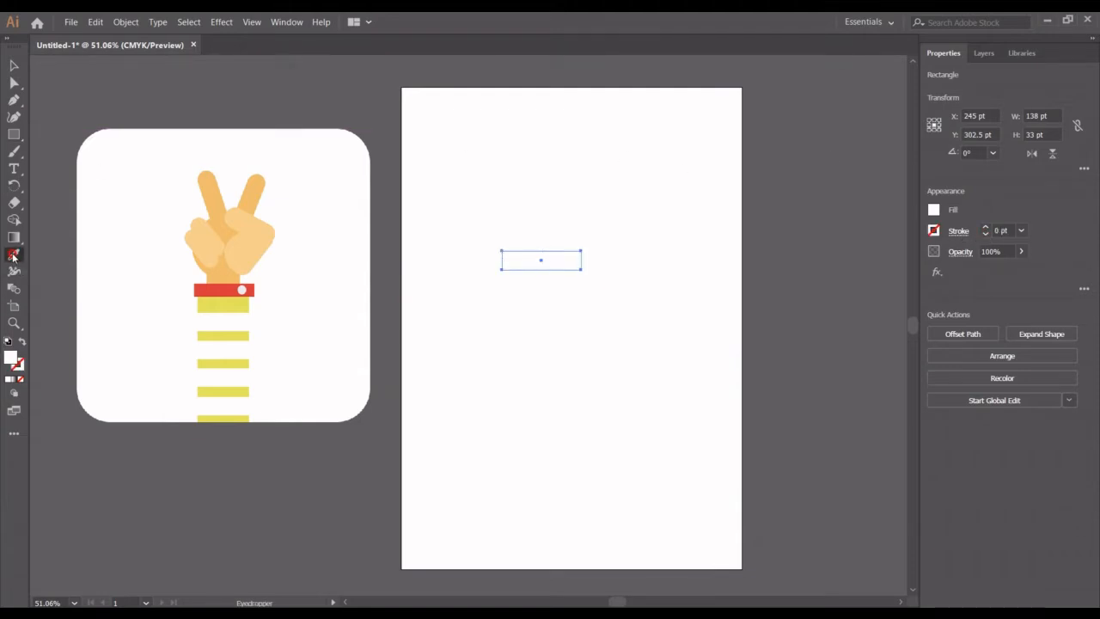
pyautogui.click(221, 288)
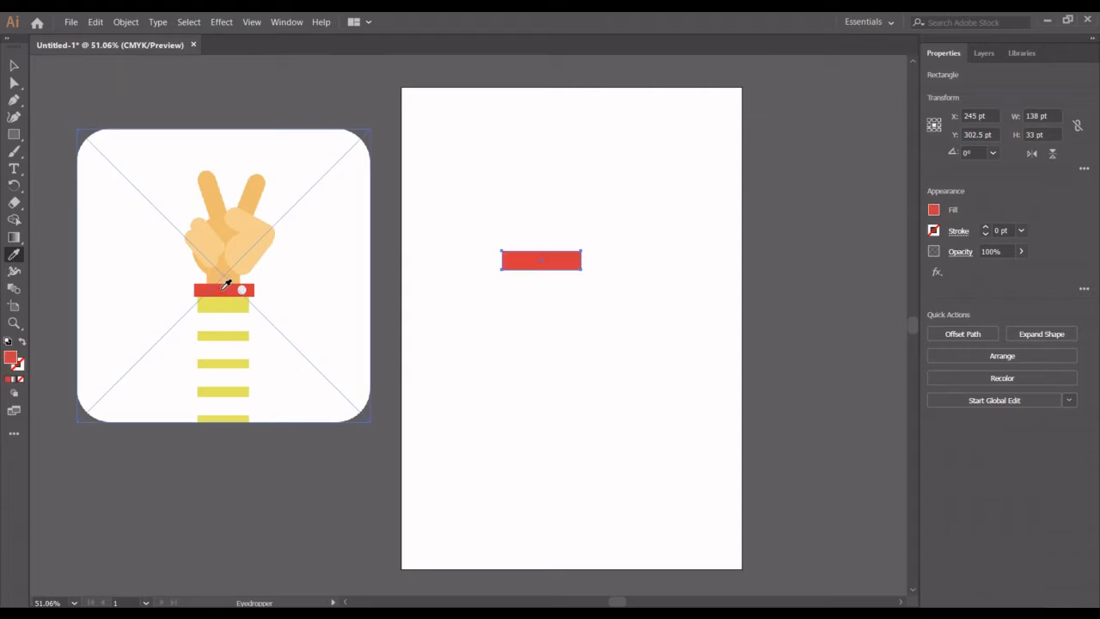
pyautogui.click(12, 65)
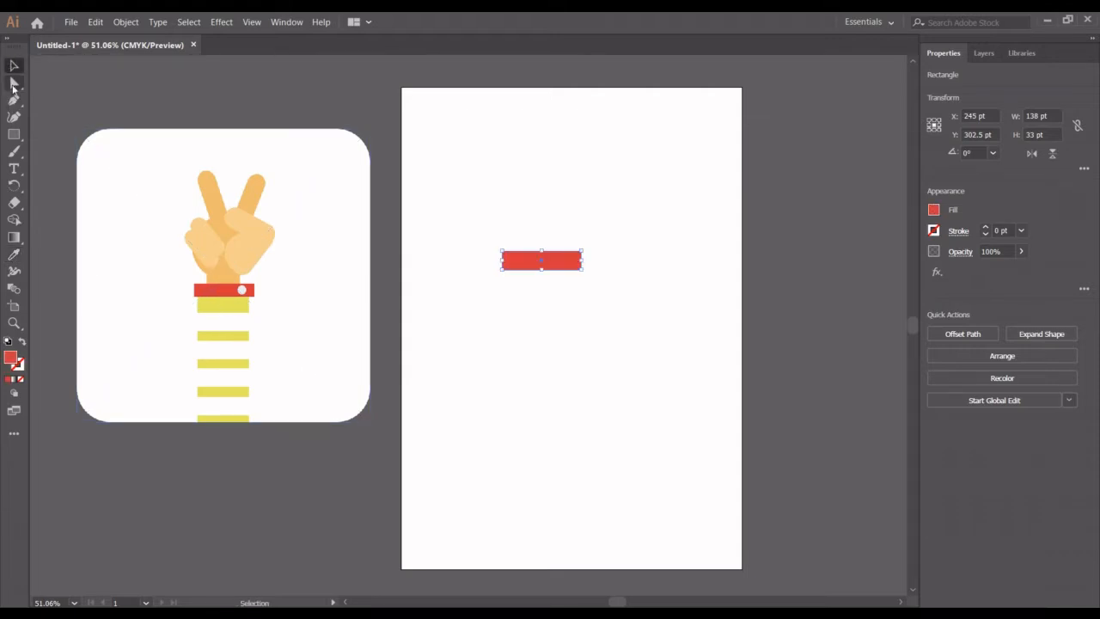
# Draw a circle about 21 pt in diameter near the right end of the red cuff and fill it white
pyautogui.click(14, 83)
pyautogui.click(15, 134)
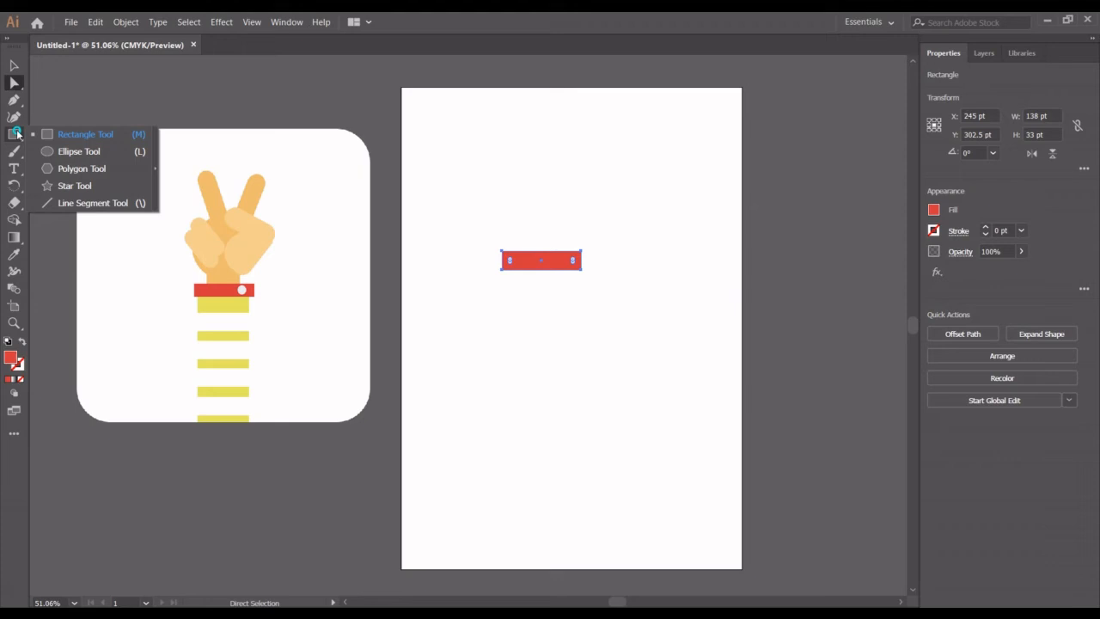
pyautogui.click(57, 152)
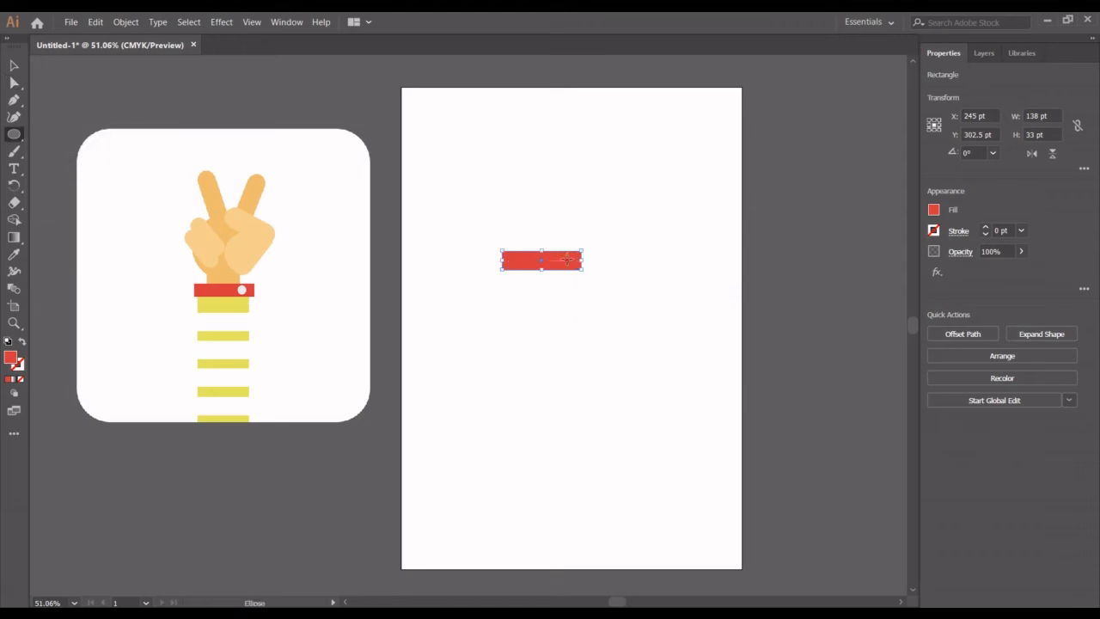
pyautogui.moveTo(559, 257)
pyautogui.mouseDown()
pyautogui.moveTo(593, 262)
pyautogui.moveTo(572, 327)
pyautogui.moveTo(573, 267)
pyautogui.mouseUp()
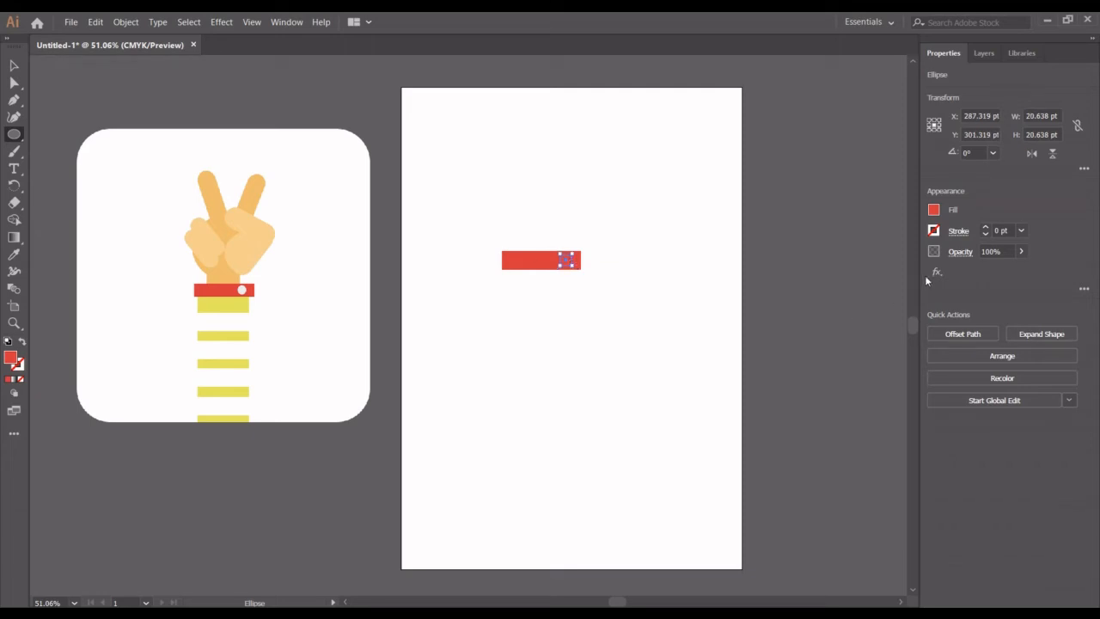
pyautogui.click(935, 210)
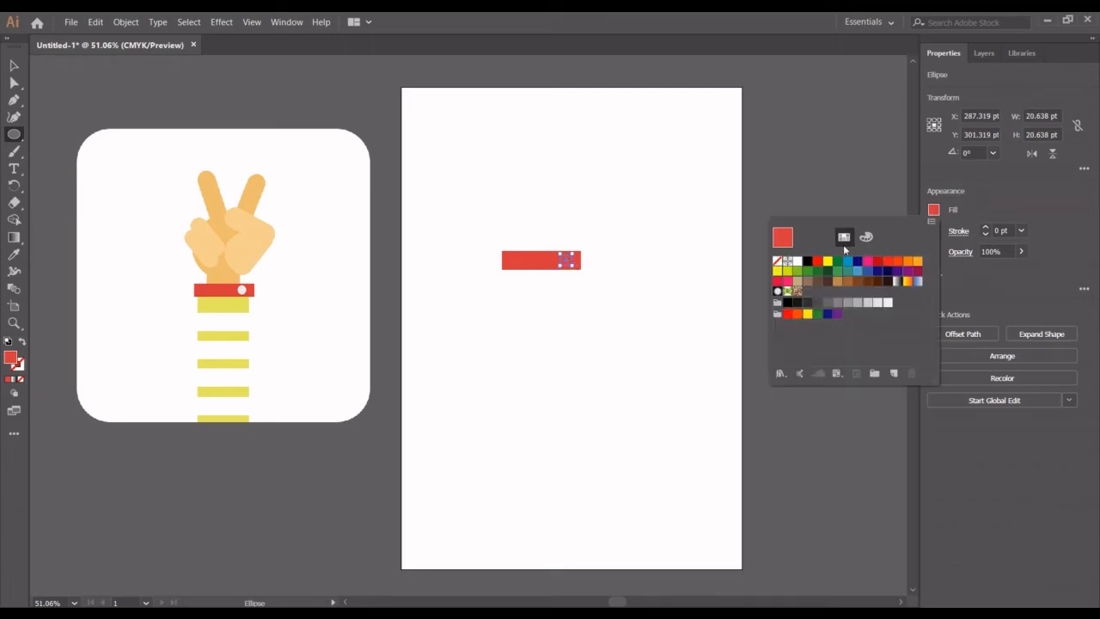
pyautogui.click(798, 260)
pyautogui.click(647, 256)
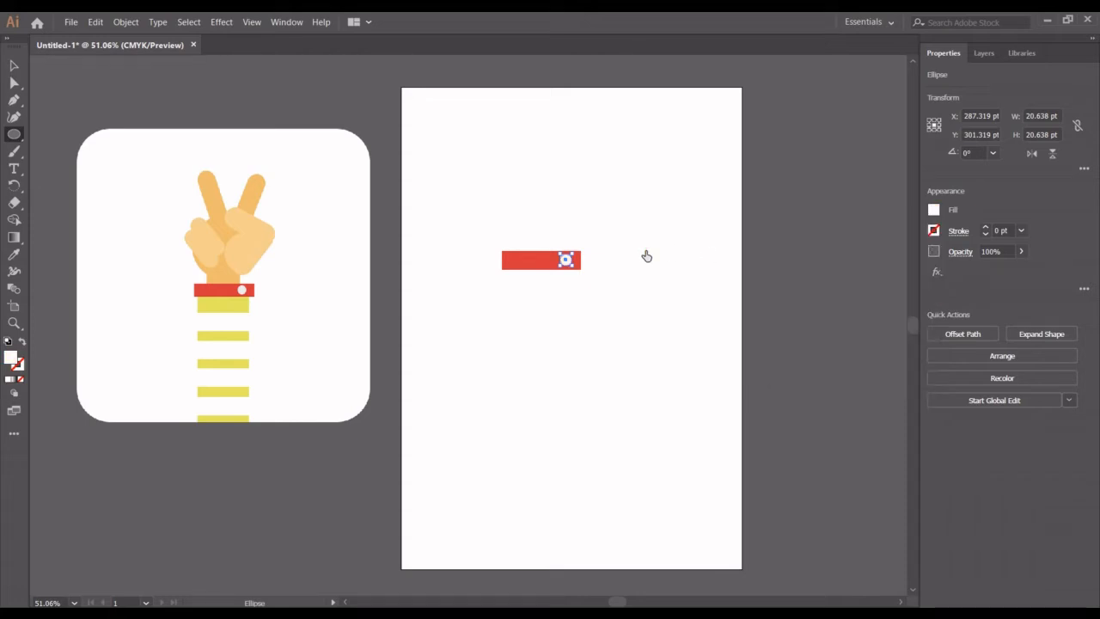
pyautogui.press('v')
pyautogui.click(598, 400)
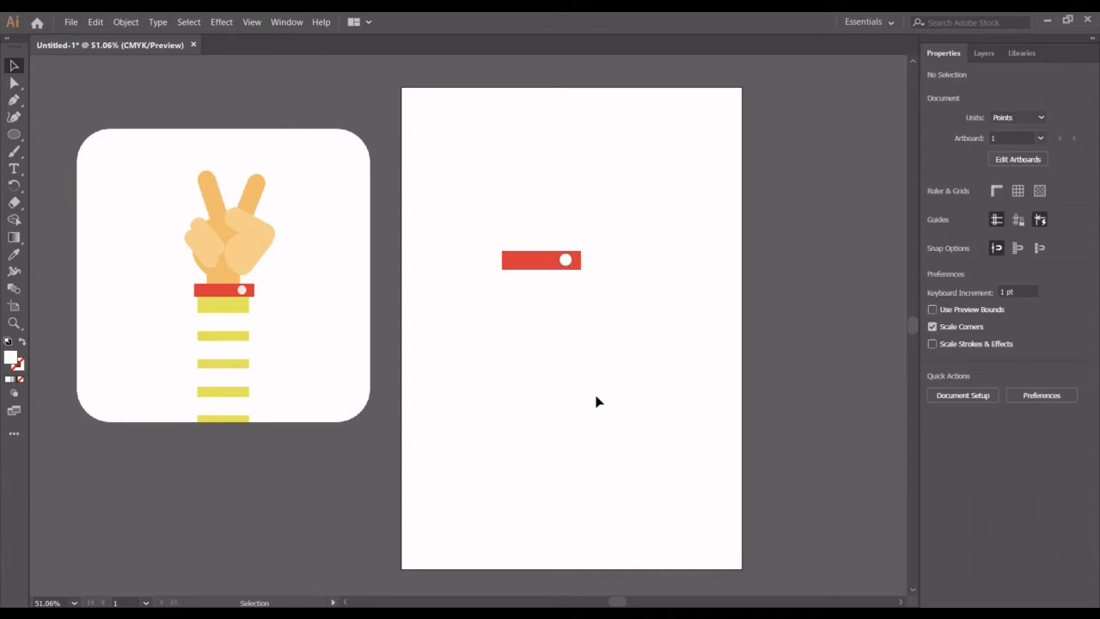
# Duplicate the red cuff in place and resize the copy into a tall sleeve about 118 pt wide and 341 pt high
pyautogui.click(526, 266)
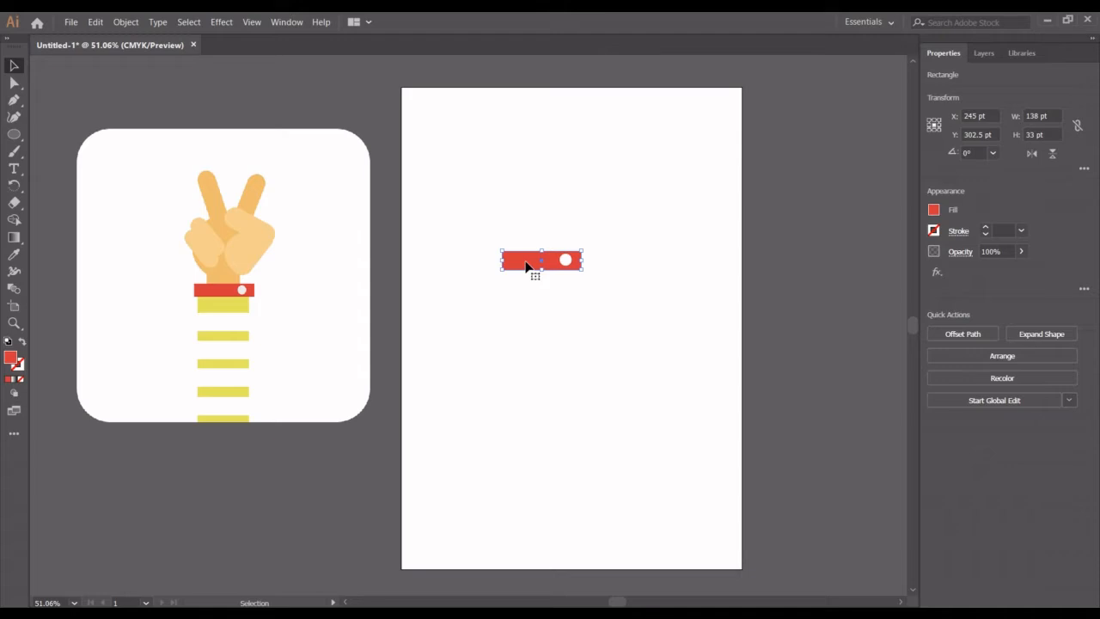
pyautogui.press('a')
pyautogui.press('v')
pyautogui.moveTo(542, 269); pyautogui.dragTo(542, 445)
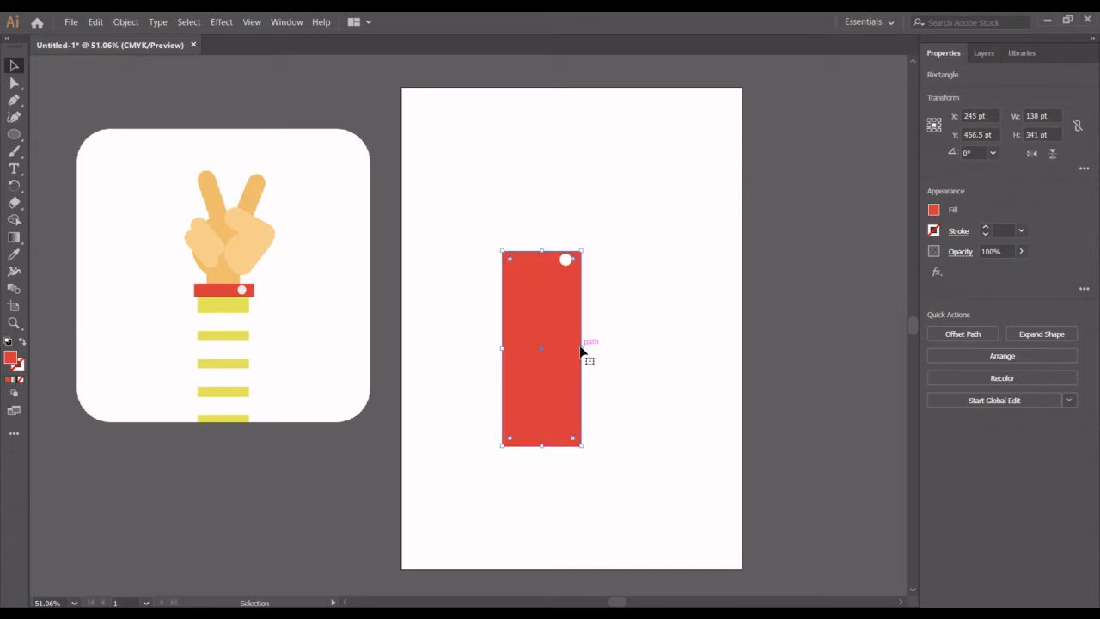
pyautogui.moveTo(582, 350); pyautogui.dragTo(573, 350)
pyautogui.hotkey('ctrl', 'z')
pyautogui.moveTo(582, 349); pyautogui.dragTo(579, 349)
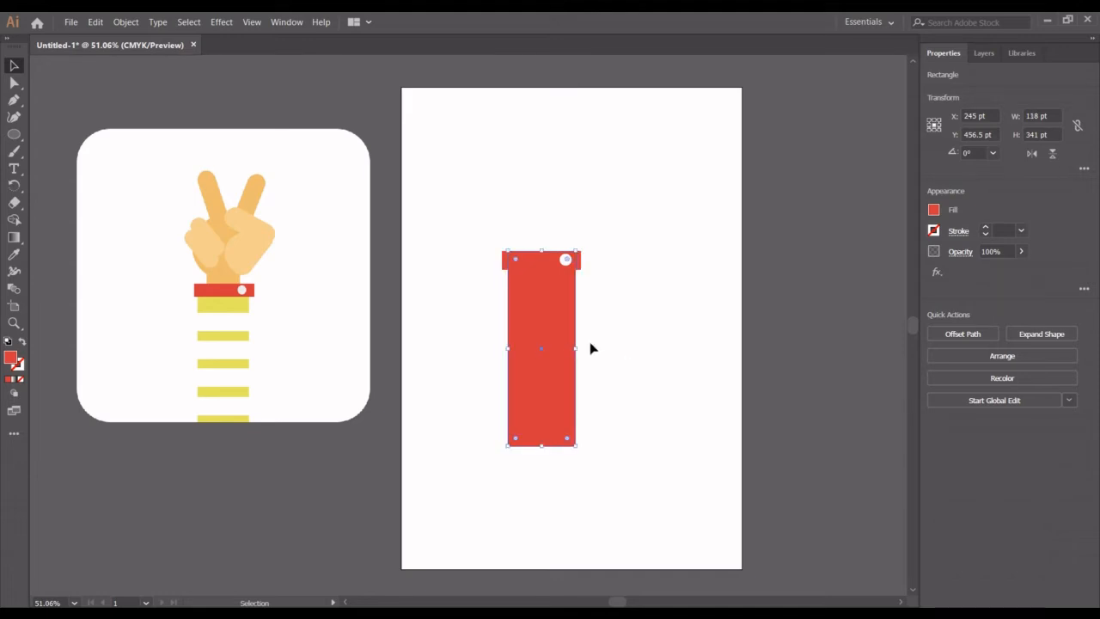
pyautogui.click(604, 346)
# Fill the tall rectangle with the reference sleeve's yellow and move it straight down below the red cuff
pyautogui.click(573, 347)
pyautogui.click(13, 254)
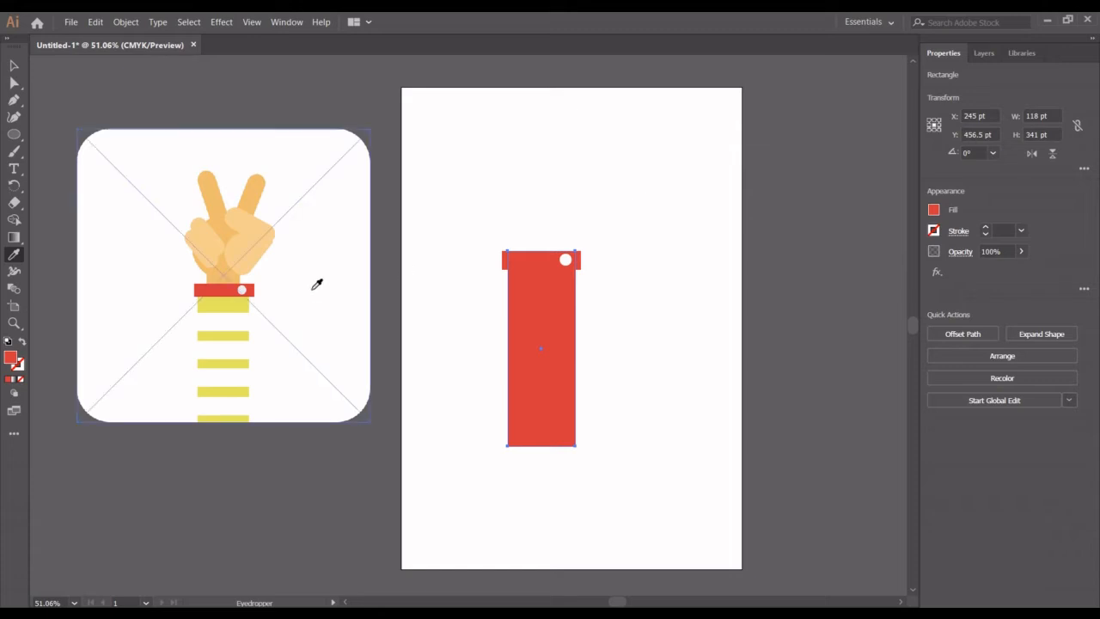
pyautogui.click(235, 301)
pyautogui.click(16, 65)
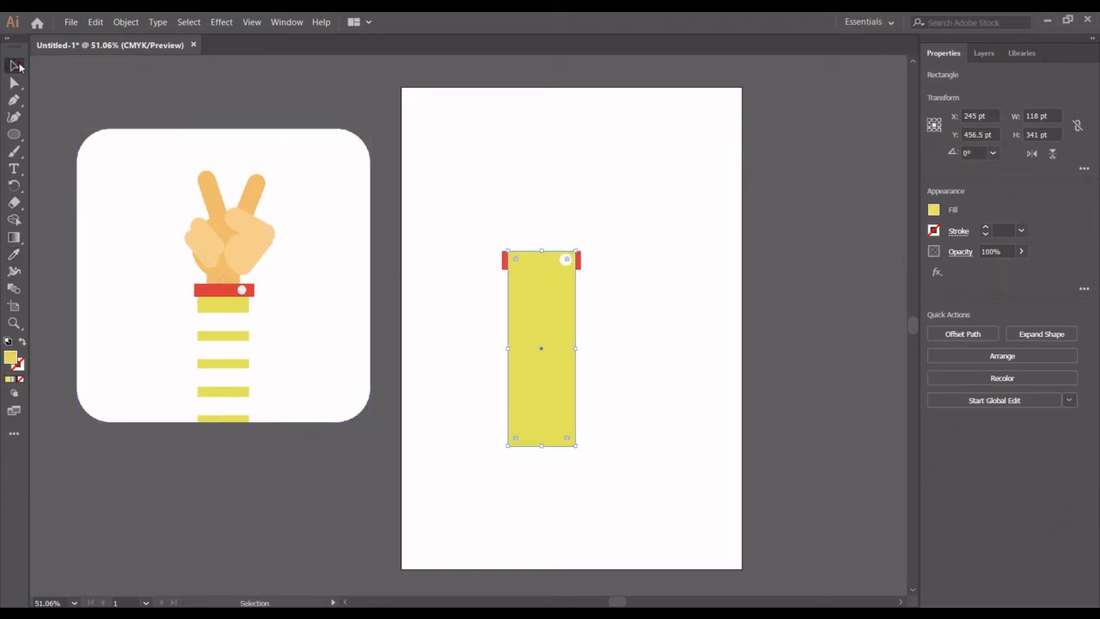
pyautogui.click(636, 245)
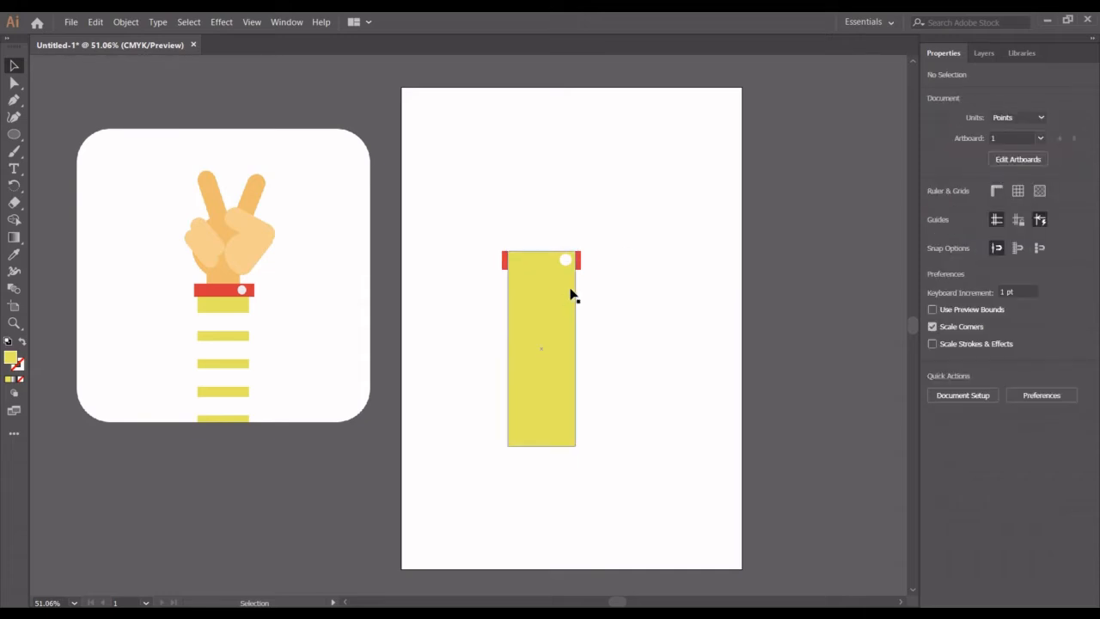
pyautogui.moveTo(561, 300); pyautogui.dragTo(561, 335)
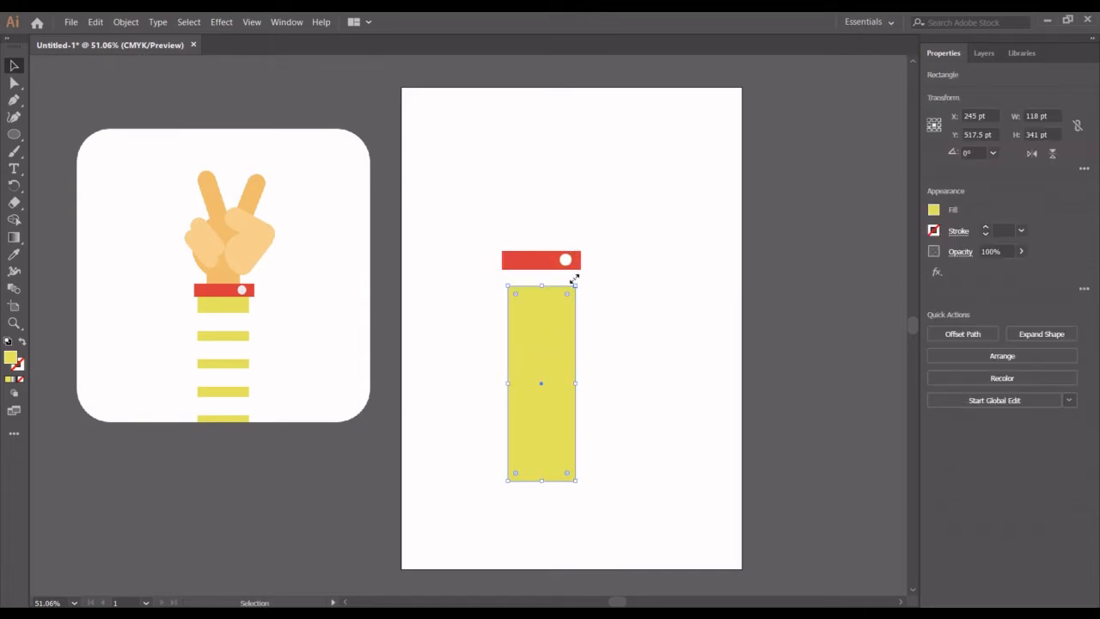
# Bring the red cuff and its white button in front of the yellow sleeve
pyautogui.click(559, 232)
pyautogui.moveTo(530, 226); pyautogui.dragTo(587, 270)
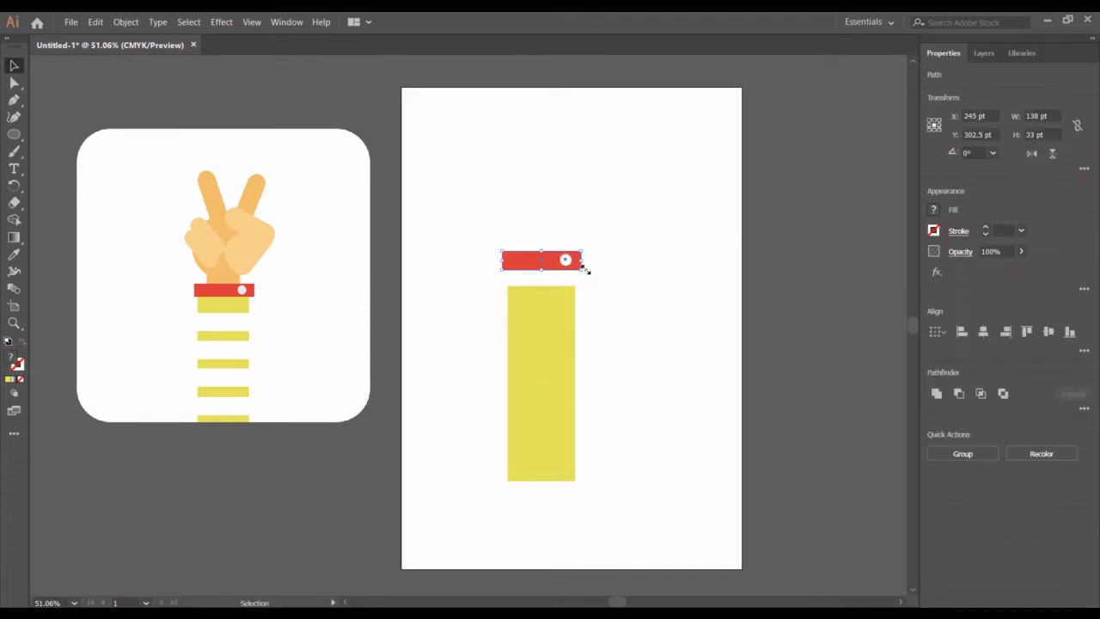
pyautogui.click(616, 303)
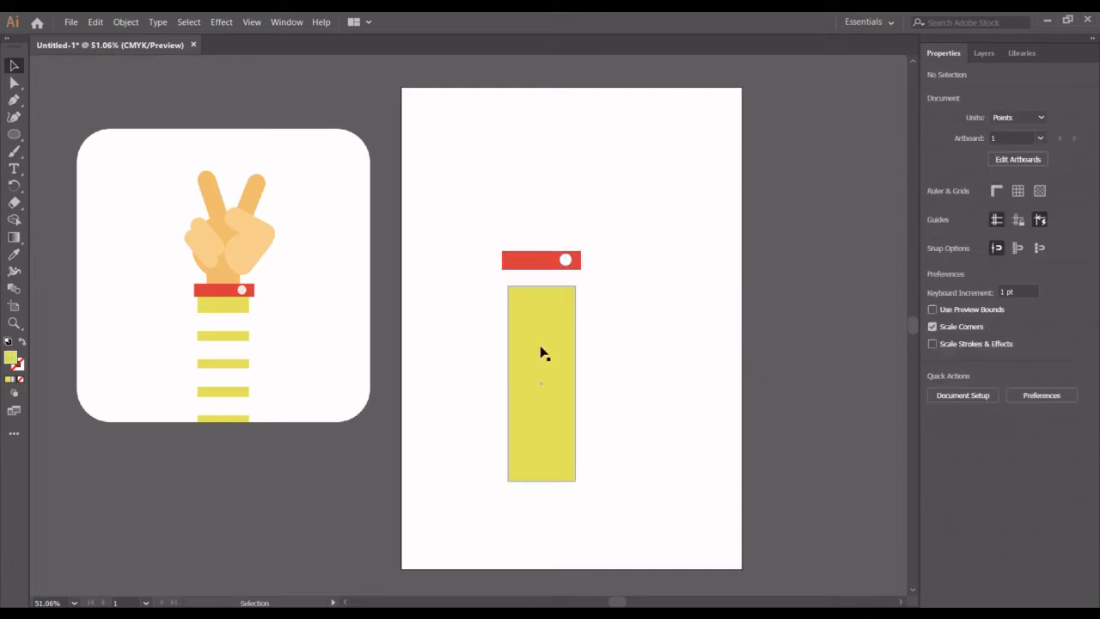
# Nudge the yellow sleeve up until its top edge is tucked behind the red cuff, at Y 471.5 pt
pyautogui.click(542, 352)
pyautogui.press('Up')
pyautogui.press('Up')
pyautogui.press('Up')
pyautogui.press('Up')
pyautogui.press('Up')
pyautogui.press('Up')
pyautogui.press('Up')
pyautogui.press('Up')
pyautogui.press('Up')
pyautogui.press('Up')
pyautogui.press('Up')
pyautogui.press('Up')
pyautogui.press('Up')
pyautogui.press('Up')
pyautogui.press('Up')
pyautogui.press('Up')
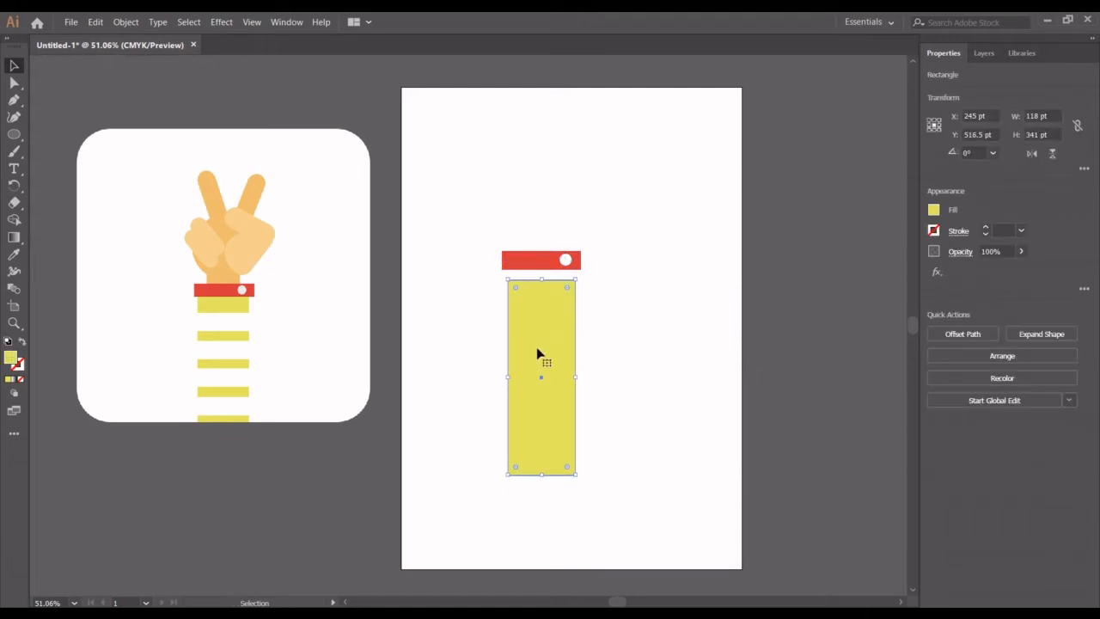
pyautogui.press('Up')
pyautogui.press('Up')
pyautogui.press('Up')
pyautogui.press('Up')
pyautogui.press('Up')
pyautogui.press('Up')
pyautogui.press('Up')
pyautogui.press('Up')
pyautogui.press('Up')
pyautogui.press('Up')
pyautogui.press('Up')
pyautogui.press('Up')
pyautogui.press('Up')
pyautogui.press('Up')
pyautogui.press('Up')
pyautogui.press('Up')
pyautogui.press('Up')
pyautogui.press('Up')
pyautogui.press('Up')
pyautogui.press('Up')
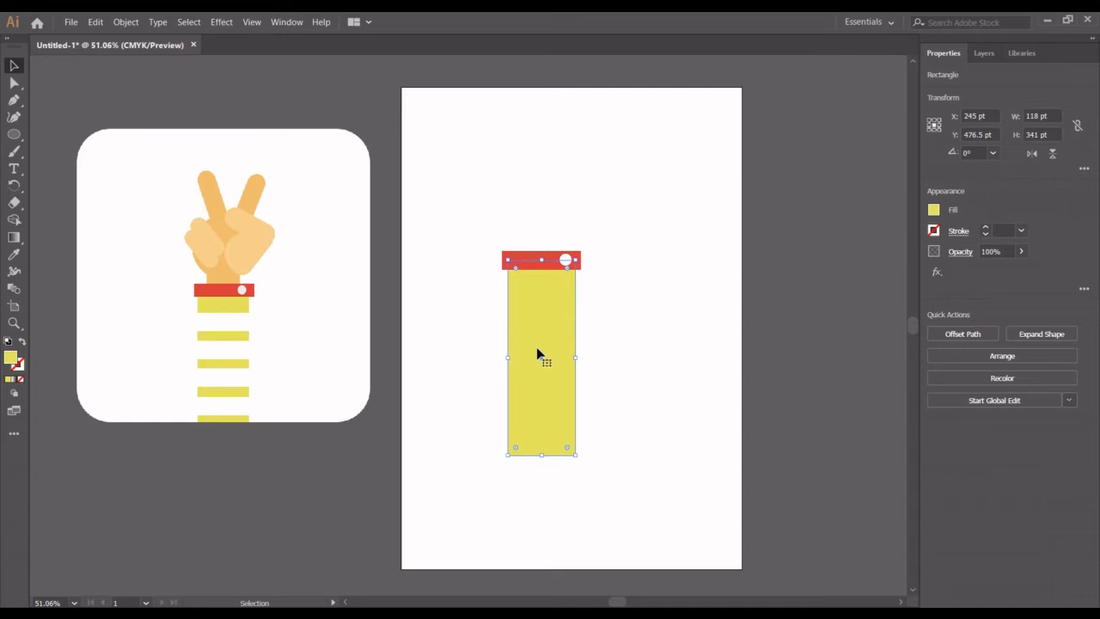
pyautogui.press('Up')
pyautogui.press('Up')
pyautogui.press('Up')
pyautogui.press('Up')
pyautogui.click(715, 385)
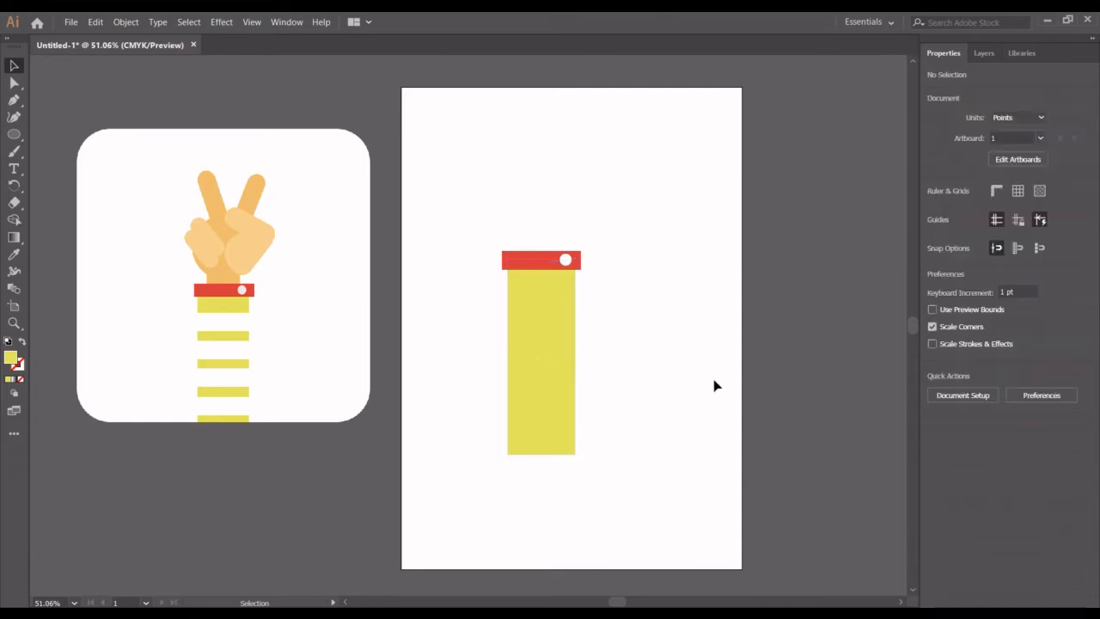
# Narrow the yellow sleeve to about 105 pt wide, keeping it centred under the red cuff
pyautogui.click(560, 423)
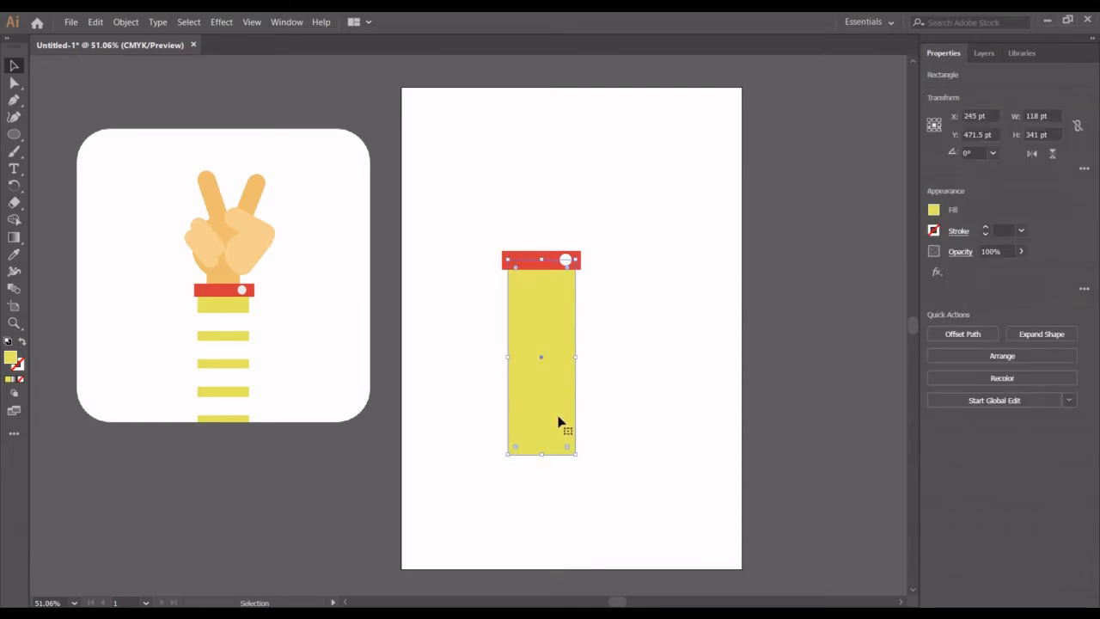
pyautogui.click(651, 420)
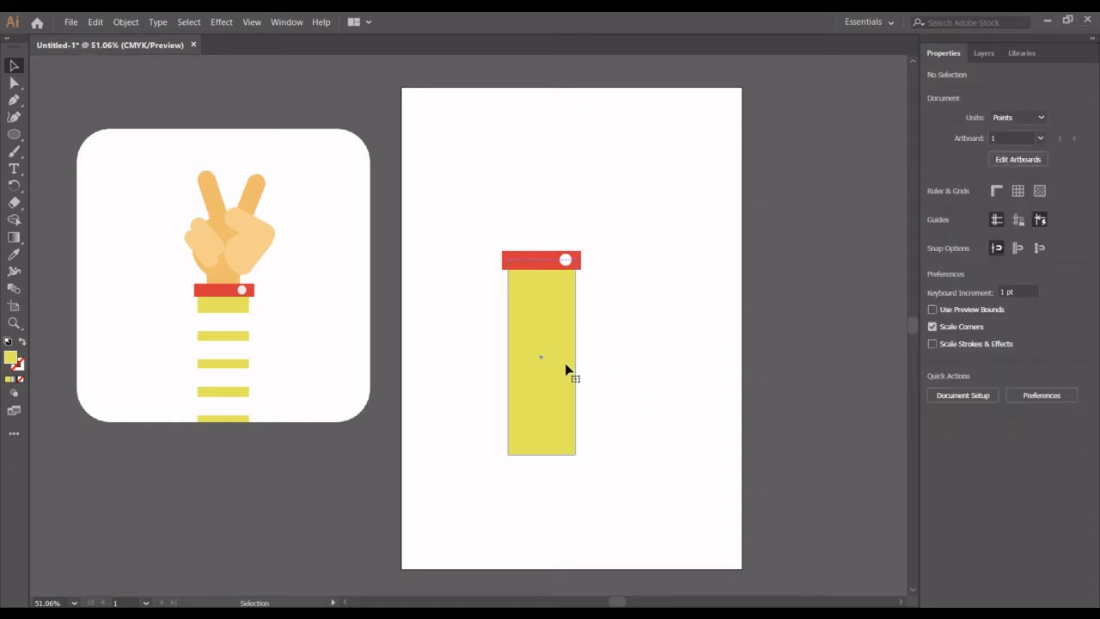
pyautogui.click(565, 363)
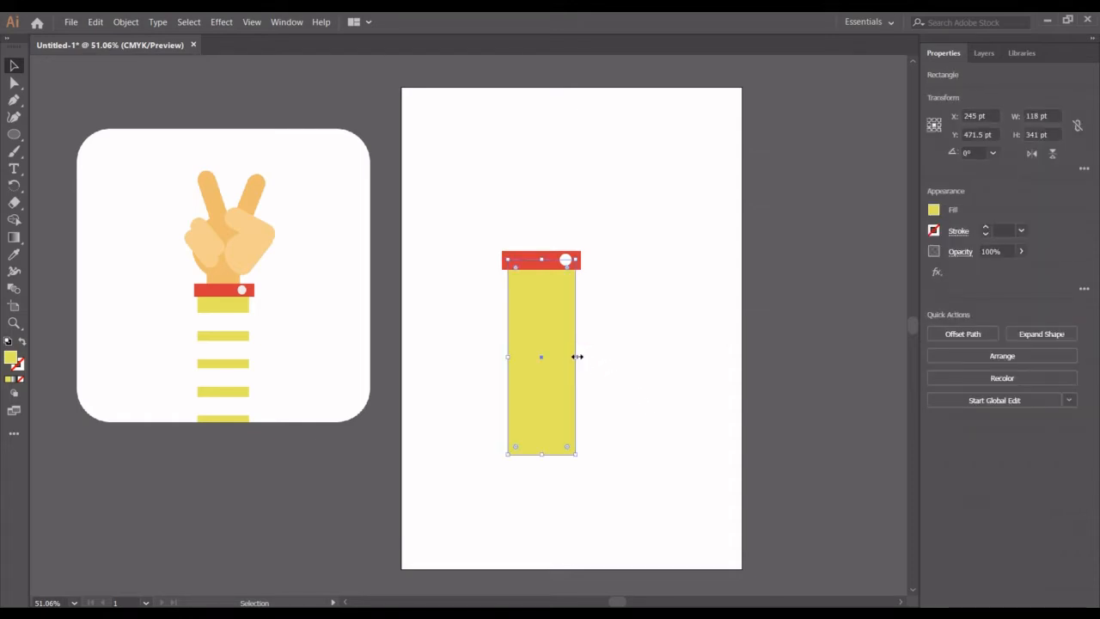
pyautogui.moveTo(577, 356); pyautogui.dragTo(569, 357)
pyautogui.click(612, 364)
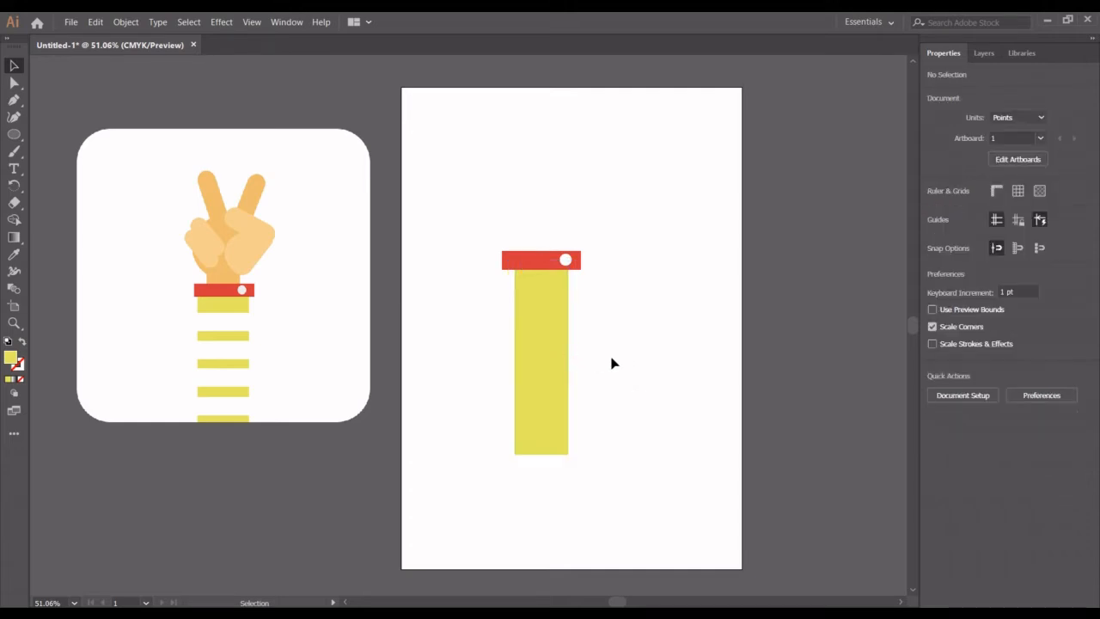
pyautogui.click(561, 361)
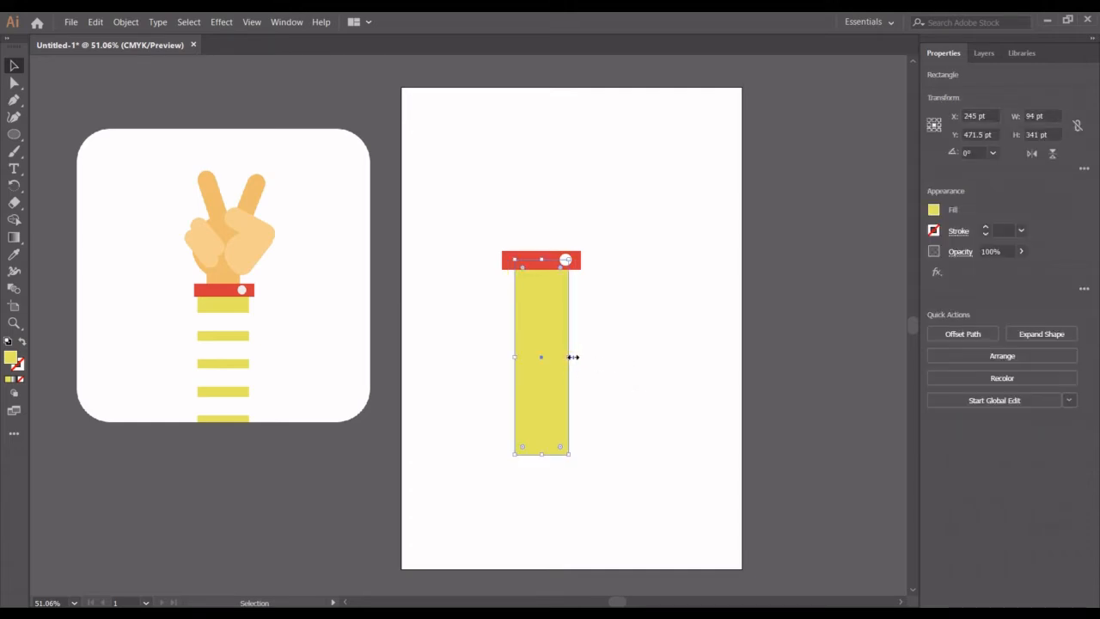
pyautogui.moveTo(572, 357); pyautogui.dragTo(574, 356)
pyautogui.press('super')
pyautogui.click(738, 381)
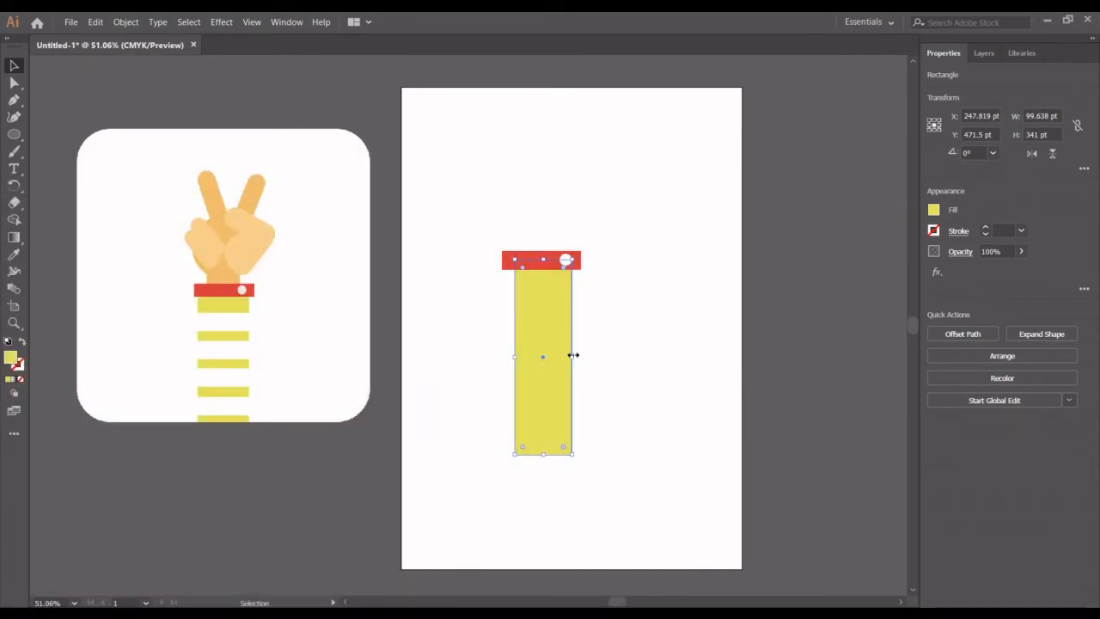
pyautogui.moveTo(572, 356); pyautogui.dragTo(572, 355)
pyautogui.moveTo(574, 357); pyautogui.dragTo(573, 355)
pyautogui.click(745, 376)
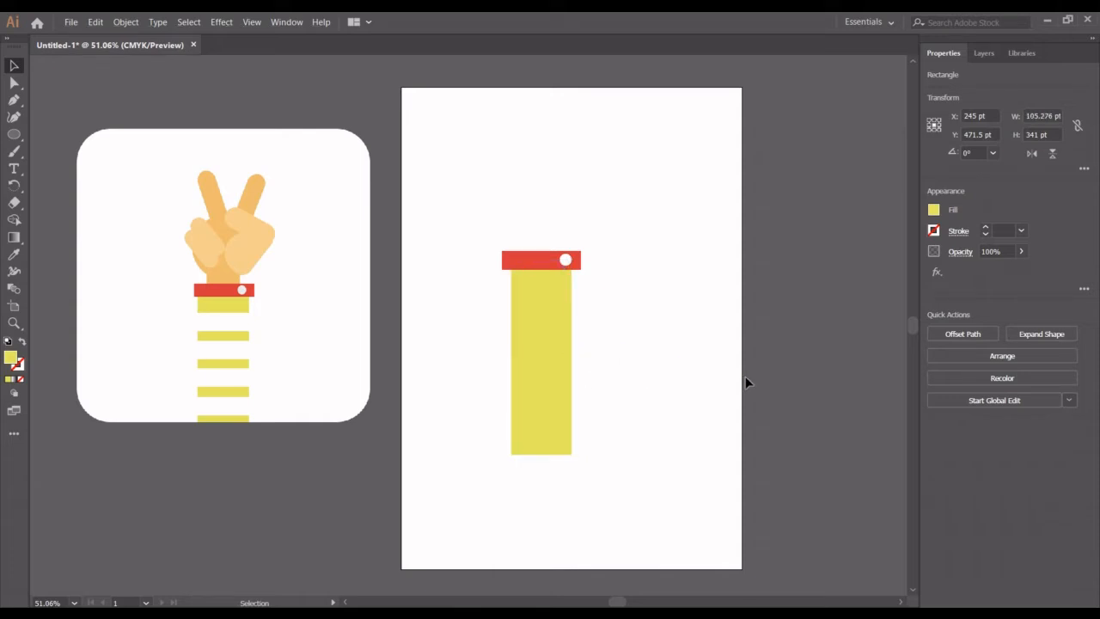
# Duplicate the sleeve in place, shorten the copy from the top to a 30 pt high stripe, and nudge it up to Y 610 pt
pyautogui.click(535, 393)
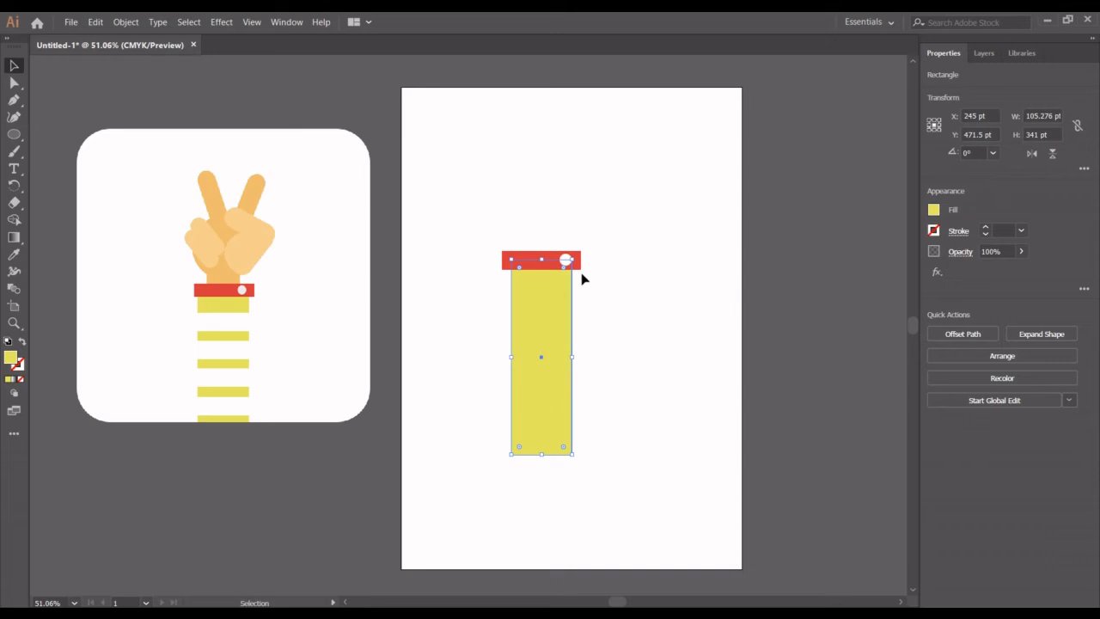
pyautogui.moveTo(543, 258); pyautogui.dragTo(544, 439)
pyautogui.press('Up')
pyautogui.press('Up')
pyautogui.press('Up')
pyautogui.press('Up')
pyautogui.press('Up')
pyautogui.press('Up')
pyautogui.press('Up')
pyautogui.press('Up')
pyautogui.press('Up')
pyautogui.press('Up')
pyautogui.press('Up')
pyautogui.press('Up')
pyautogui.press('Up')
pyautogui.press('Up')
pyautogui.press('Up')
pyautogui.press('Up')
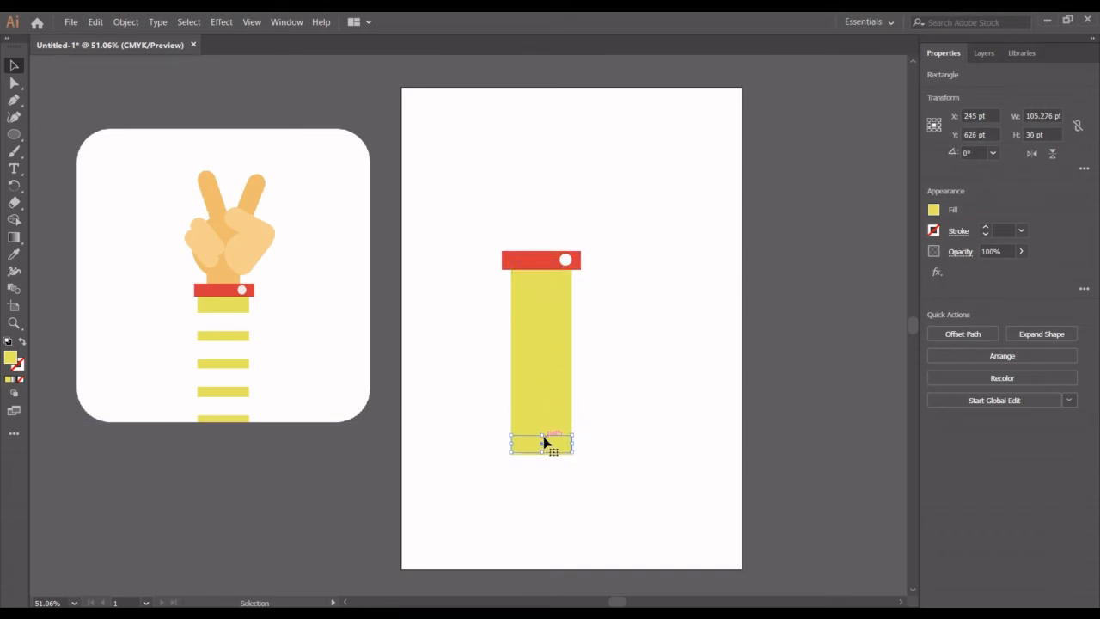
# Fill the stripe near the sleeve's lower end with white sampled from the reference image's background
pyautogui.click(15, 255)
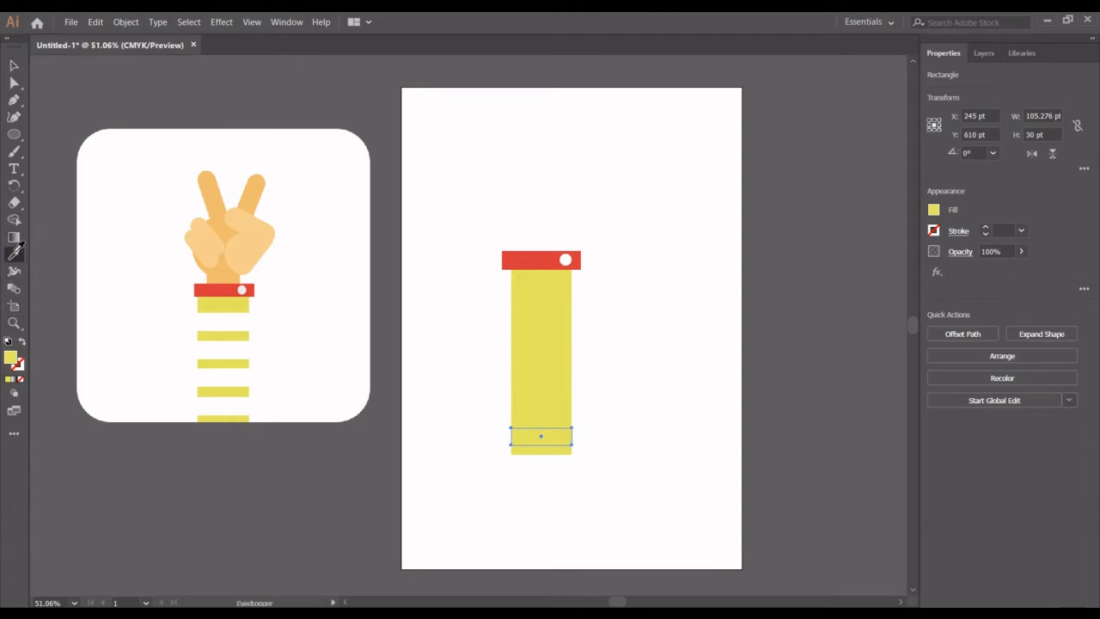
pyautogui.click(159, 287)
pyautogui.click(13, 66)
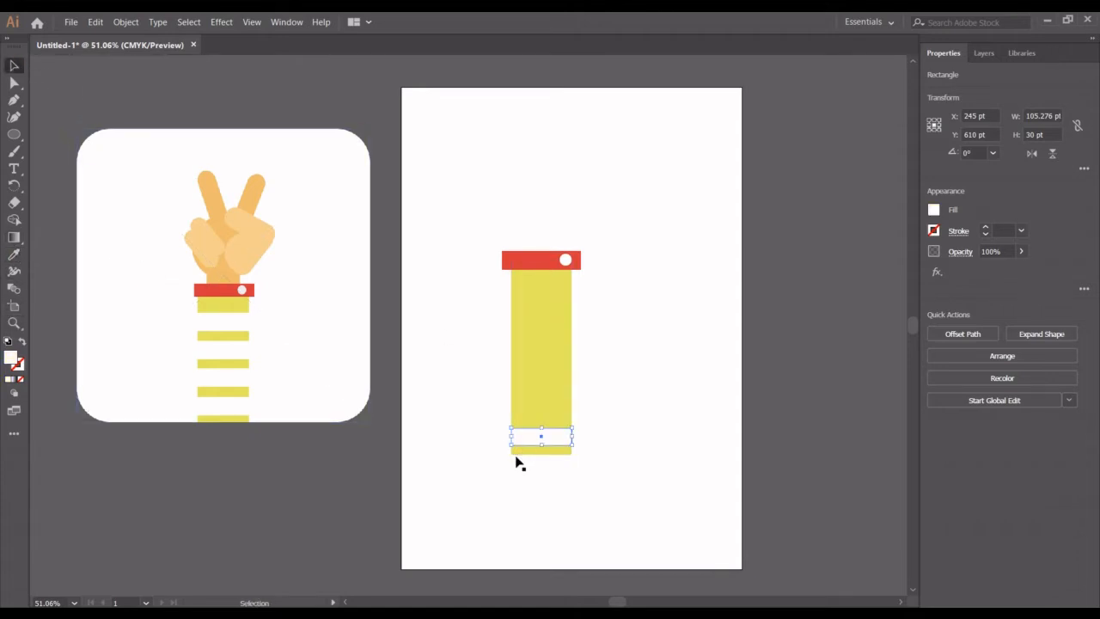
# Duplicate the white stripe in place and move the copy up the sleeve to Y 559 pt
pyautogui.press('a')
pyautogui.hotkey('ctrl', 'c')
pyautogui.hotkey('ctrl', 'f')
pyautogui.press('Up')
pyautogui.hotkey('shift', 'Up')
pyautogui.hotkey('shift', 'Up')
pyautogui.hotkey('shift', 'Up')
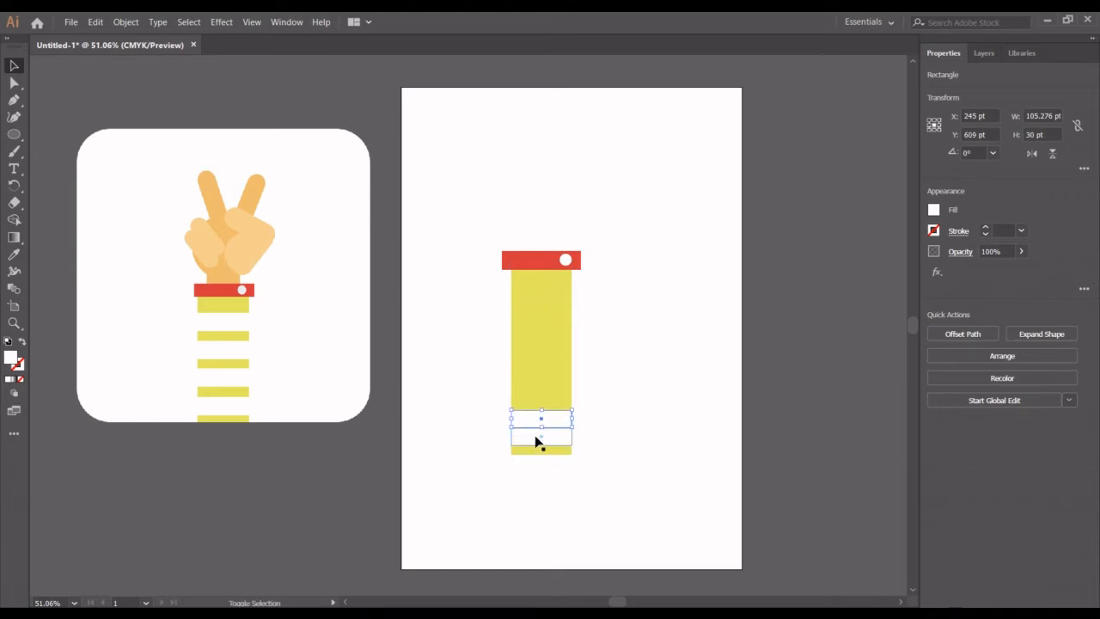
pyautogui.hotkey('shift', 'Up')
pyautogui.hotkey('shift', 'Up')
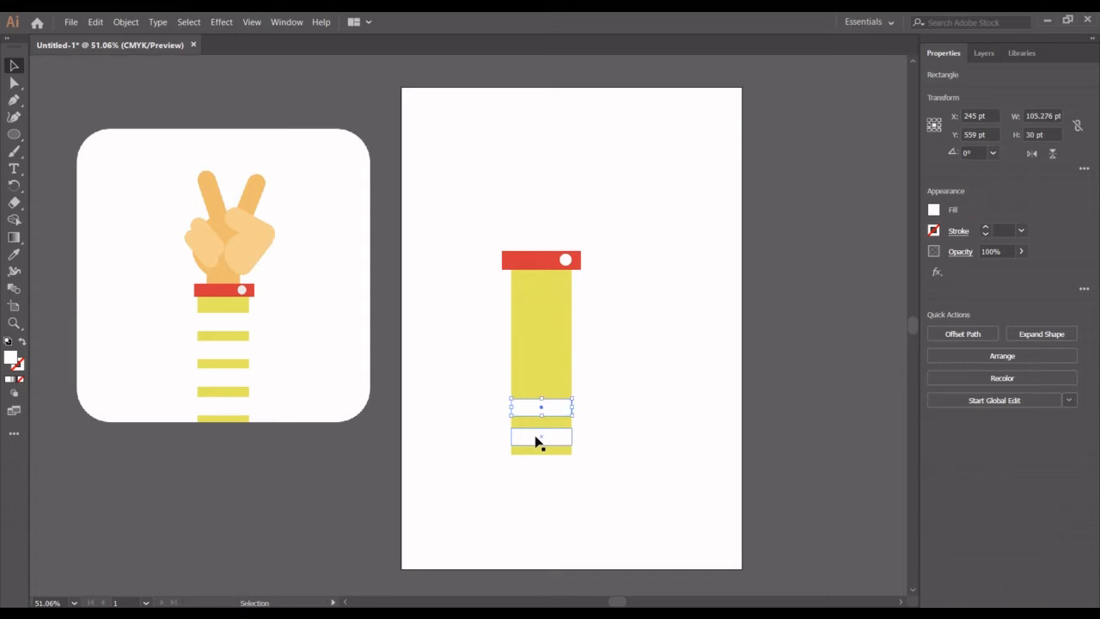
# Duplicate the white stripe twice more up the sleeve, placing the copies at Y 509 pt and Y 459 pt
pyautogui.hotkey('shift', 'Up')
pyautogui.hotkey('shift', 'Up')
pyautogui.hotkey('shift', 'Up')
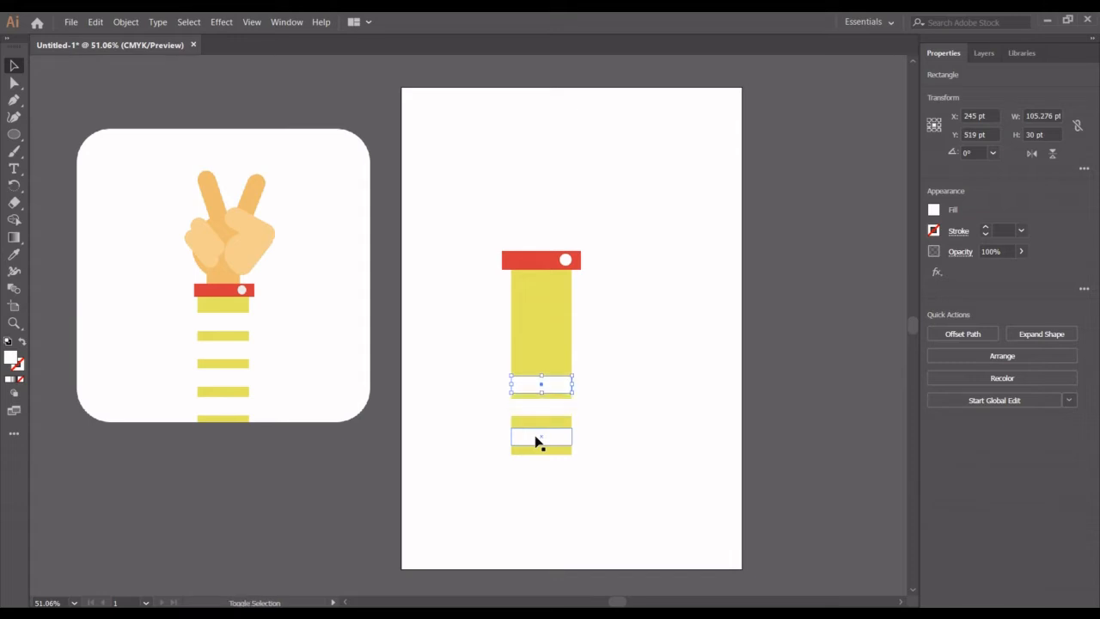
pyautogui.hotkey('shift', 'Up')
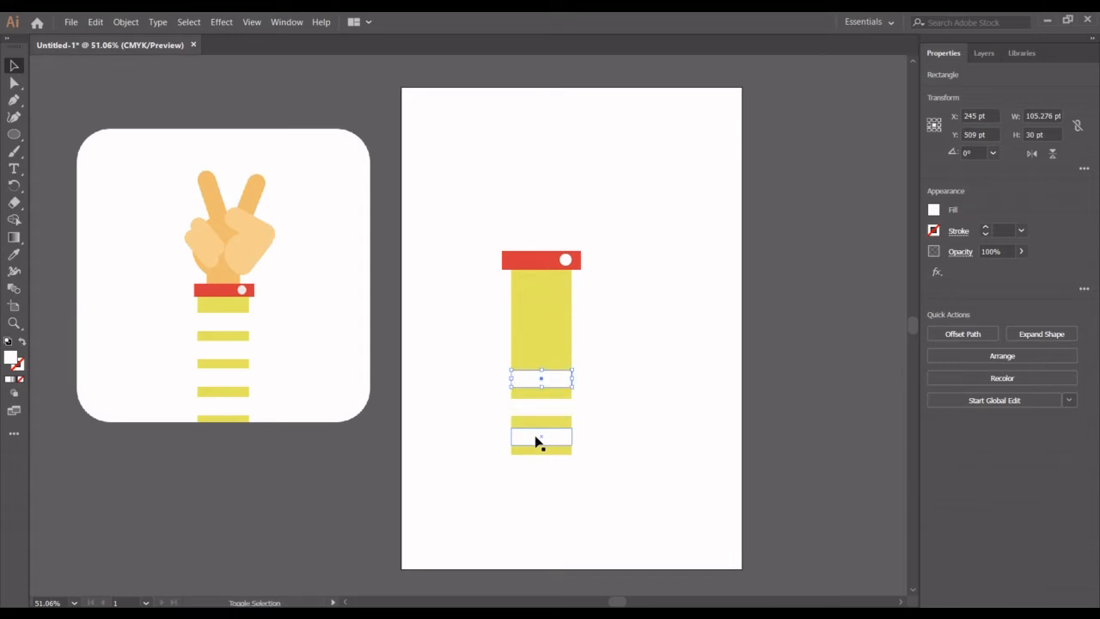
pyautogui.hotkey('shift', 'Up')
pyautogui.hotkey('shift', 'Up')
pyautogui.hotkey('shift', 'Up')
pyautogui.hotkey('shift', 'Up')
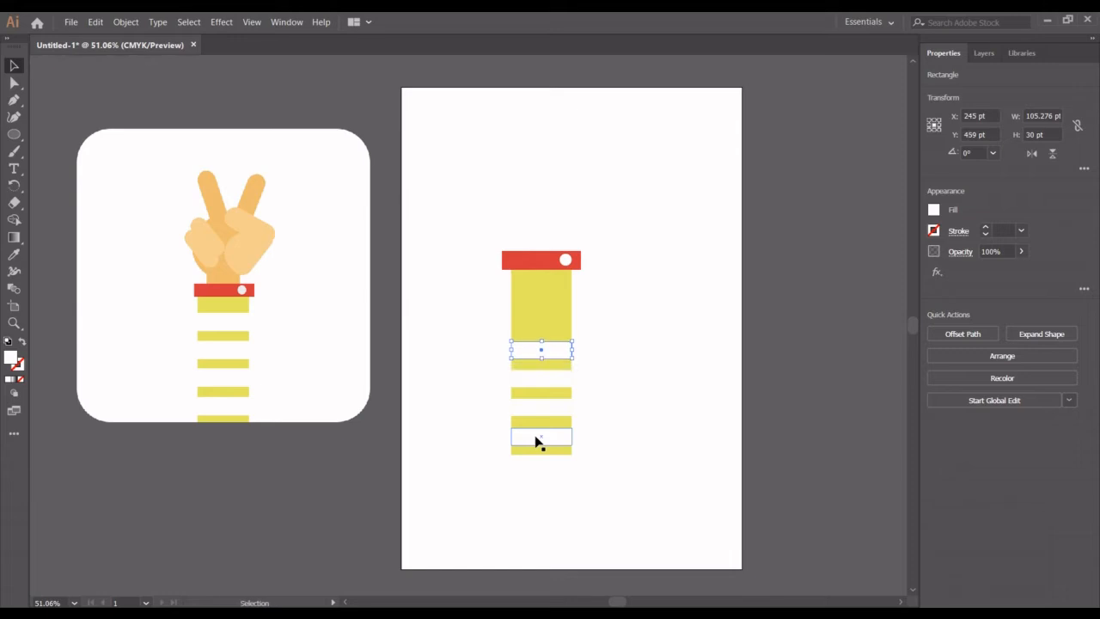
# Add two more white stripe copies up the sleeve, one at Y 409 pt and one 50 pt above it
pyautogui.hotkey('shift', 'Up')
pyautogui.hotkey('shift', 'Up')
pyautogui.hotkey('shift', 'Up')
pyautogui.hotkey('shift', 'Up')
pyautogui.hotkey('shift', 'Up')
pyautogui.hotkey('shift', 'Up')
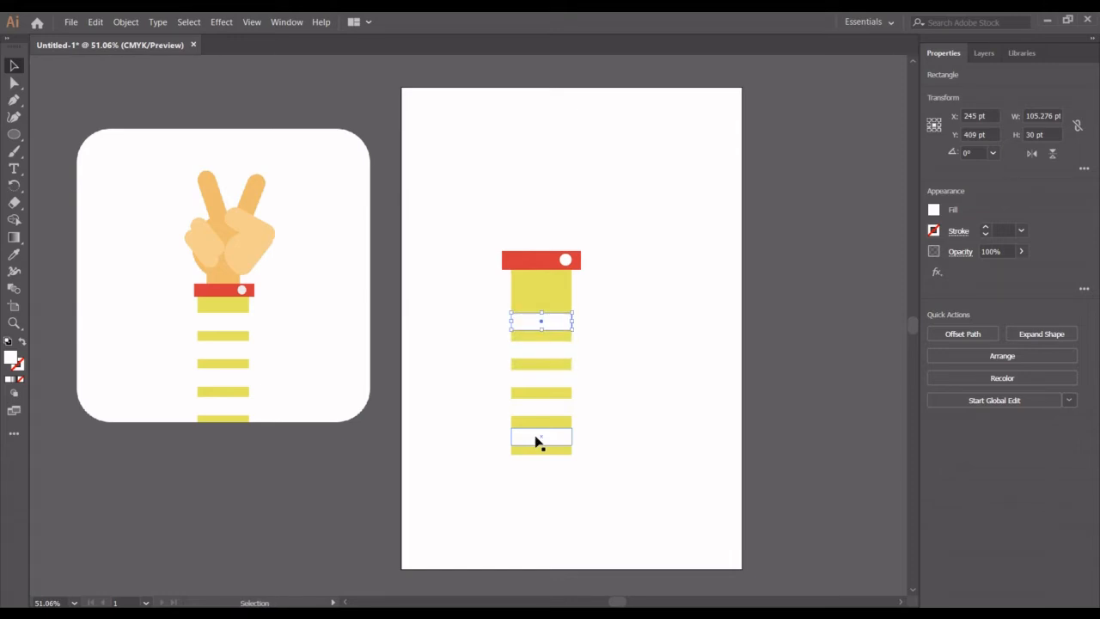
pyautogui.hotkey('shift', 'Up')
pyautogui.hotkey('shift', 'Up')
pyautogui.hotkey('shift', 'Up')
pyautogui.hotkey('shift', 'Up')
pyautogui.hotkey('shift', 'Up')
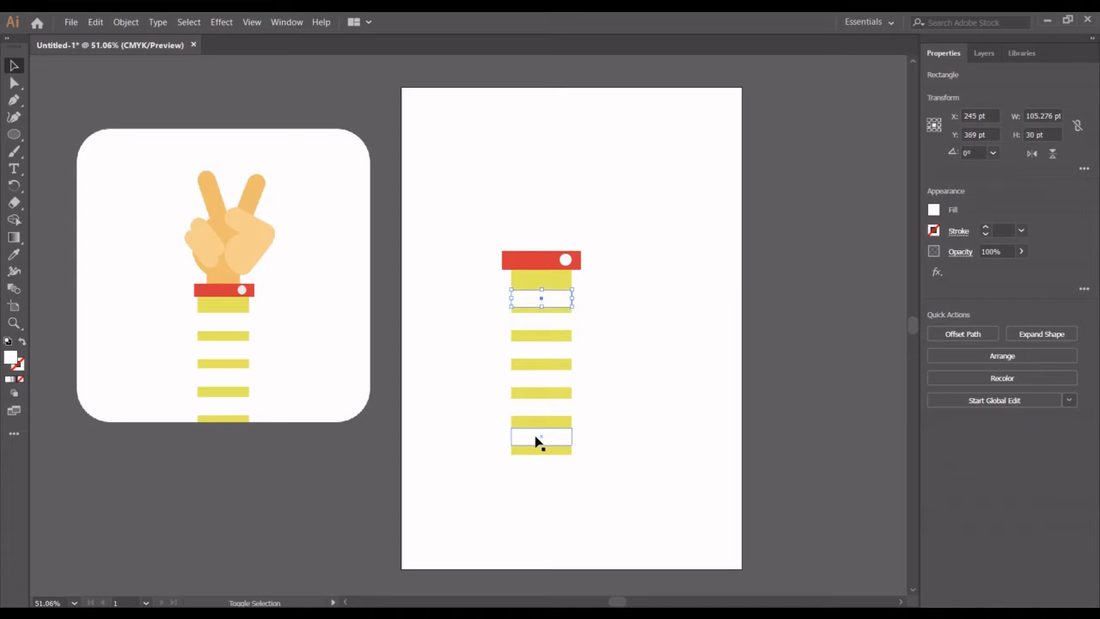
pyautogui.click(682, 507)
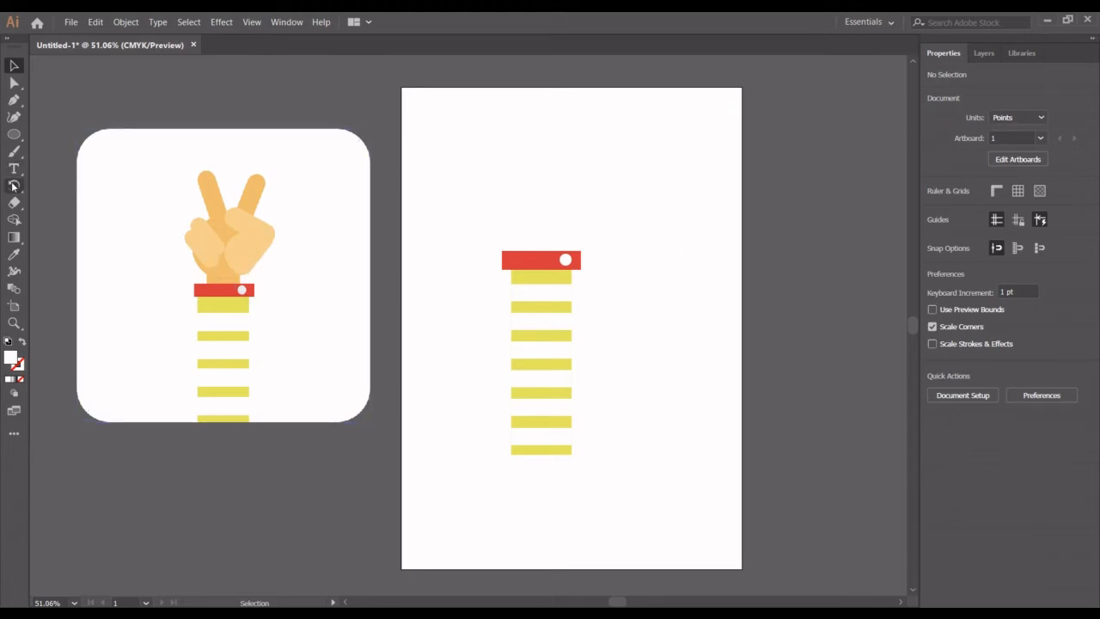
# Duplicate the red cuff group in place and reshape the copy to about 85 by 118 pt, centred and extending upward as a wrist
pyautogui.click(539, 256)
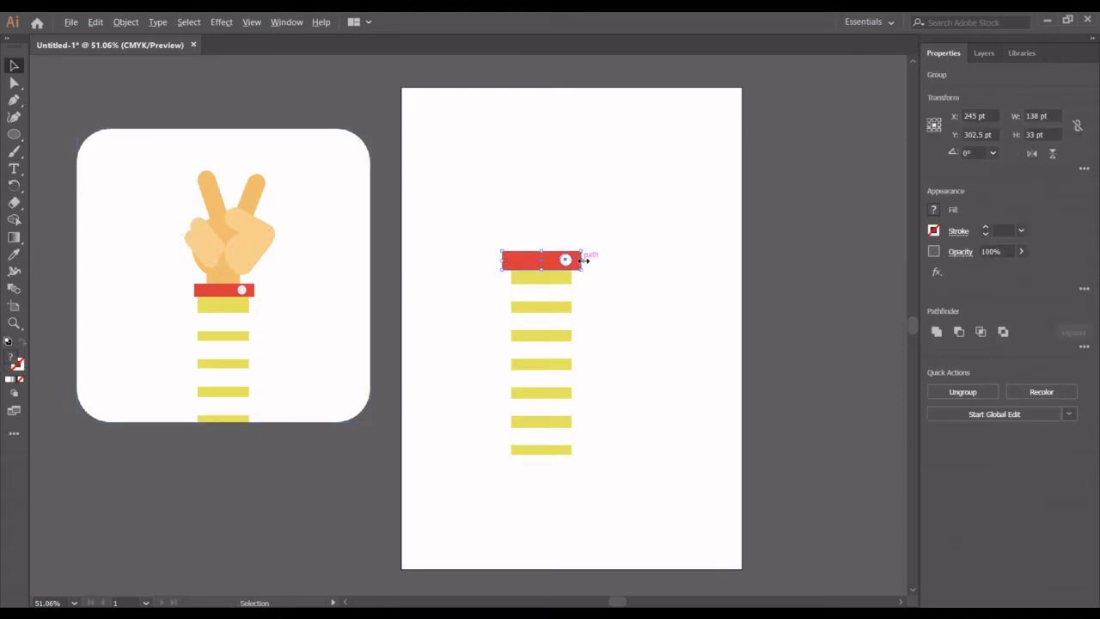
pyautogui.moveTo(581, 261); pyautogui.dragTo(530, 203)
pyautogui.click(612, 230)
# Delete the stretched white button circle inside the wrist group, keeping only its rectangle
pyautogui.doubleClick(557, 244)
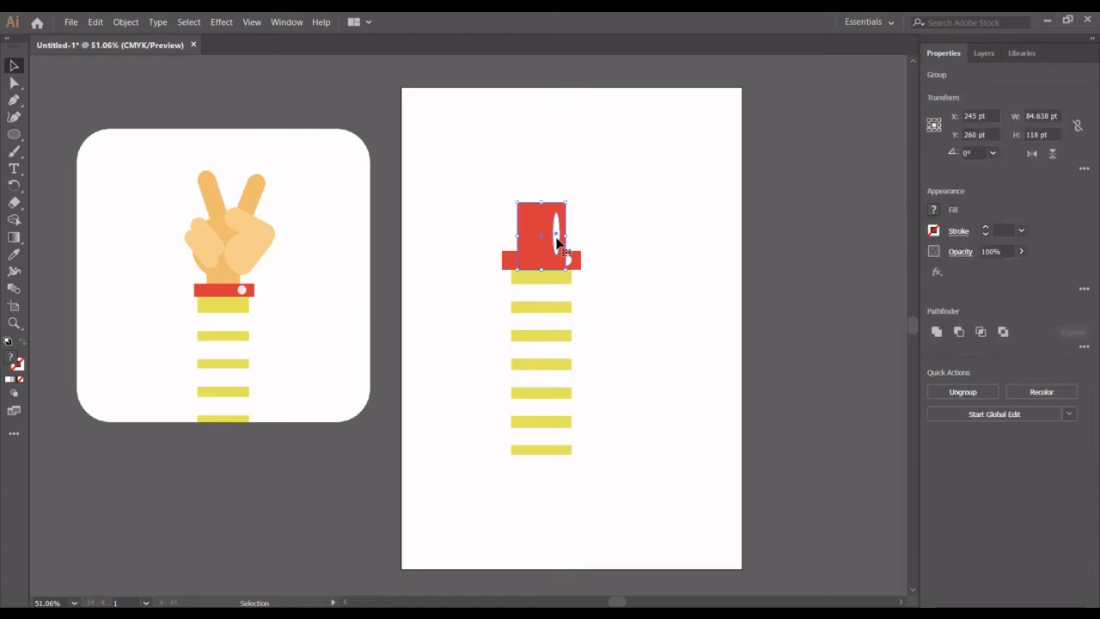
pyautogui.click(557, 244)
pyautogui.press('Delete')
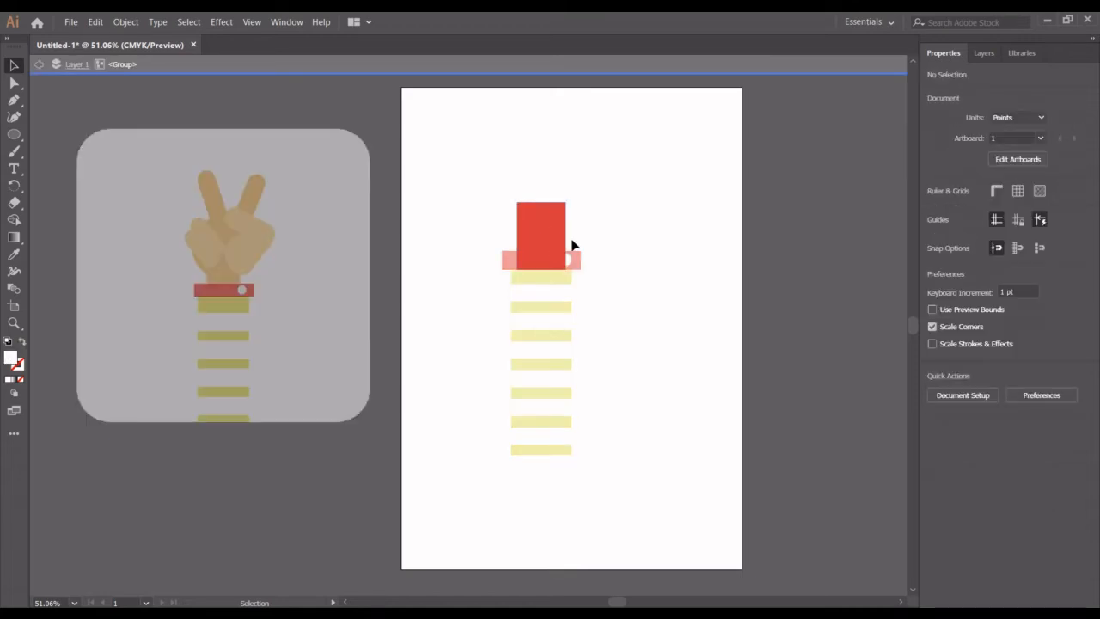
pyautogui.press('Escape')
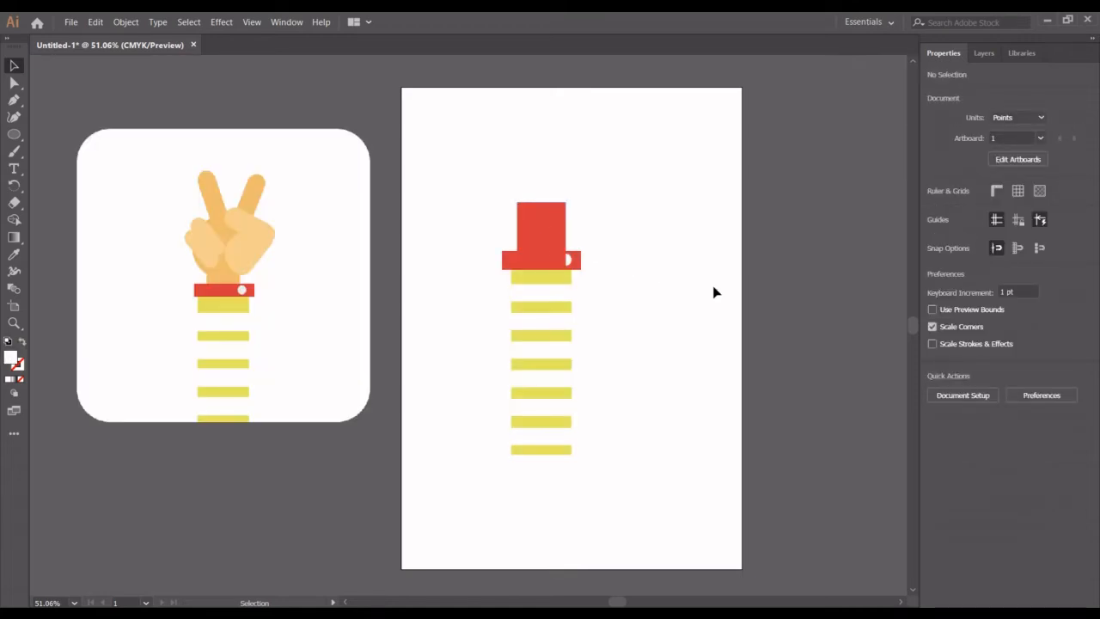
# Send the red wrist shape to the back so it sits behind the cuff
pyautogui.rightClick(557, 230)
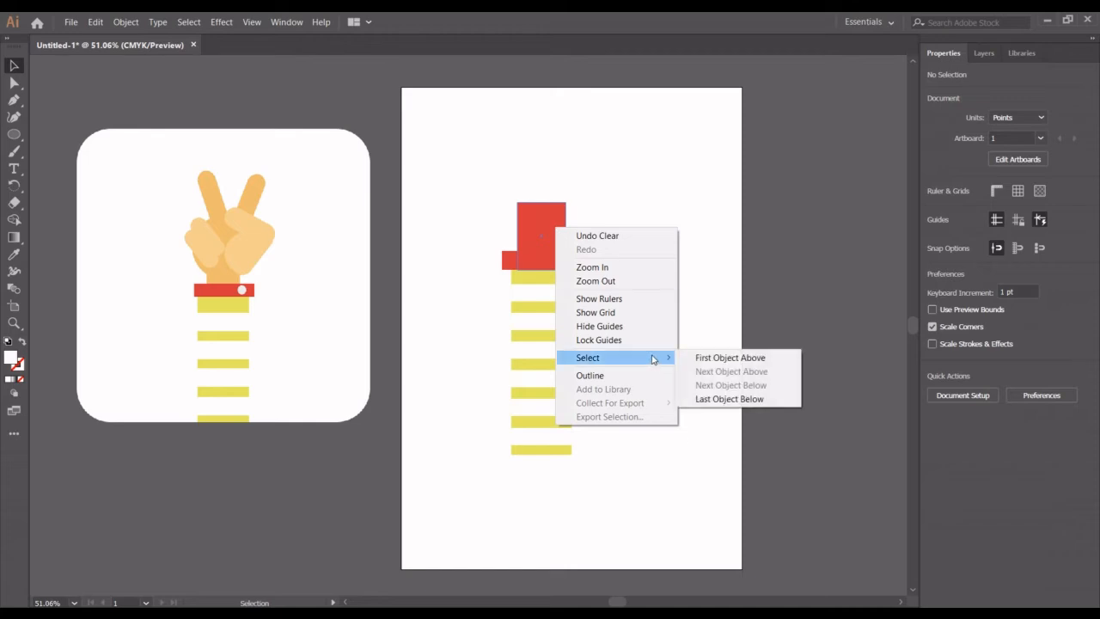
pyautogui.rightClick(550, 222)
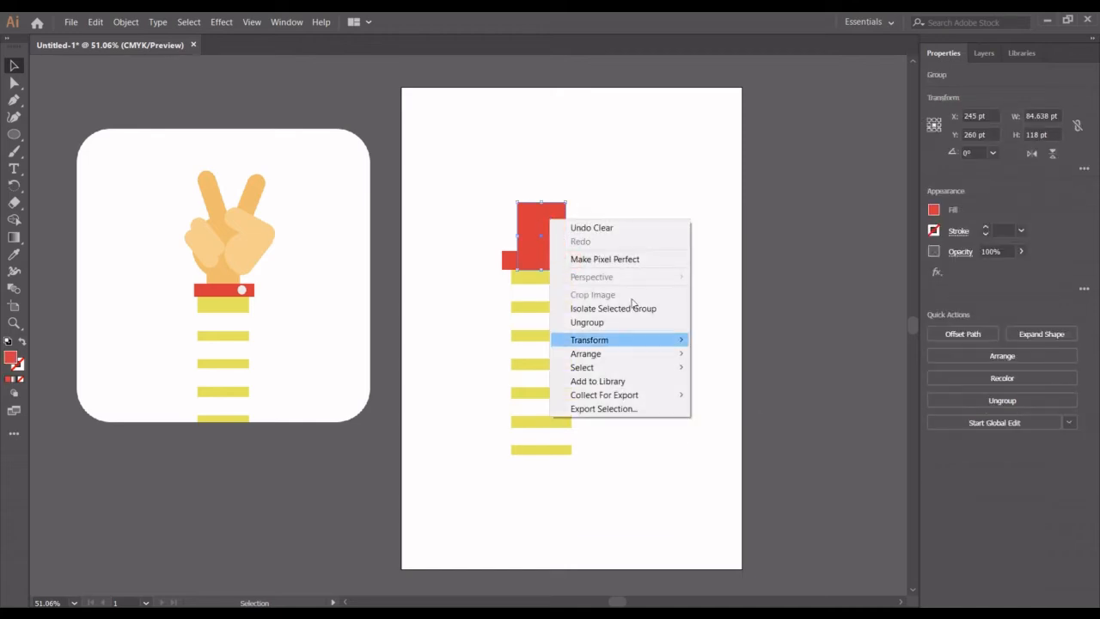
pyautogui.moveTo(669, 362)
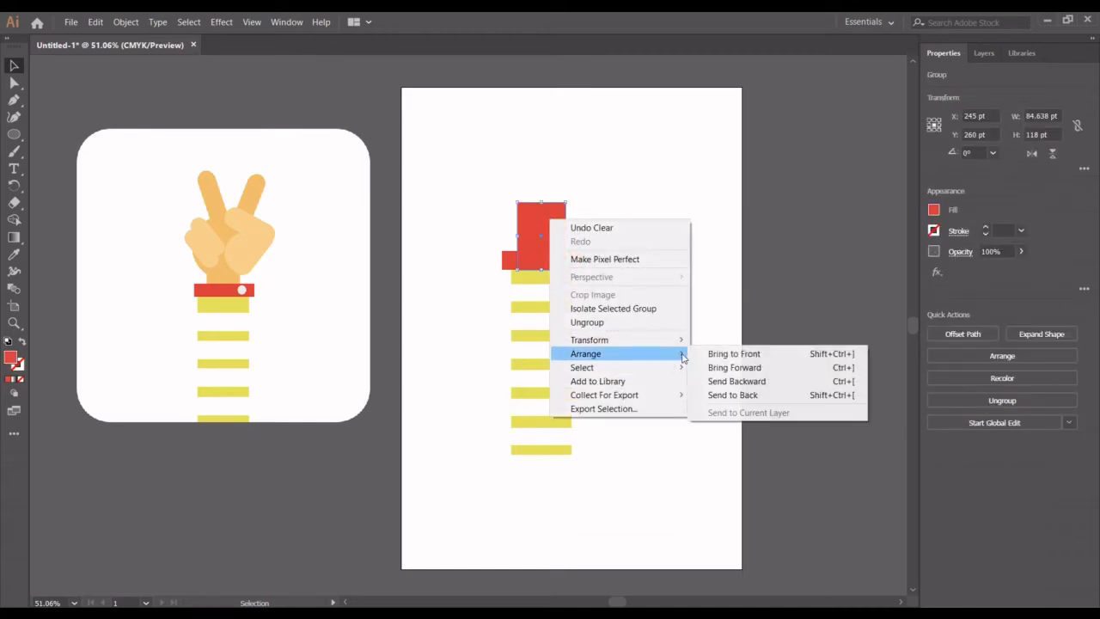
pyautogui.click(747, 394)
pyautogui.click(814, 242)
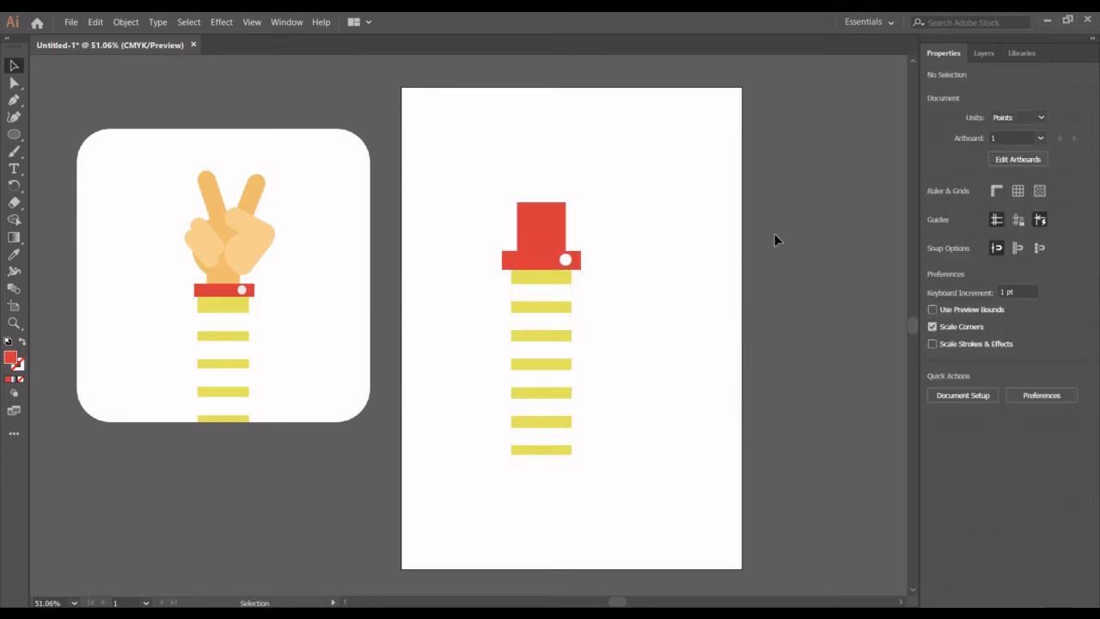
# Fill the wrist shape with the darker orange skin colour sampled from the reference hand's wrist
pyautogui.click(553, 232)
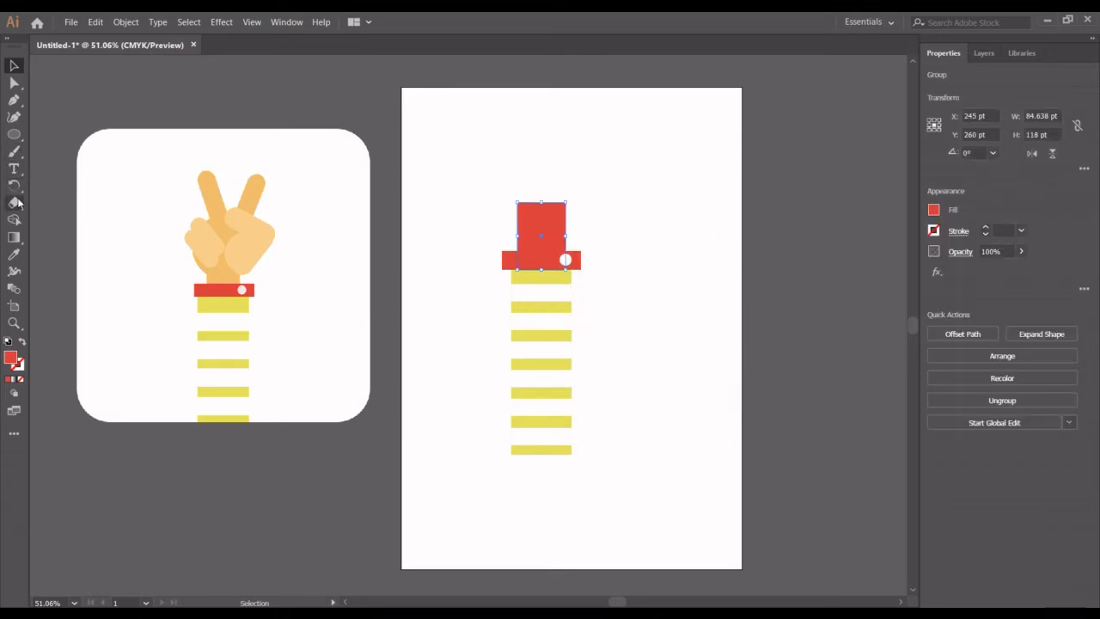
pyautogui.click(14, 255)
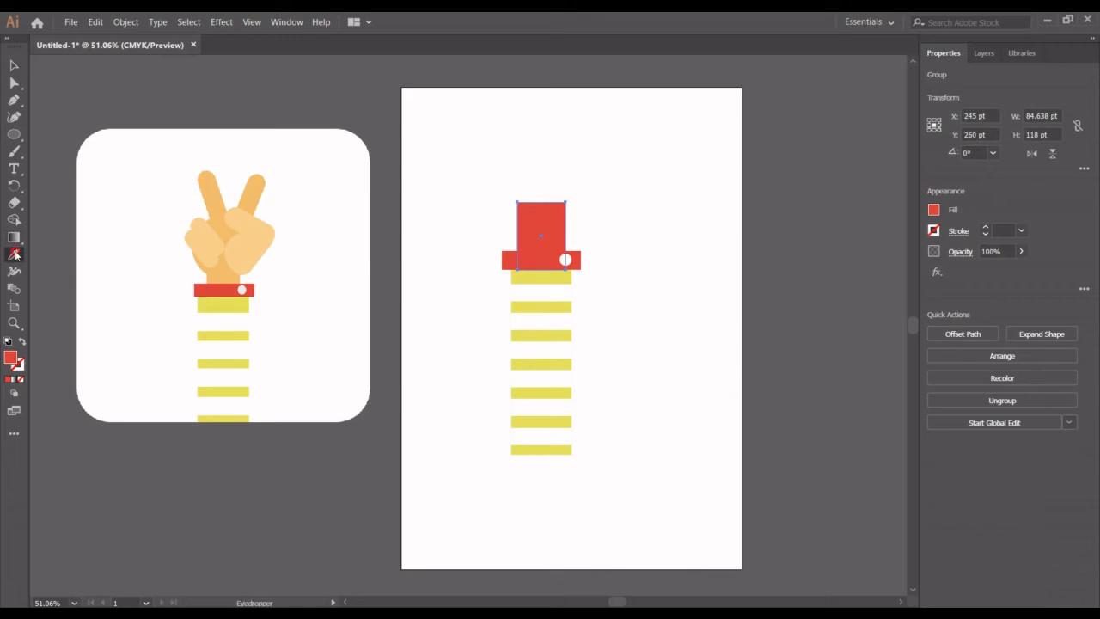
pyautogui.click(234, 271)
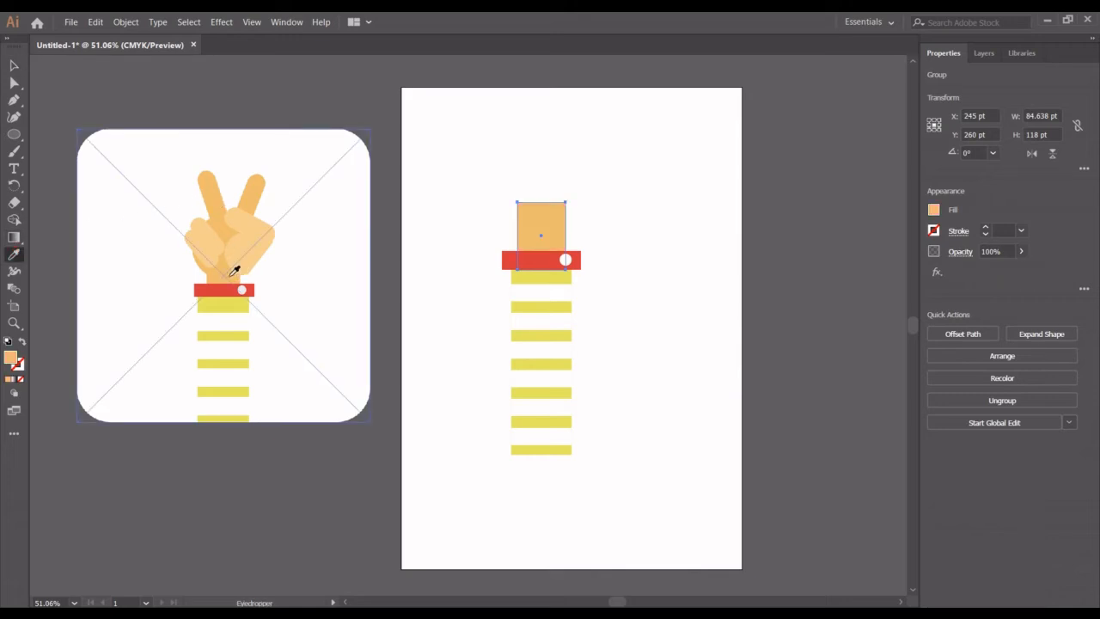
pyautogui.click(14, 67)
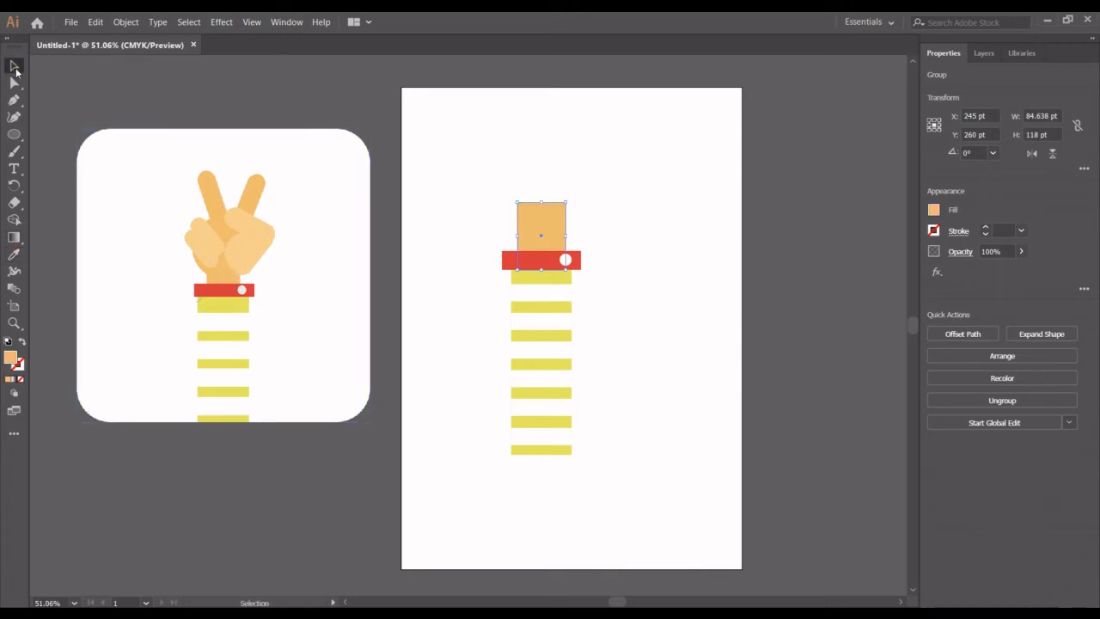
pyautogui.click(435, 163)
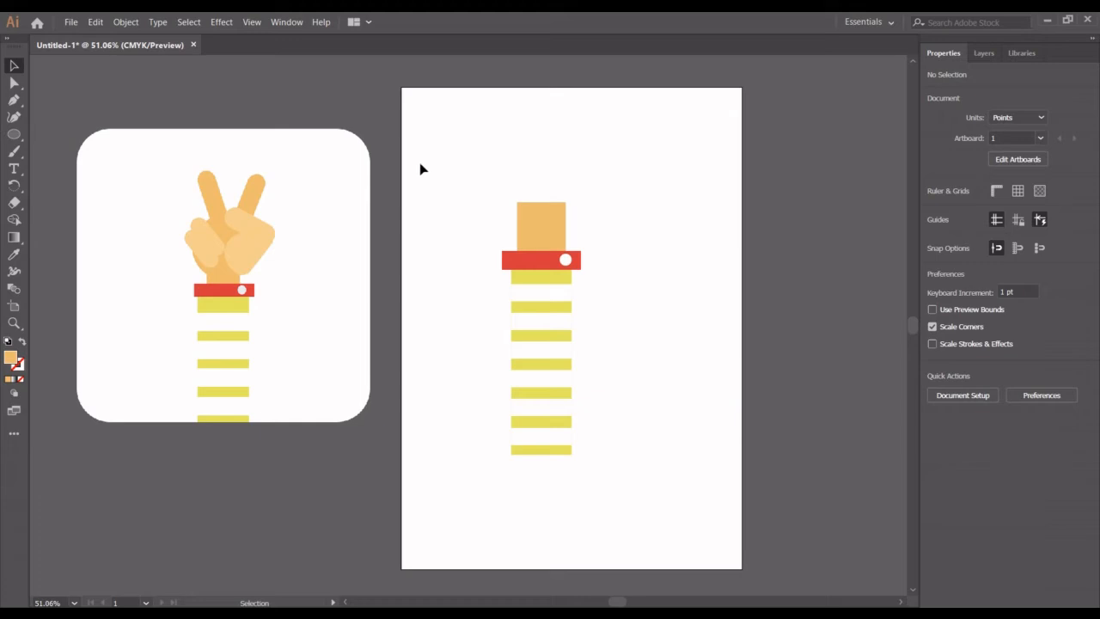
# Narrow the wrist shape slightly from both sides, keeping it centred on the cuff
pyautogui.click(554, 227)
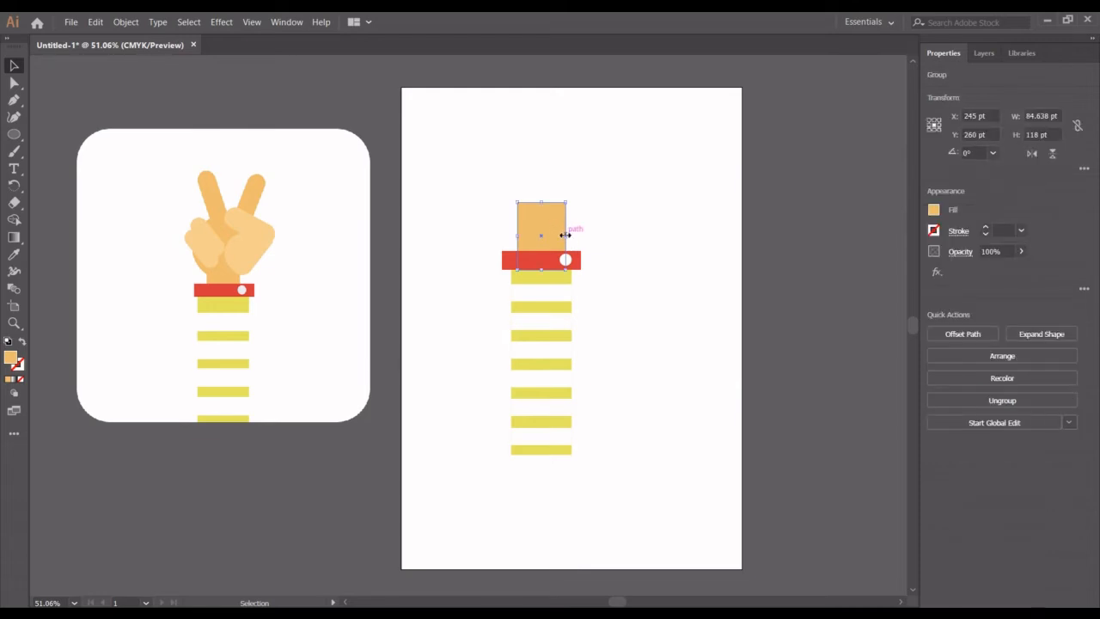
pyautogui.moveTo(565, 233); pyautogui.dragTo(565, 234)
pyautogui.click(670, 242)
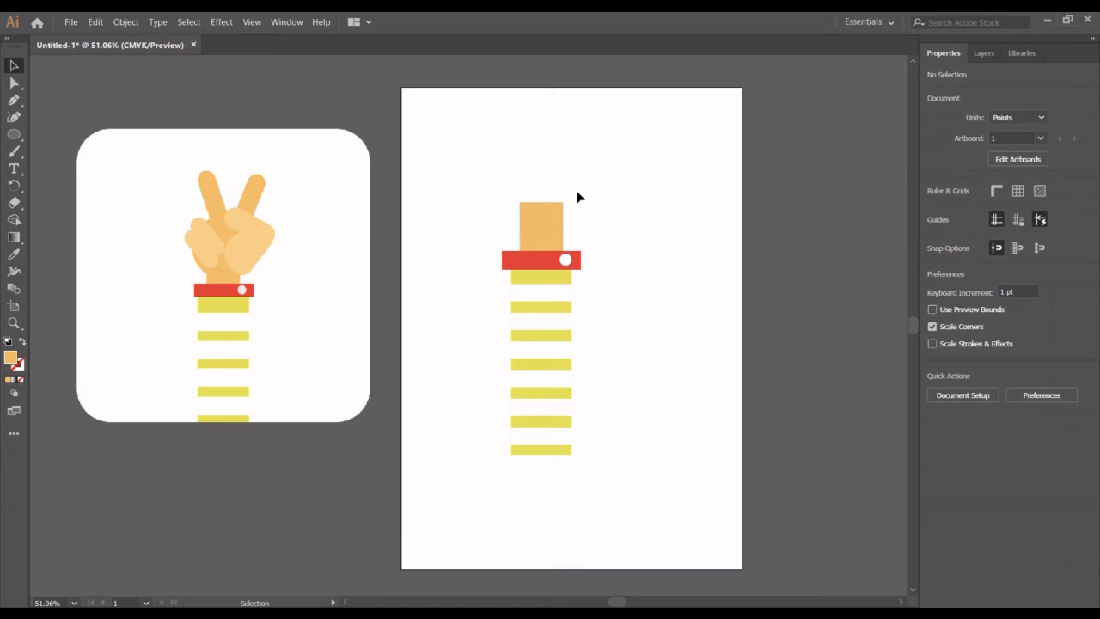
pyautogui.click(540, 226)
pyautogui.click(435, 200)
# Draw a circle about 125 pt in diameter over the wrist's upper end as the palm and centre it at X 245 pt
pyautogui.click(13, 135)
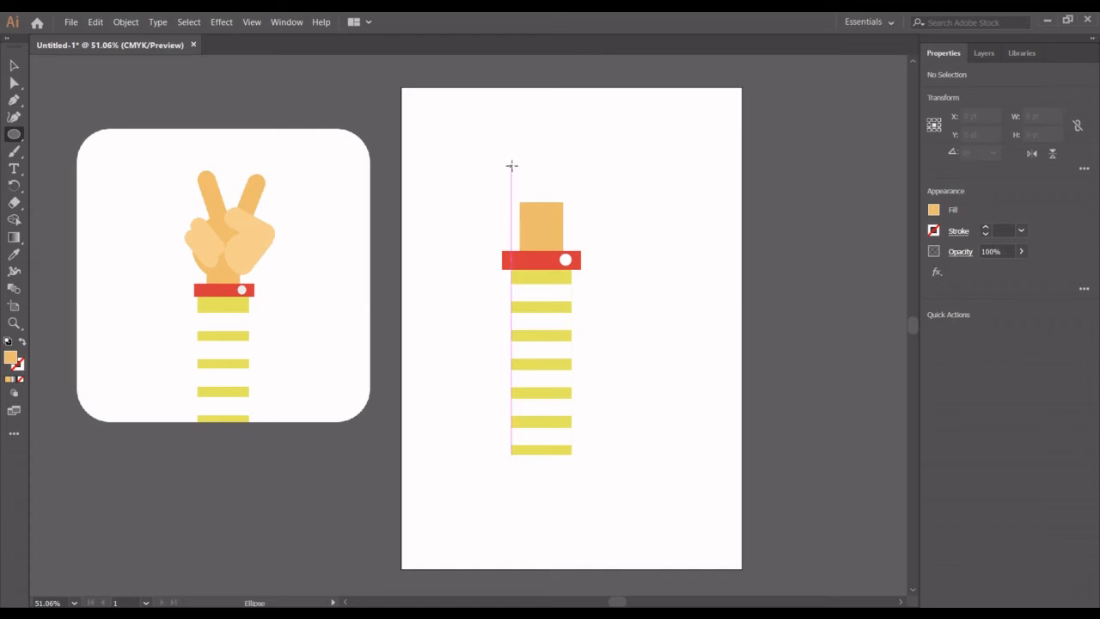
pyautogui.moveTo(561, 215); pyautogui.dragTo(585, 238)
pyautogui.hotkey('shift', 'Left')
pyautogui.hotkey('shift', 'Left')
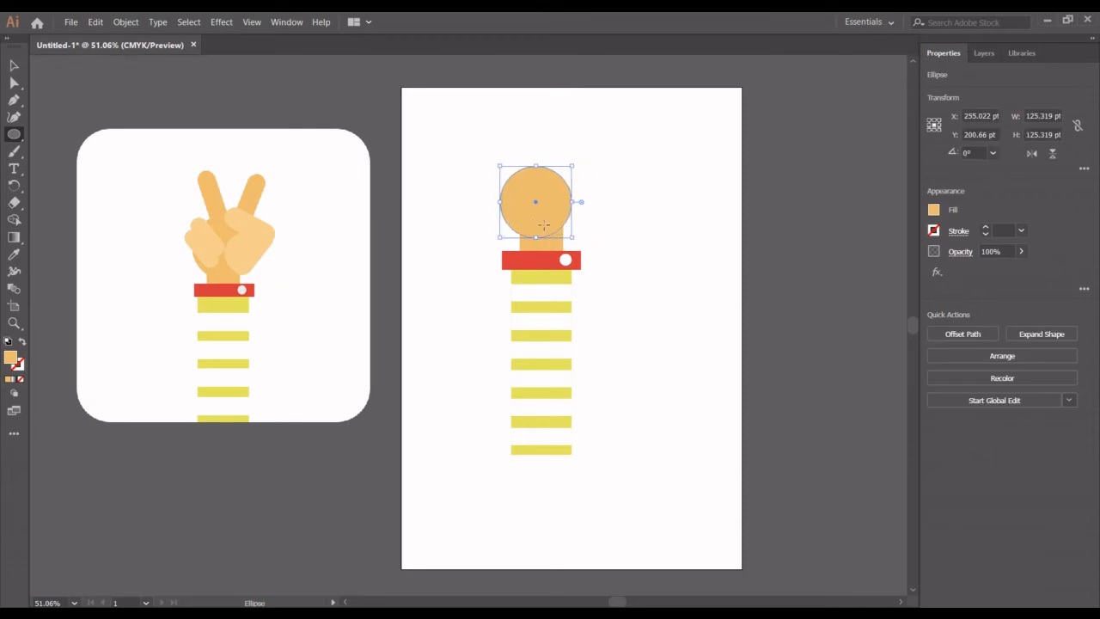
pyautogui.hotkey('shift', 'Right')
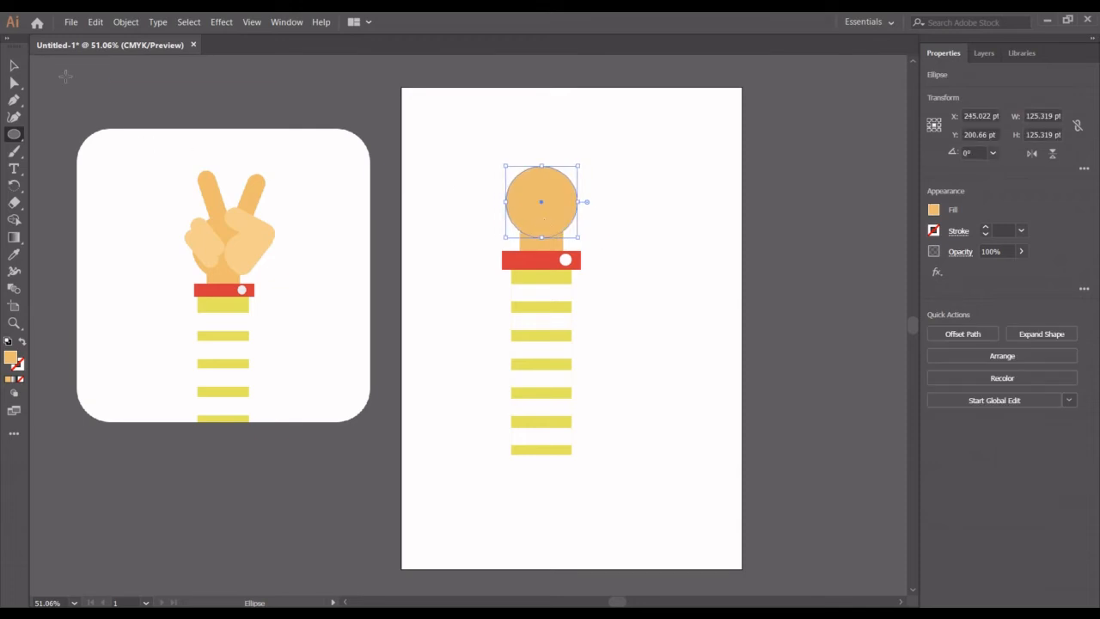
pyautogui.press('v')
pyautogui.click(173, 105)
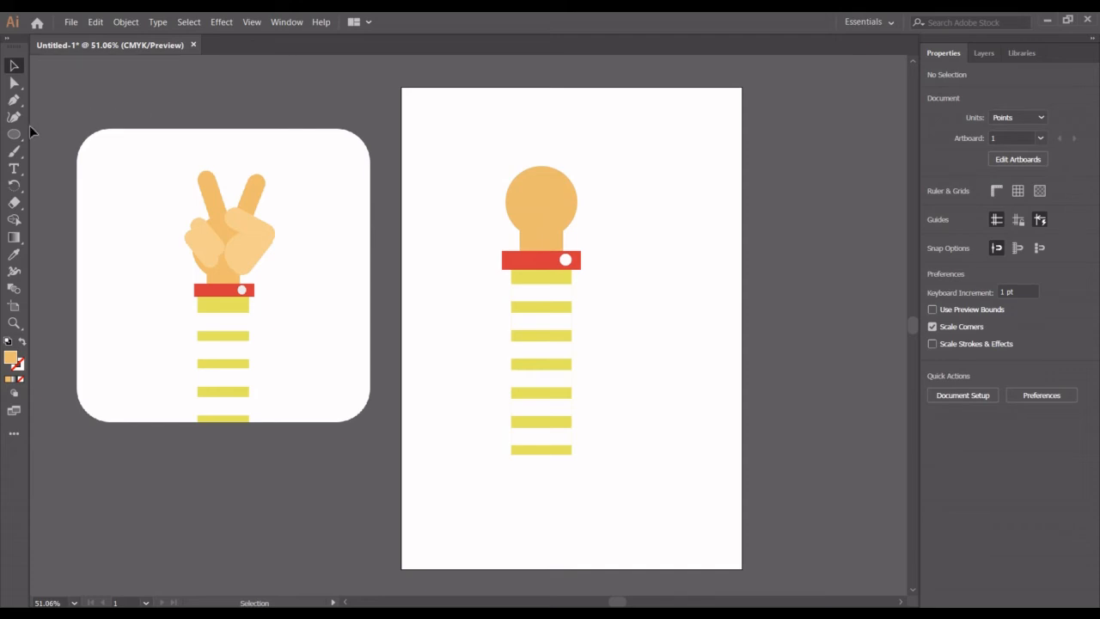
# Draw a 32 by 98 pt rectangle above the palm as a finger and fully round its corners
pyautogui.moveTo(14, 135); pyautogui.dragTo(72, 132)
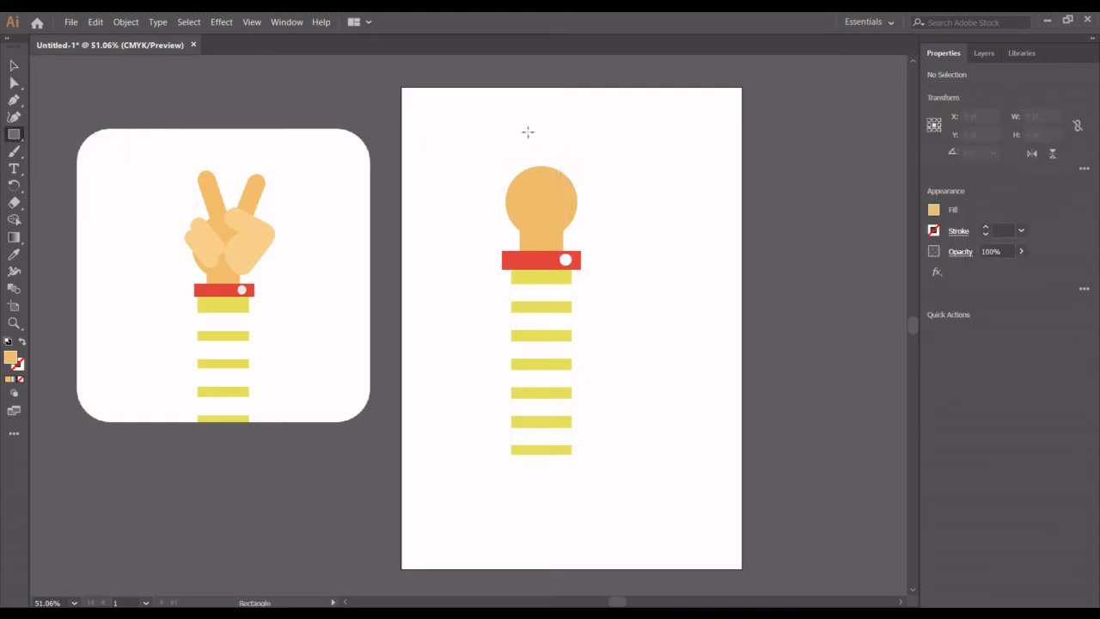
pyautogui.moveTo(518, 125); pyautogui.dragTo(539, 180)
pyautogui.press('a')
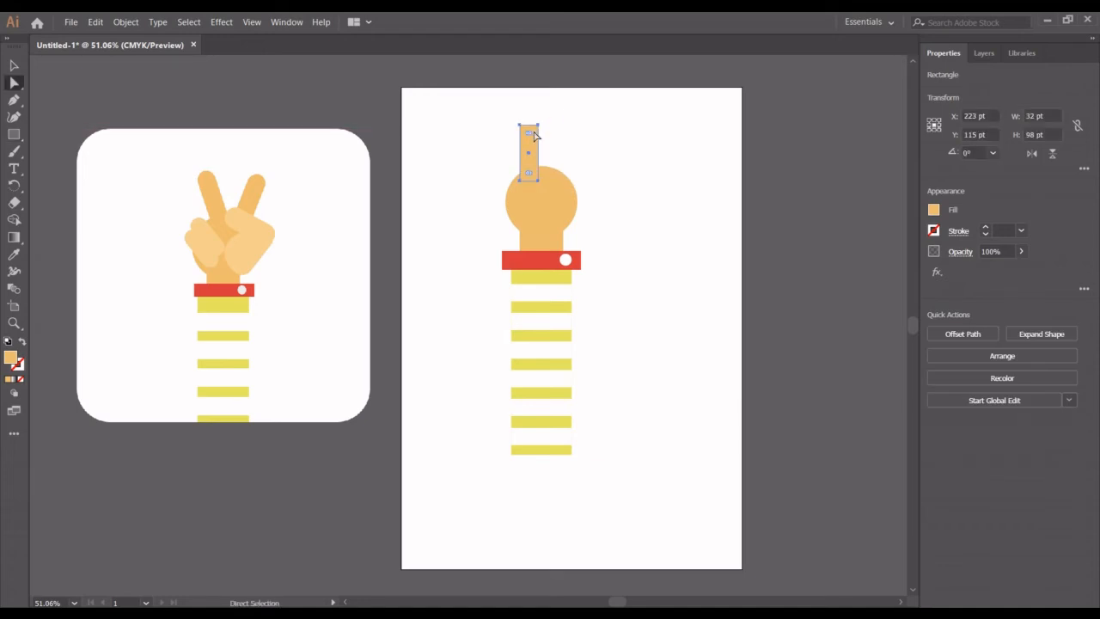
pyautogui.moveTo(531, 135); pyautogui.dragTo(530, 143)
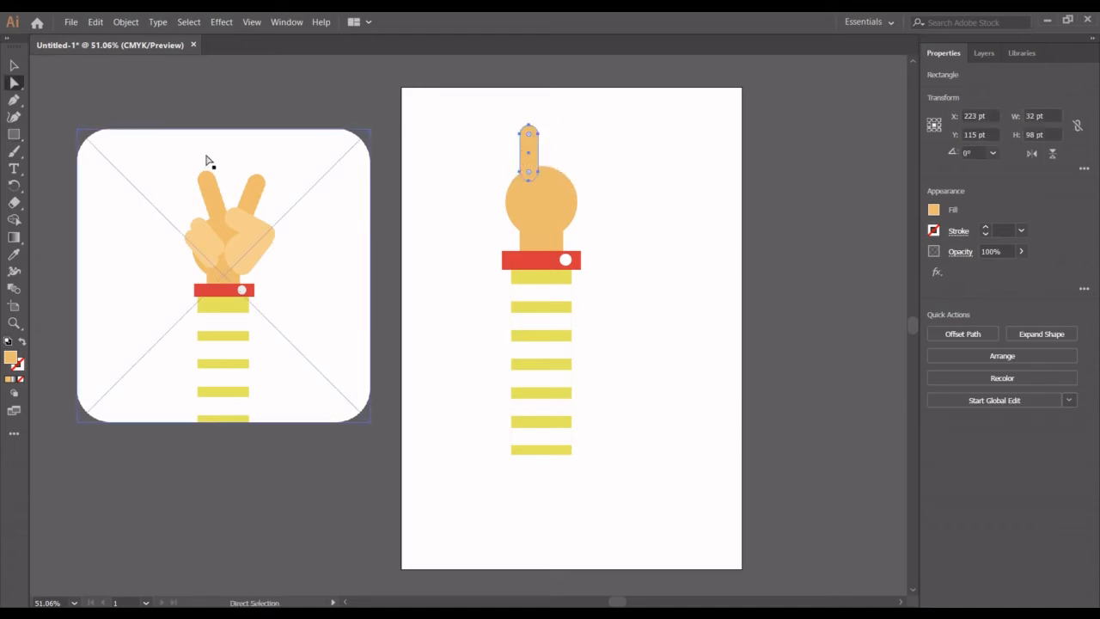
# Rotate the finger about 20° counterclockwise so it leans to the left
pyautogui.click(15, 65)
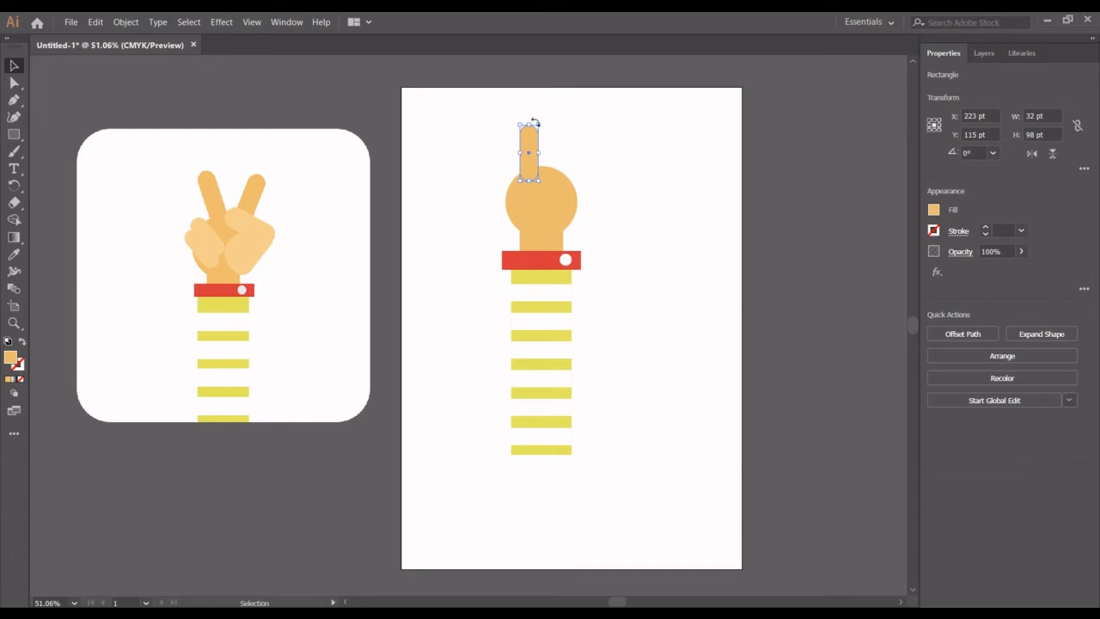
pyautogui.moveTo(543, 120); pyautogui.dragTo(524, 113)
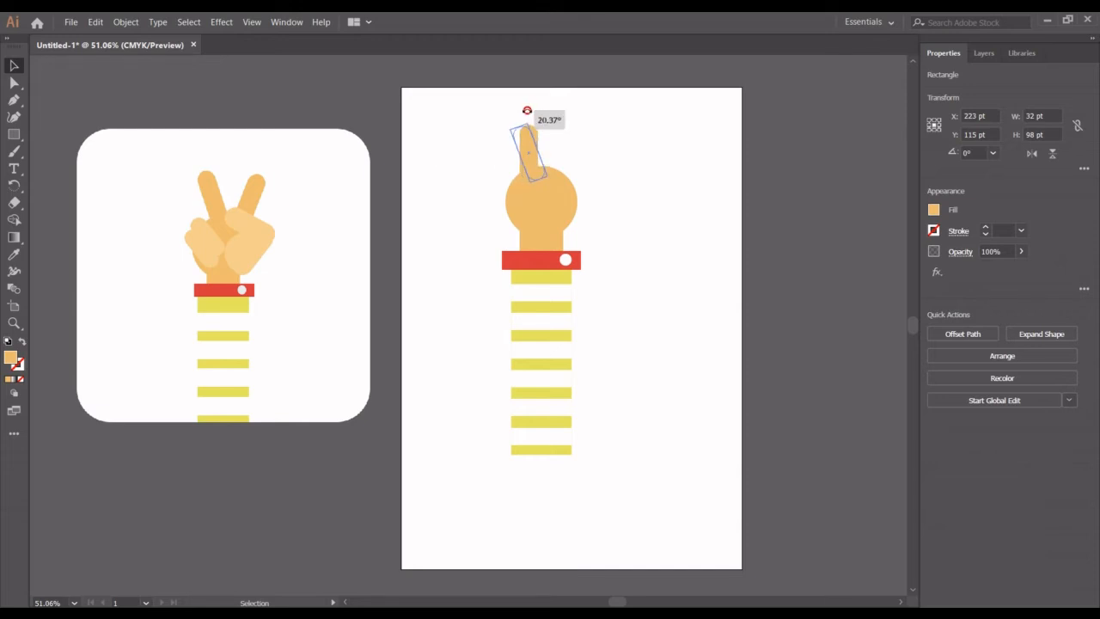
pyautogui.click(584, 143)
# Duplicate the finger in place, mirror the copy horizontally, and move it right to X 293 pt as the second finger
pyautogui.press('a')
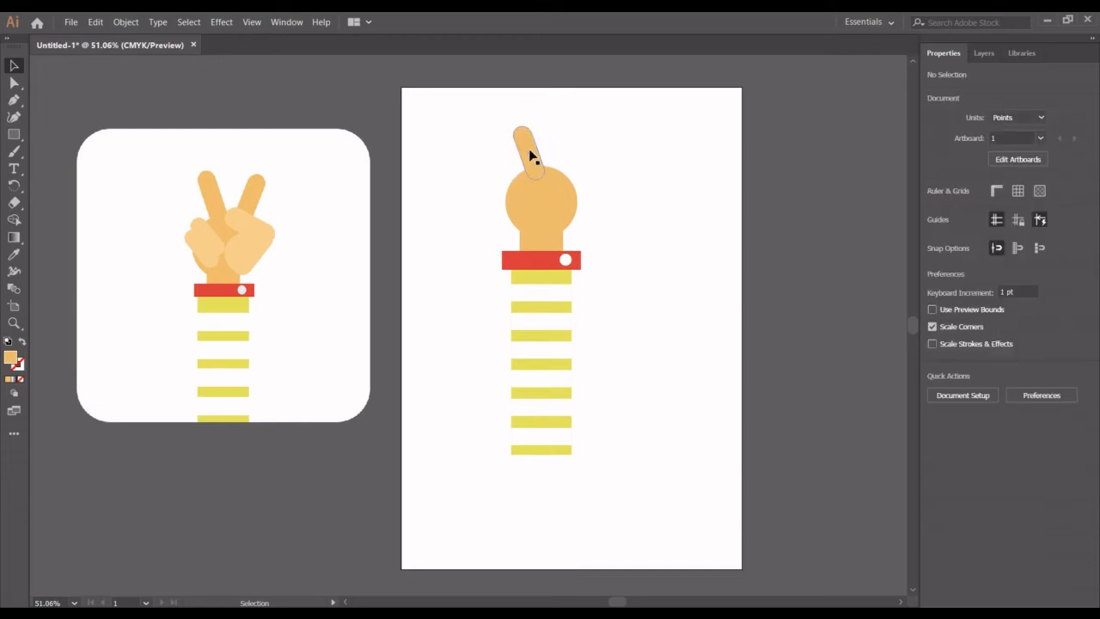
pyautogui.click(525, 152)
pyautogui.press('v')
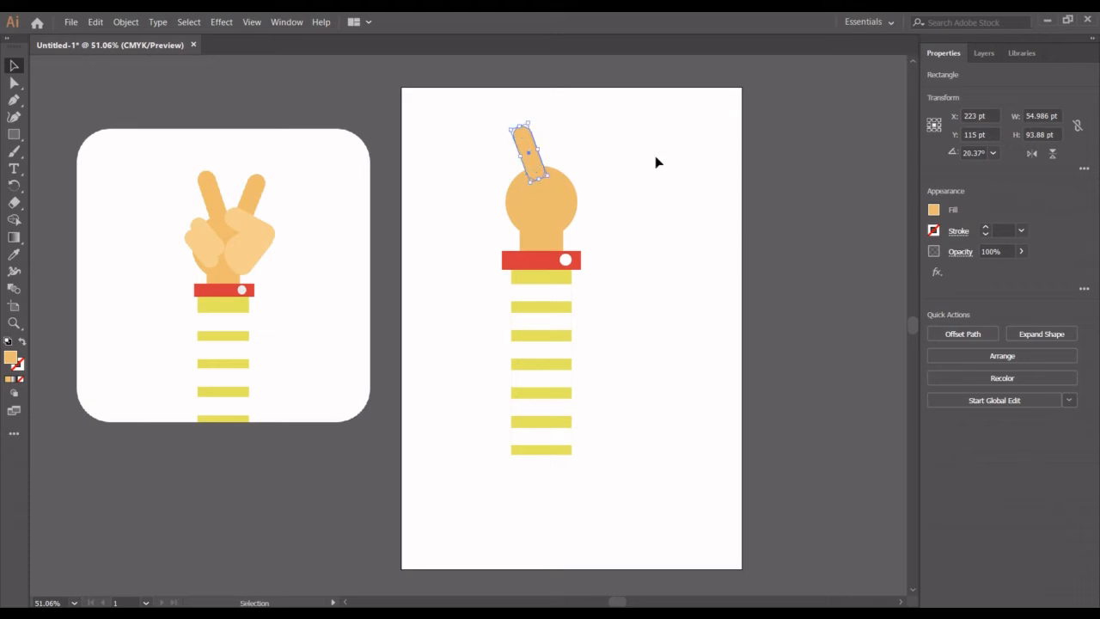
pyautogui.click(1032, 153)
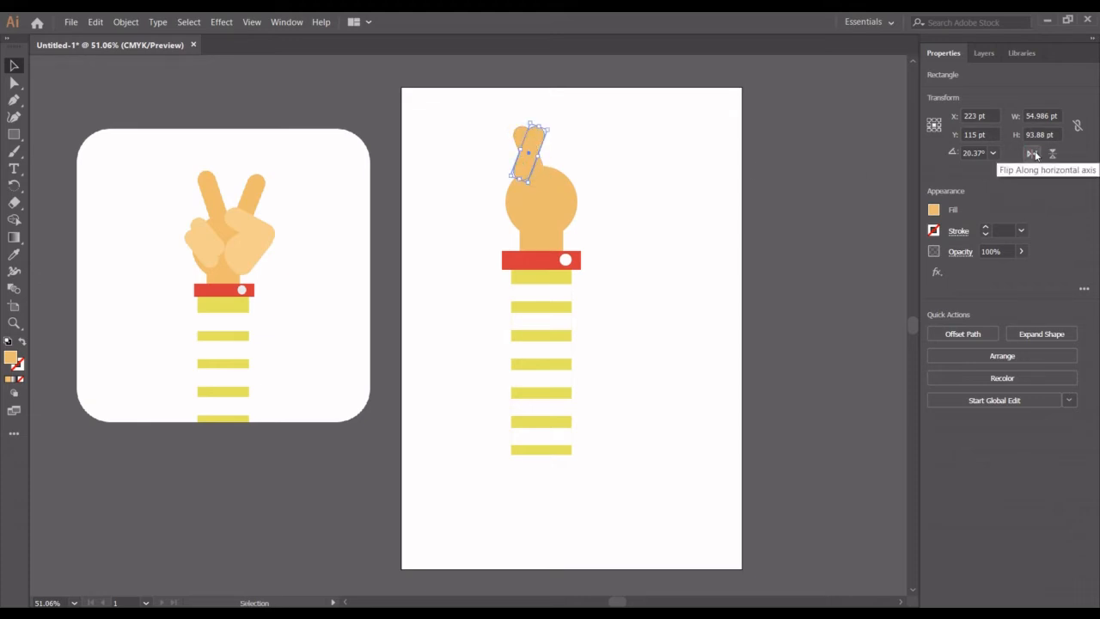
pyautogui.hotkey('shift', 'Right')
pyautogui.hotkey('shift', 'Right')
pyautogui.hotkey('shift', 'Right')
pyautogui.hotkey('shift', 'Right')
pyautogui.hotkey('shift', 'Right')
pyautogui.hotkey('shift', 'Right')
pyautogui.hotkey('shift', 'Right')
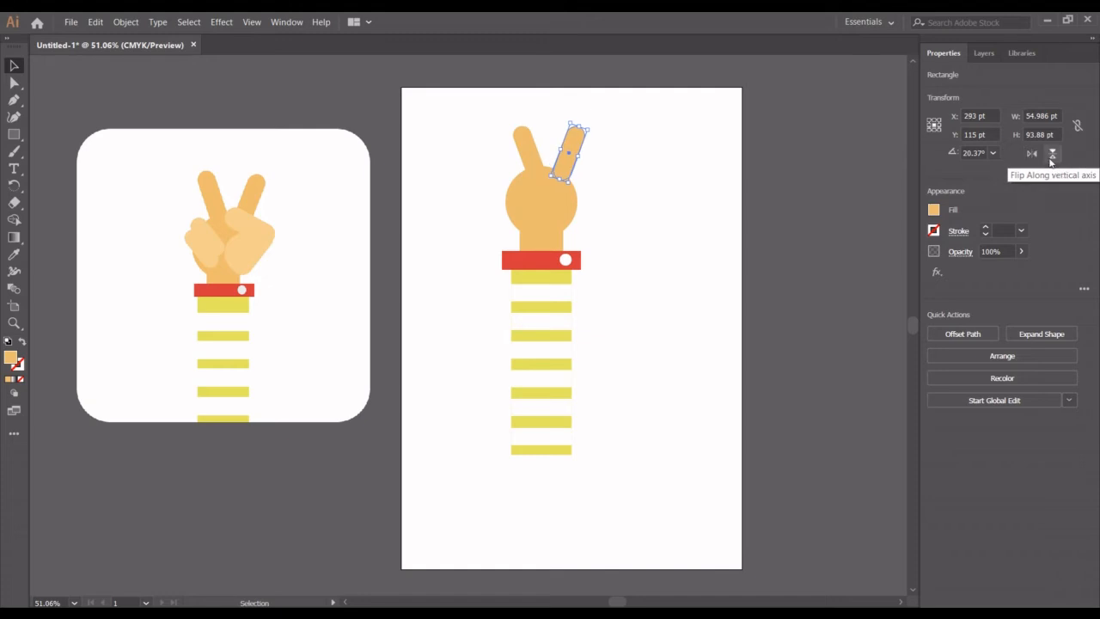
pyautogui.click(631, 147)
pyautogui.click(577, 154)
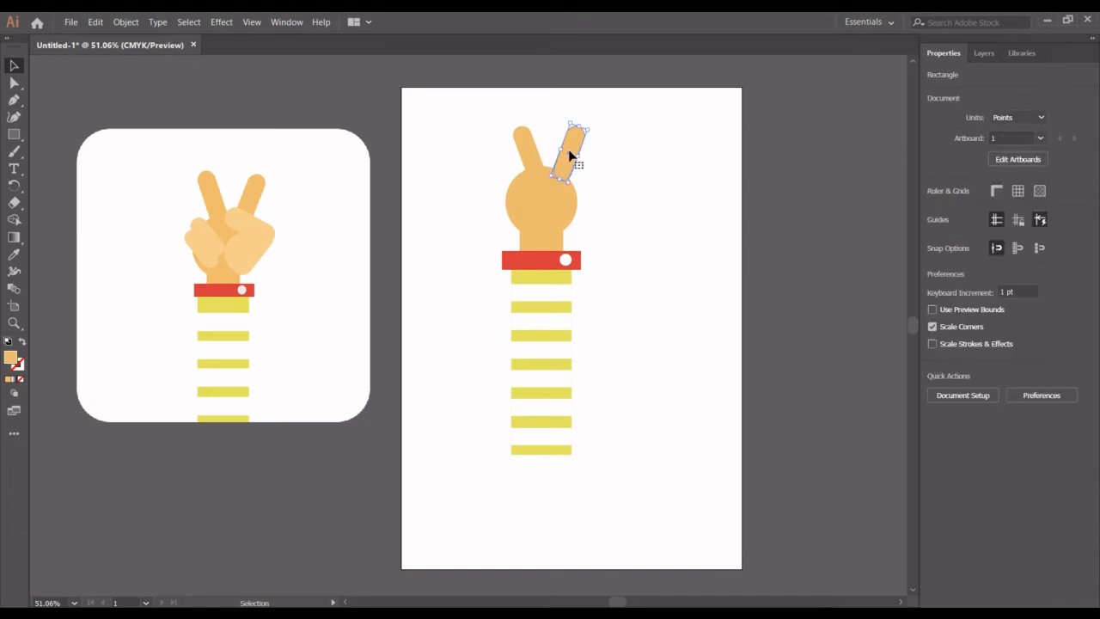
# Duplicate the right raised finger and rotate the copy to 284.51°, laying it across the finger's base at about X 298 pt, Y 164 pt
pyautogui.moveTo(571, 154); pyautogui.dragTo(579, 186)
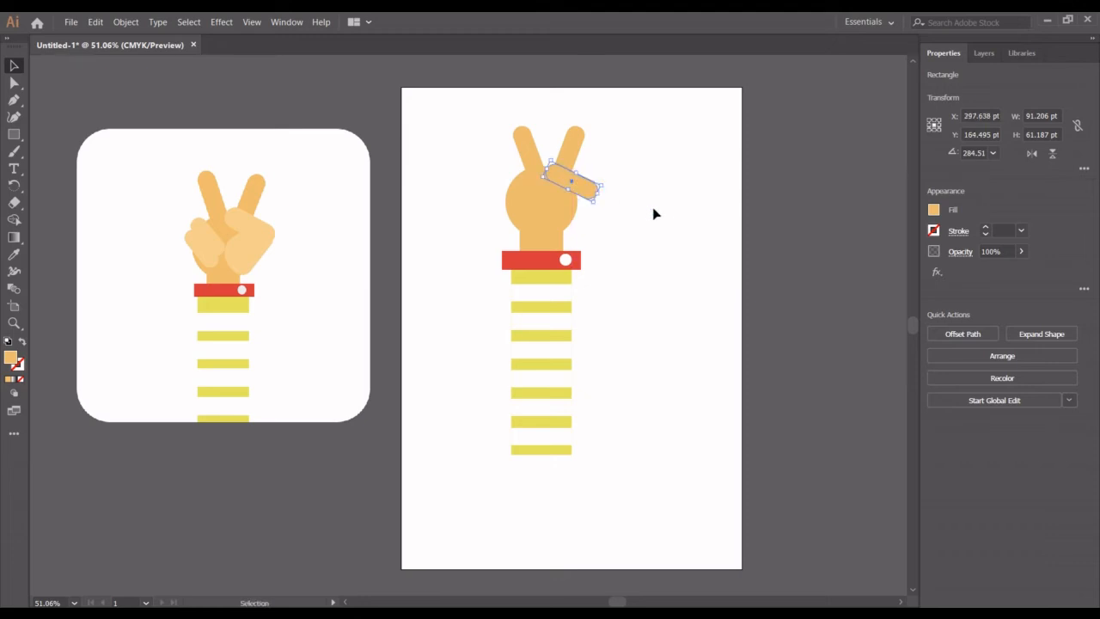
pyautogui.click(662, 217)
pyautogui.click(14, 134)
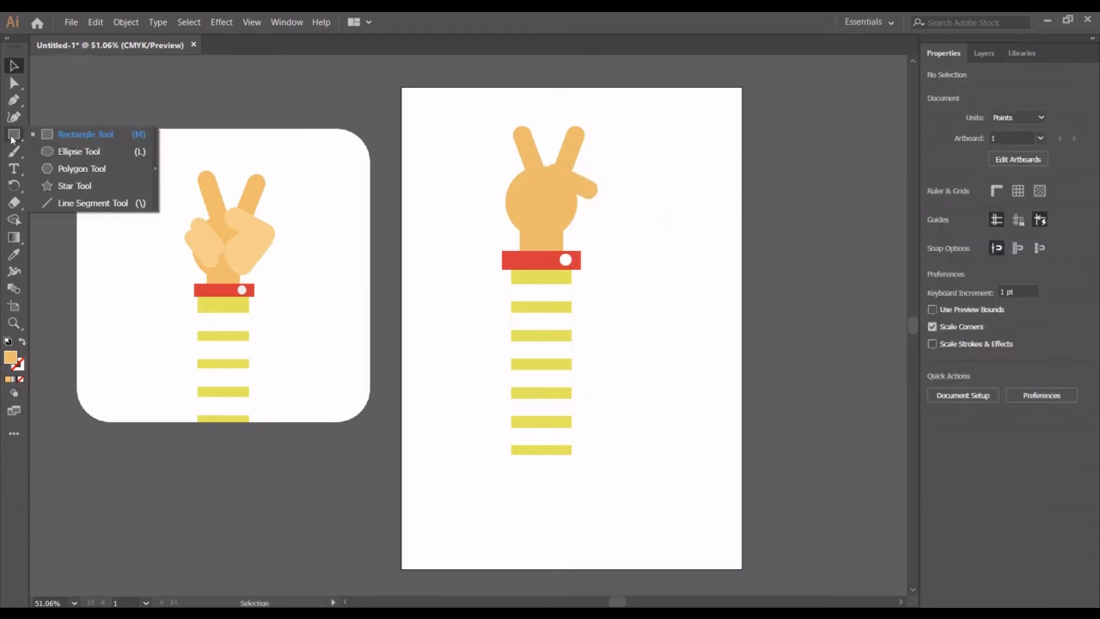
# Copy the palm circle to the empty area beside the hand and delete the copy's lowest anchor point to leave a half circle
pyautogui.click(533, 225)
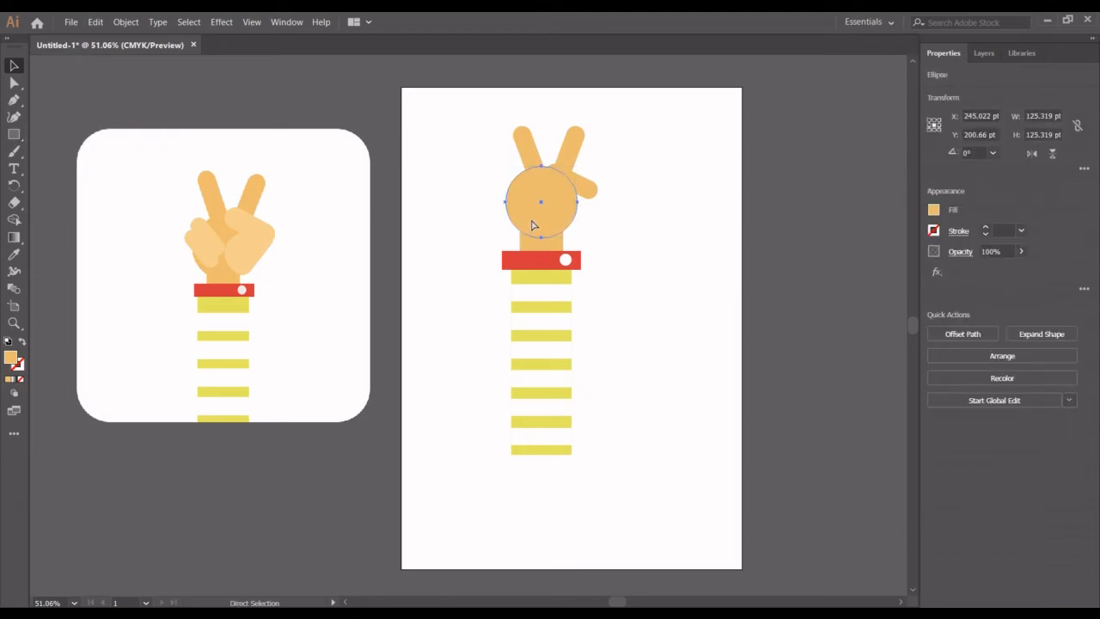
pyautogui.moveTo(531, 218); pyautogui.dragTo(666, 283)
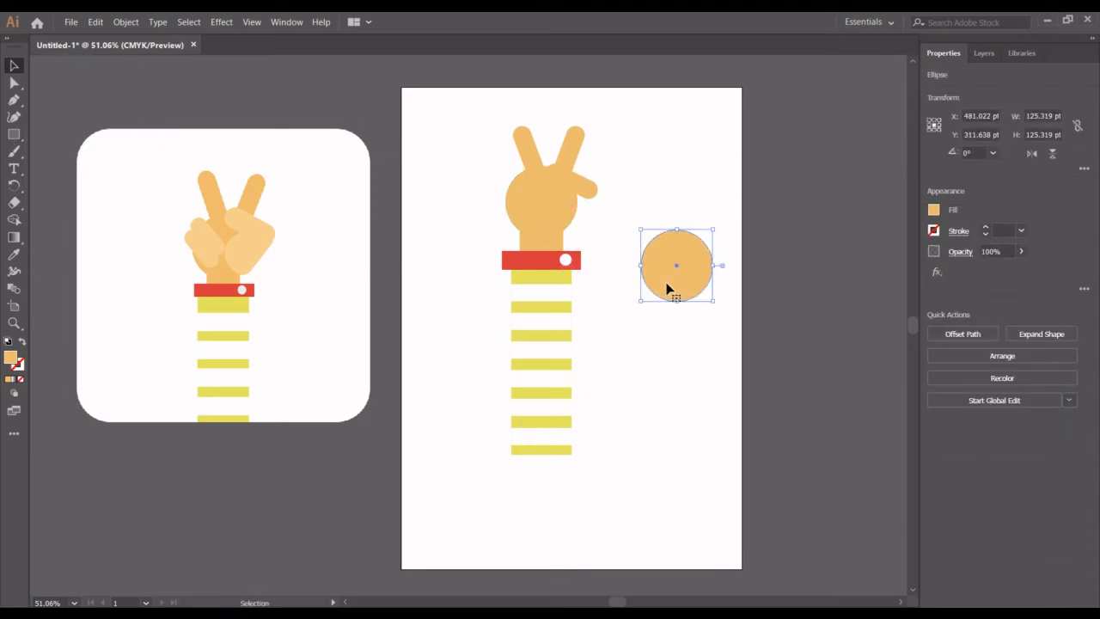
pyautogui.click(14, 84)
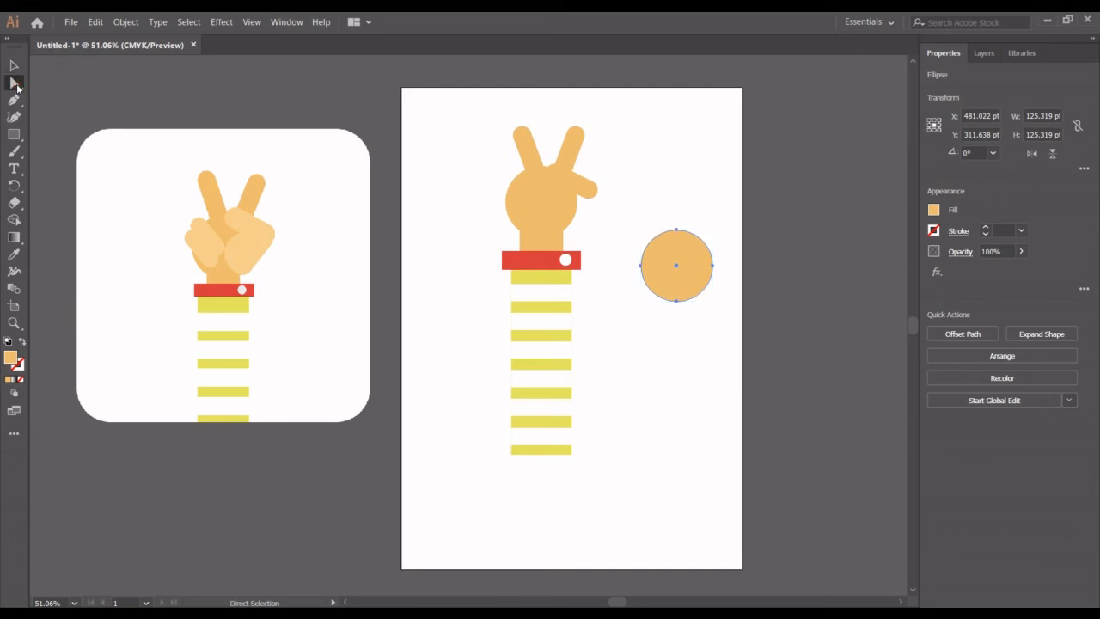
pyautogui.click(678, 302)
pyautogui.press('Delete')
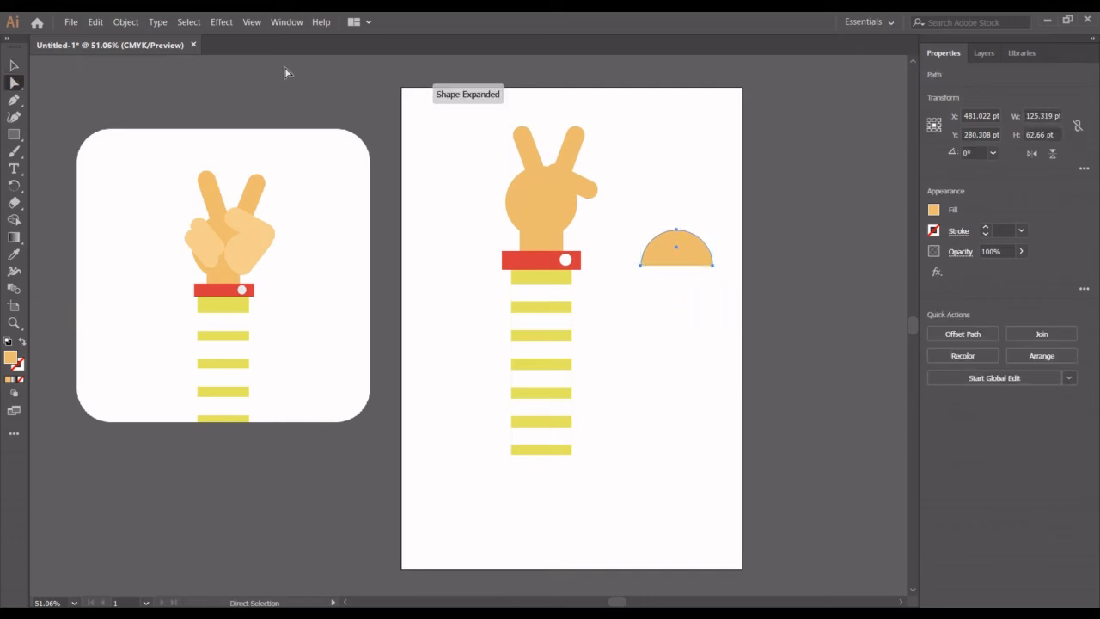
# Rotate the half circle to 63.4° over the palm's right side at X 277 pt, and fill it with the reference hand's light skin colour
pyautogui.click(15, 67)
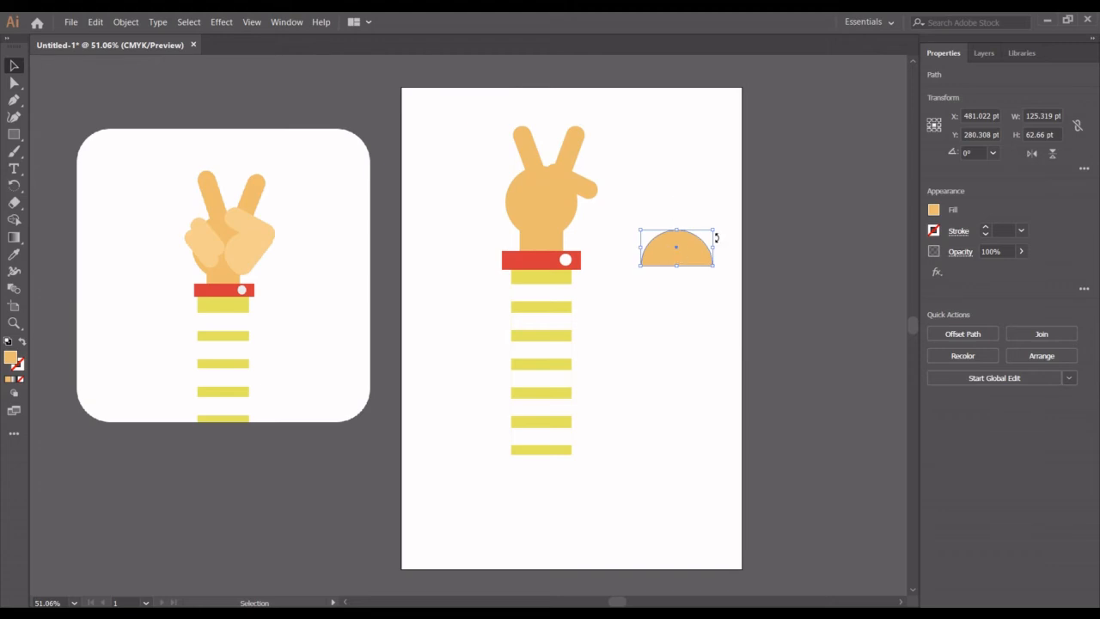
pyautogui.moveTo(719, 268); pyautogui.dragTo(560, 219)
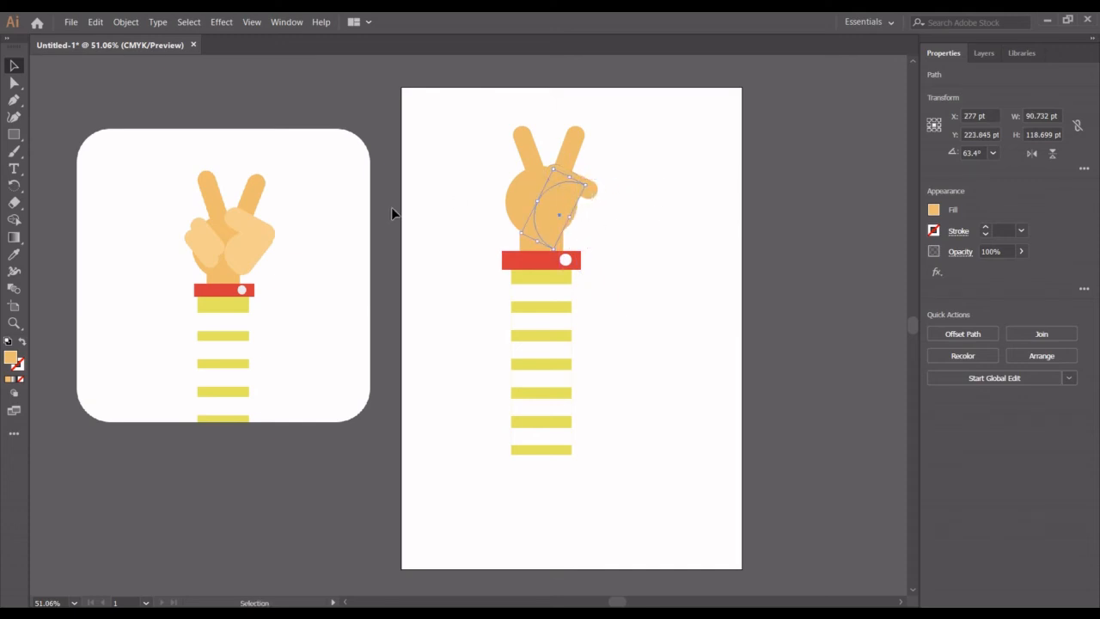
pyautogui.click(14, 253)
pyautogui.click(244, 248)
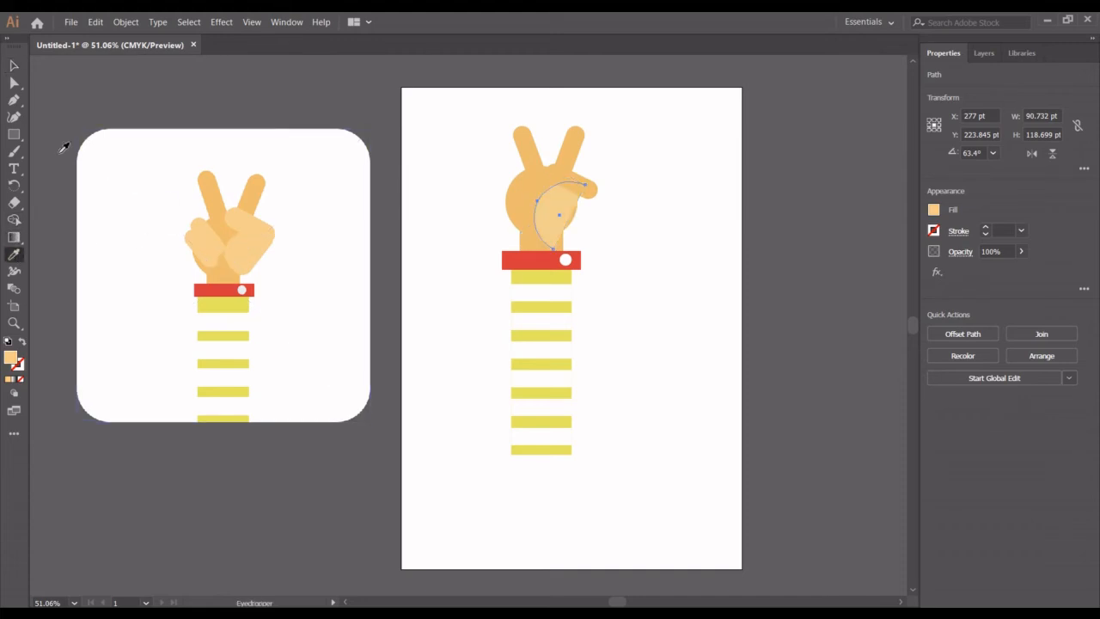
pyautogui.click(13, 67)
pyautogui.click(652, 253)
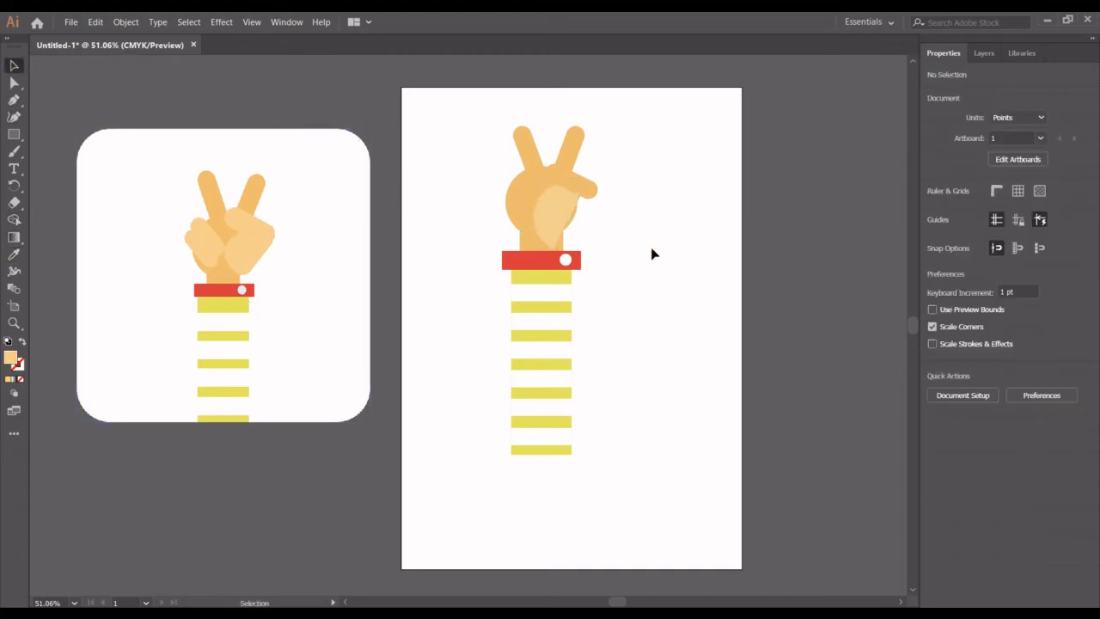
# Fill the folded finger lying across the right finger's base with the light skin colour sampled from the illustration
pyautogui.click(590, 199)
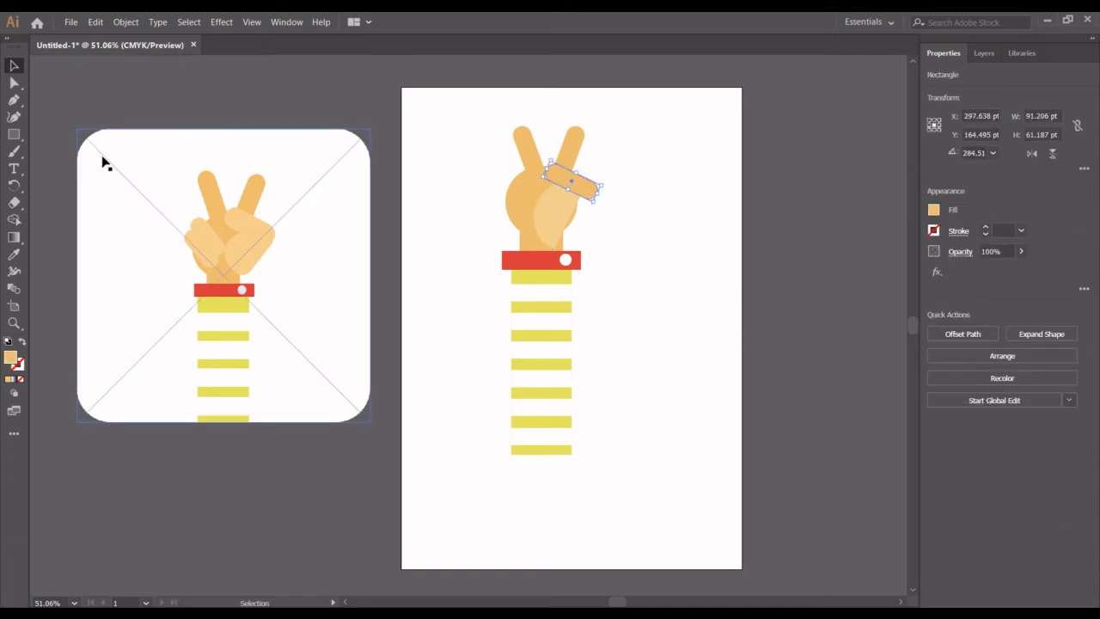
pyautogui.click(14, 254)
pyautogui.click(561, 189)
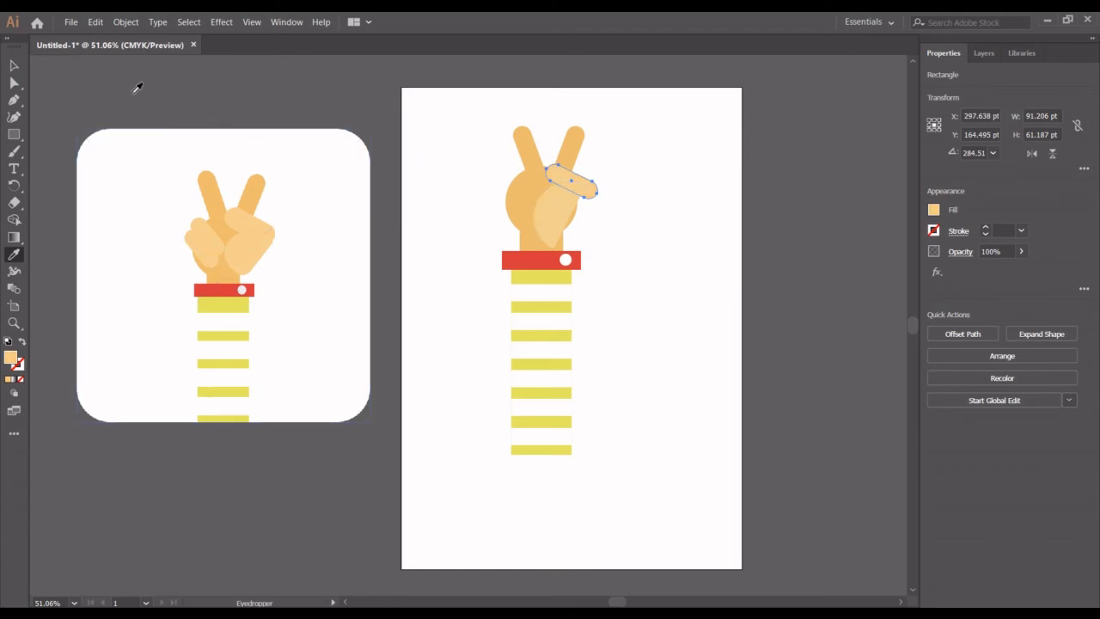
pyautogui.click(14, 68)
pyautogui.click(664, 273)
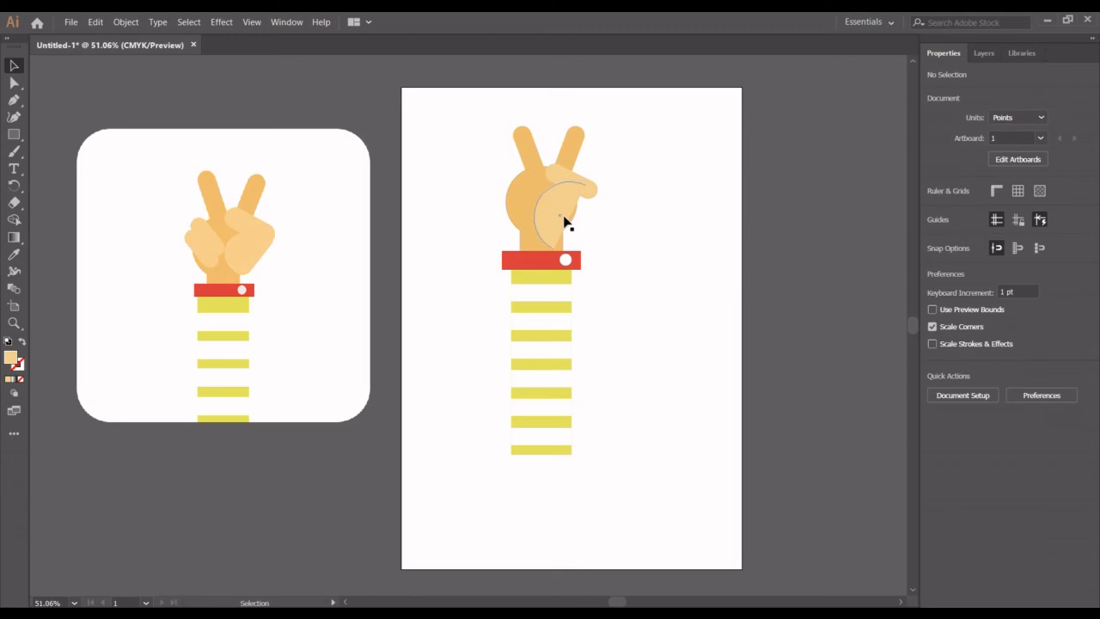
# Move the light half circle right to about X 287 pt so its straight edge forms the hand's outer side
pyautogui.moveTo(565, 222); pyautogui.dragTo(574, 224)
pyautogui.click(685, 226)
pyautogui.click(590, 189)
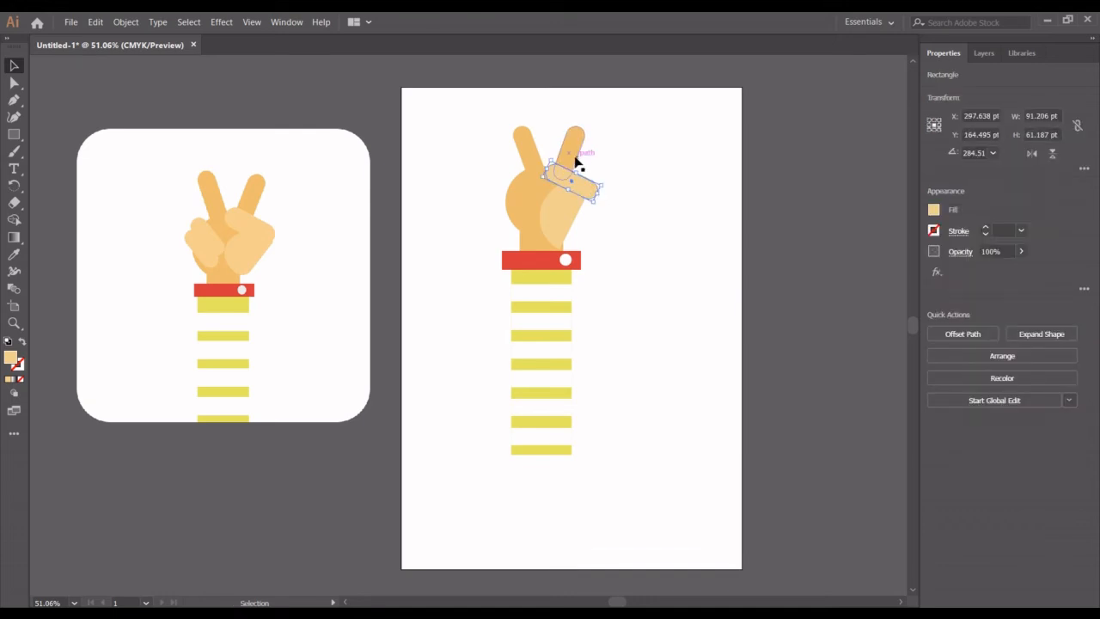
# Duplicate the right raised finger downward onto the half circle's straight edge at about X 287 pt, Y 231 pt
pyautogui.click(576, 161)
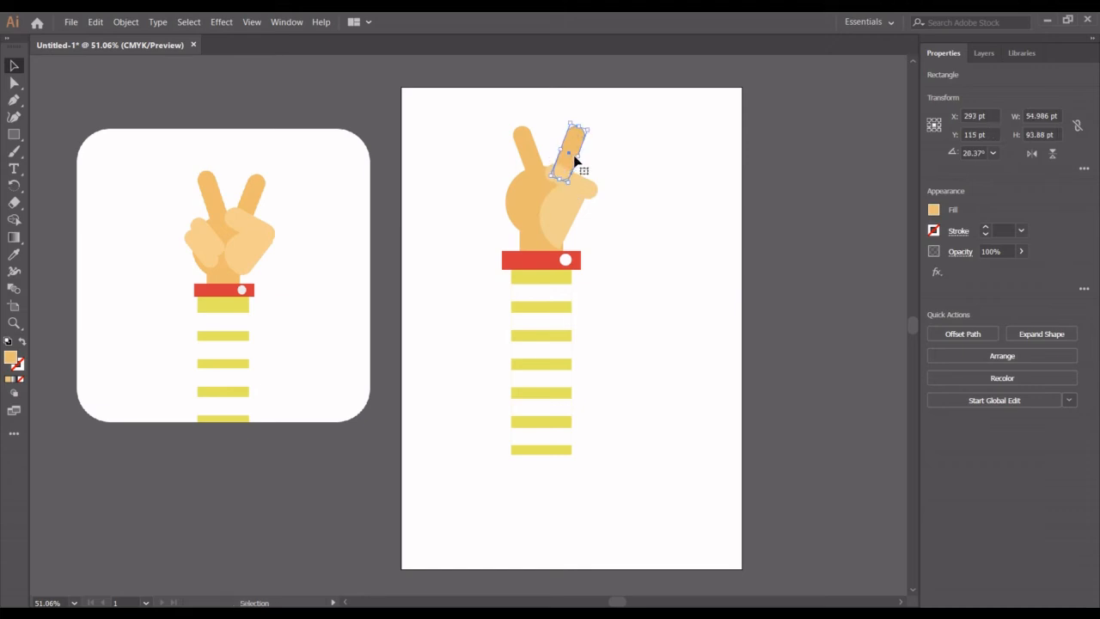
pyautogui.moveTo(579, 167); pyautogui.dragTo(571, 228)
pyautogui.click(634, 221)
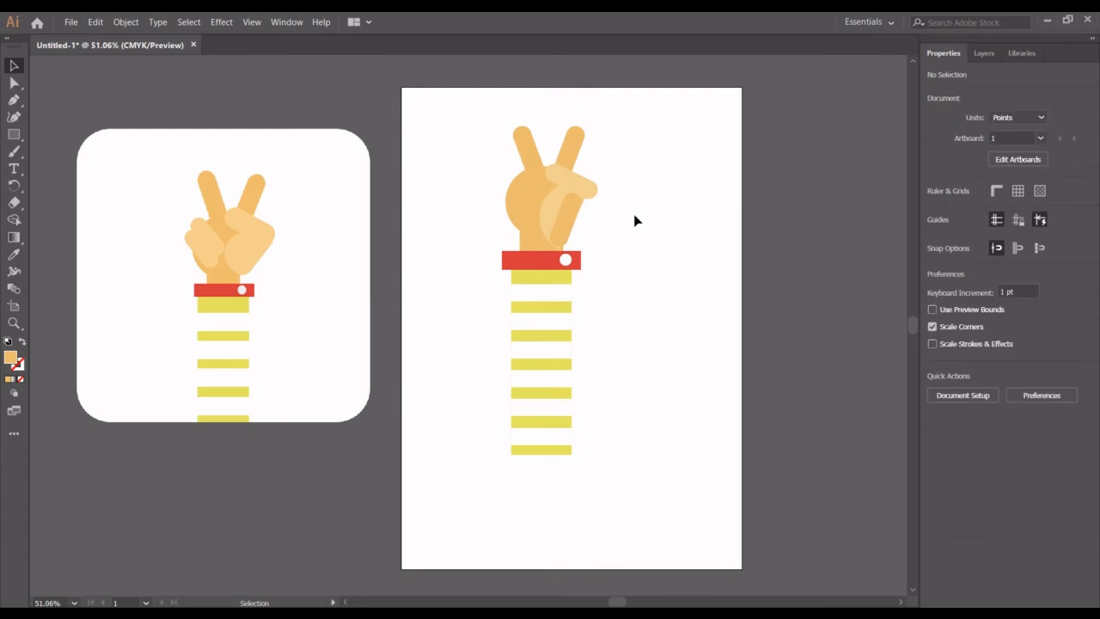
# Lengthen the lower finger copy along the half circle's straight edge until its bounds are about 63 by 116 pt
pyautogui.hotkey('ctrl', '+')
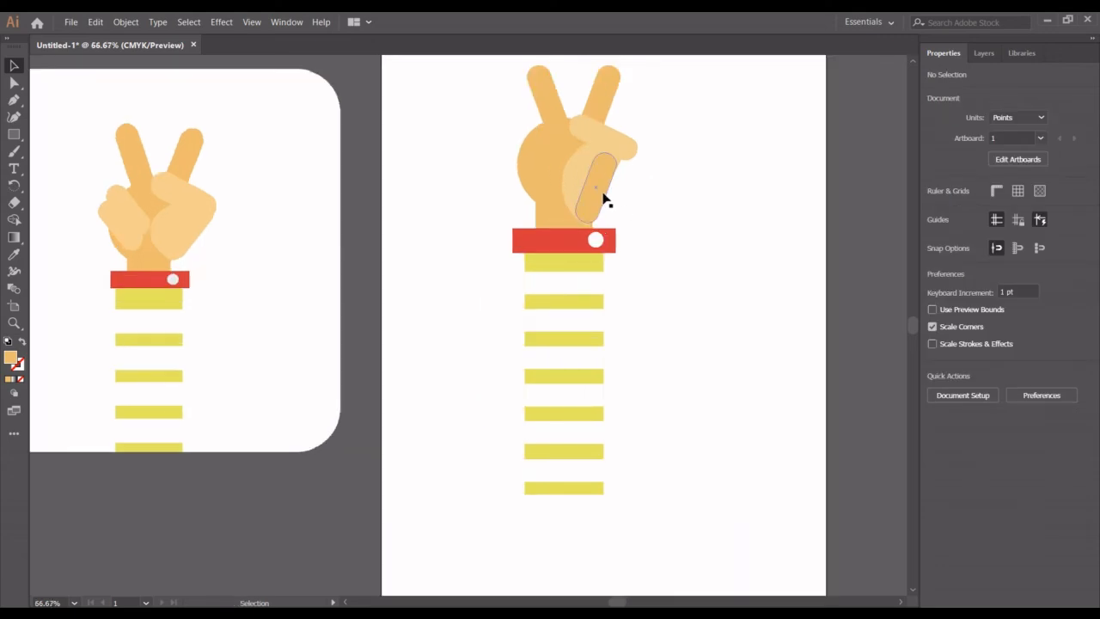
pyautogui.click(602, 191)
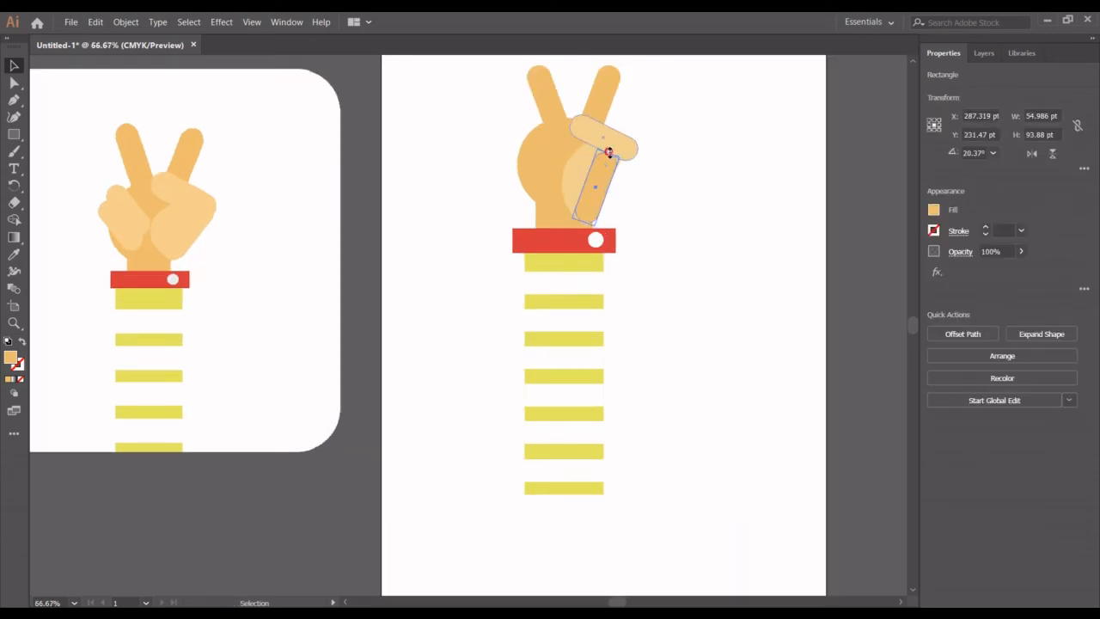
pyautogui.moveTo(608, 152); pyautogui.dragTo(618, 137)
pyautogui.moveTo(586, 221); pyautogui.dragTo(582, 226)
pyautogui.click(718, 167)
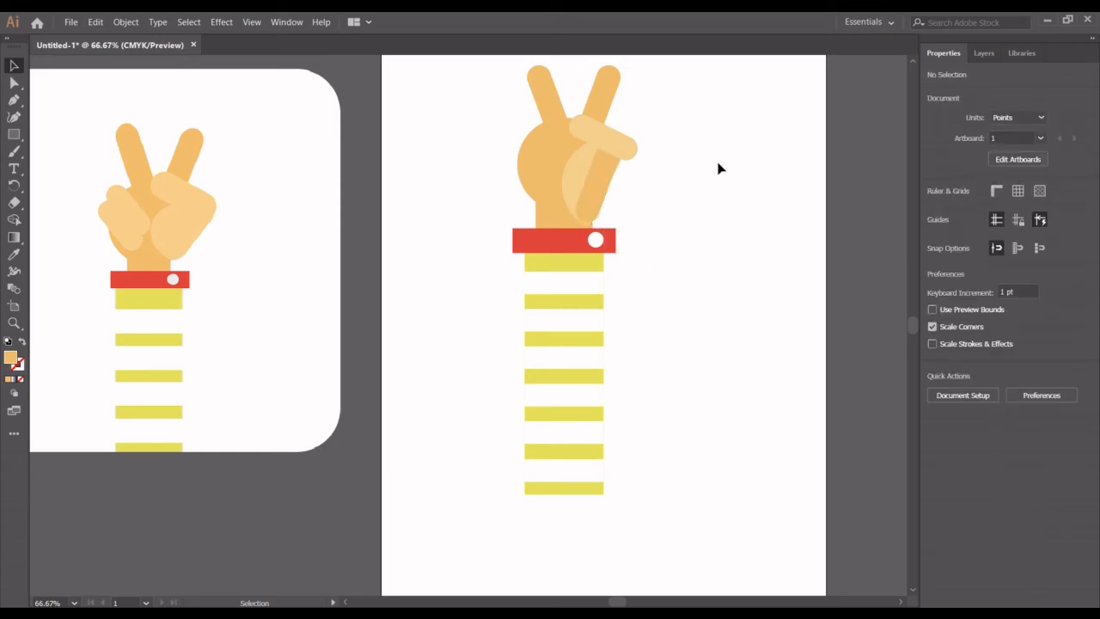
# Fill the lengthened finger copy with the light skin colour sampled from the half circle
pyautogui.click(597, 191)
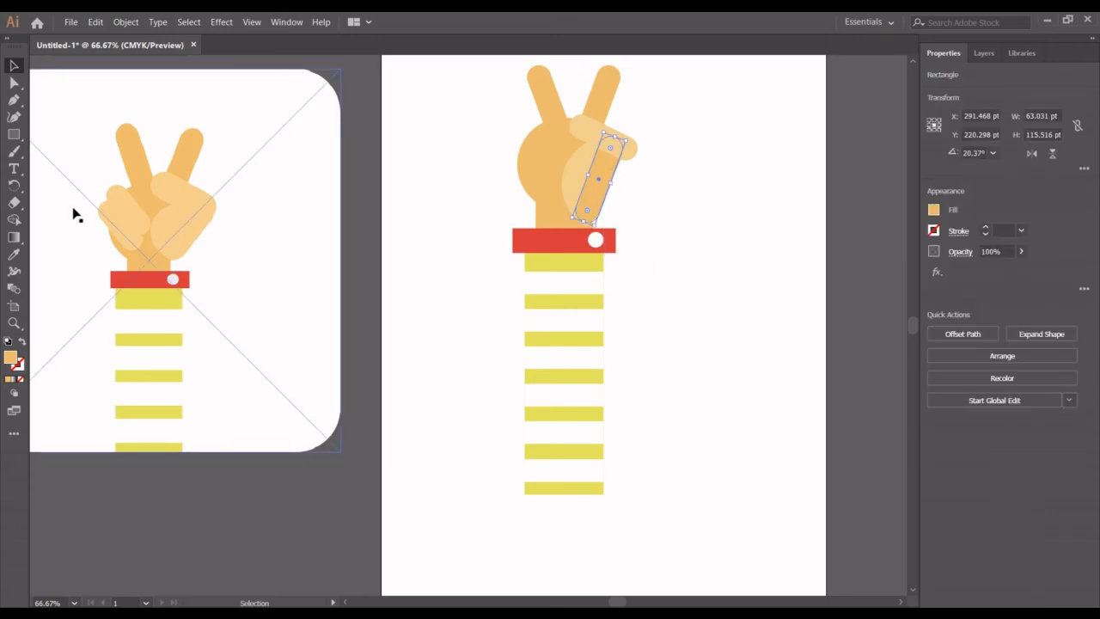
pyautogui.click(14, 256)
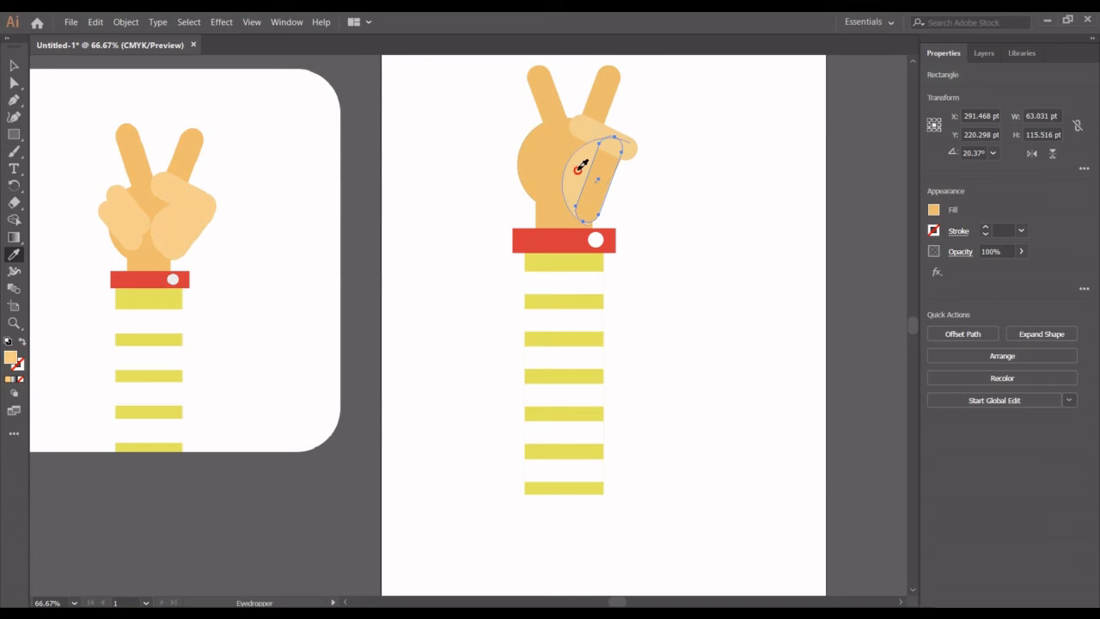
pyautogui.click(574, 172)
pyautogui.click(12, 69)
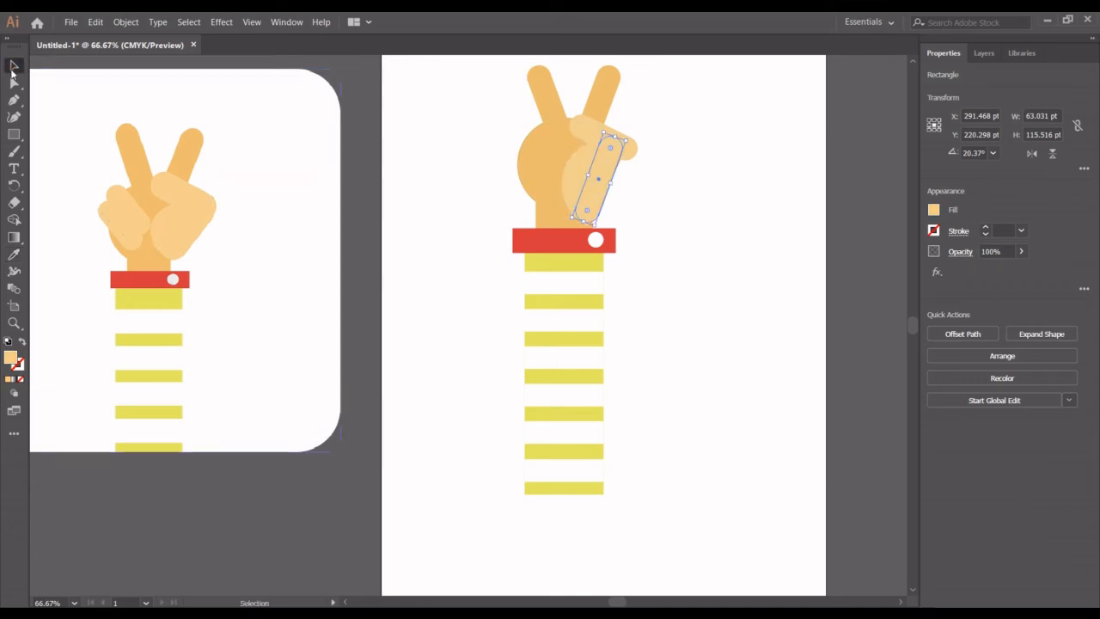
pyautogui.click(741, 196)
# Rotate the light edge strip about 6° clockwise to 14.51°, and nudge it slightly right and down along the half circle's straight edge
pyautogui.click(601, 197)
pyautogui.moveTo(631, 134); pyautogui.dragTo(635, 138)
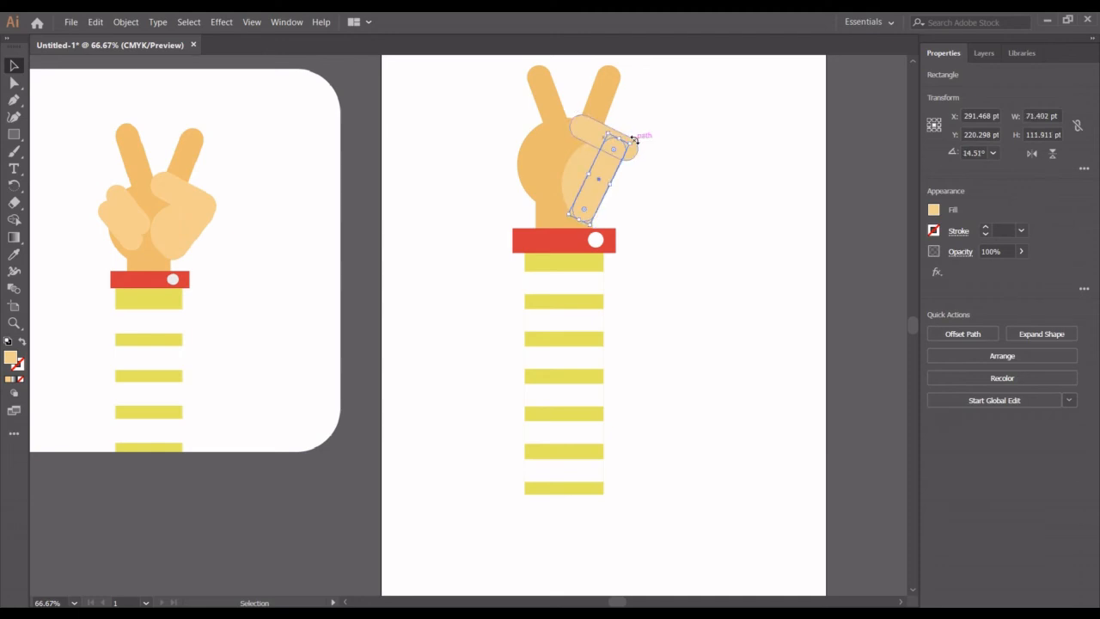
pyautogui.press('Right')
pyautogui.press('Right')
pyautogui.press('Right')
pyautogui.press('Right')
pyautogui.press('Down')
pyautogui.press('Down')
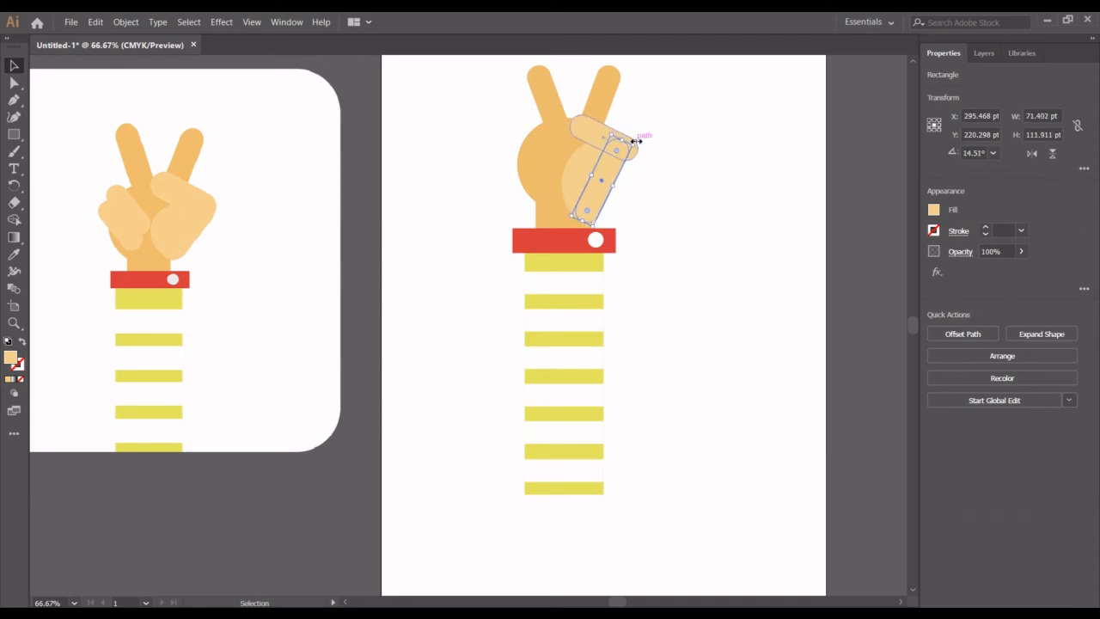
pyautogui.press('Left')
pyautogui.press('Down')
pyautogui.click(698, 287)
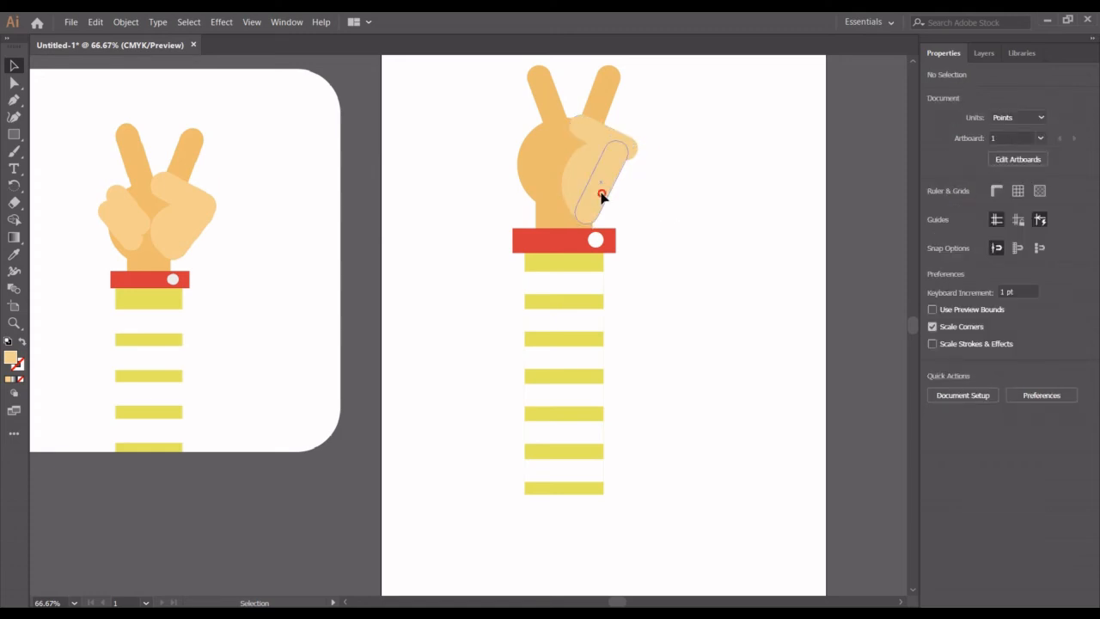
# Fine-tune the light strip's position to about X 292 pt, Y 227 pt so it rounds off the half circle's straight edge
pyautogui.click(602, 198)
pyautogui.press('Down')
pyautogui.press('Down')
pyautogui.press('Down')
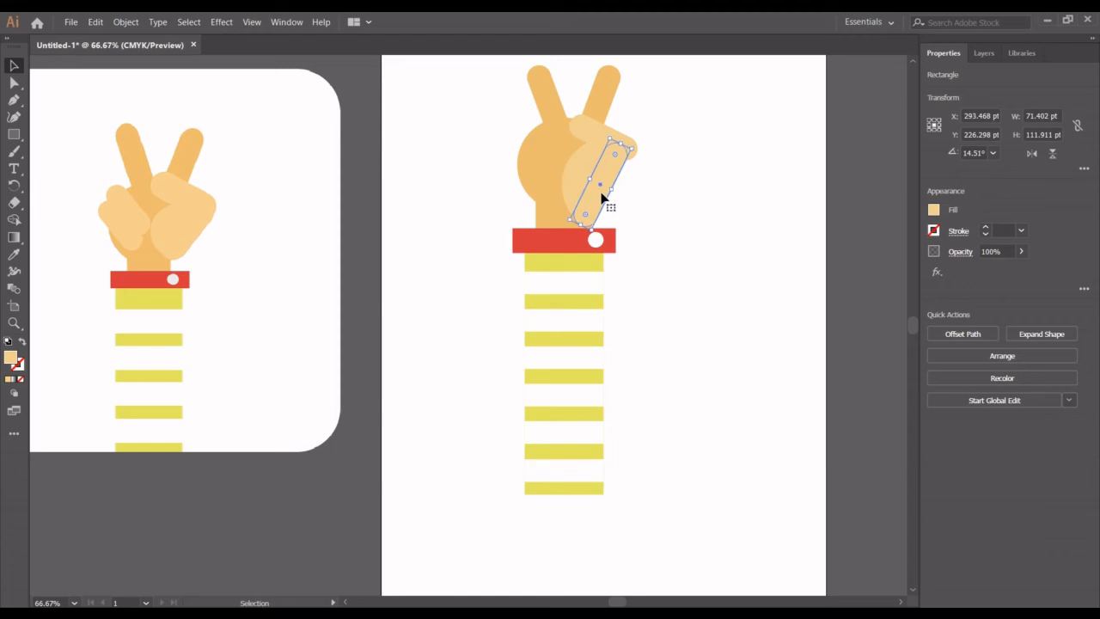
pyautogui.click(722, 263)
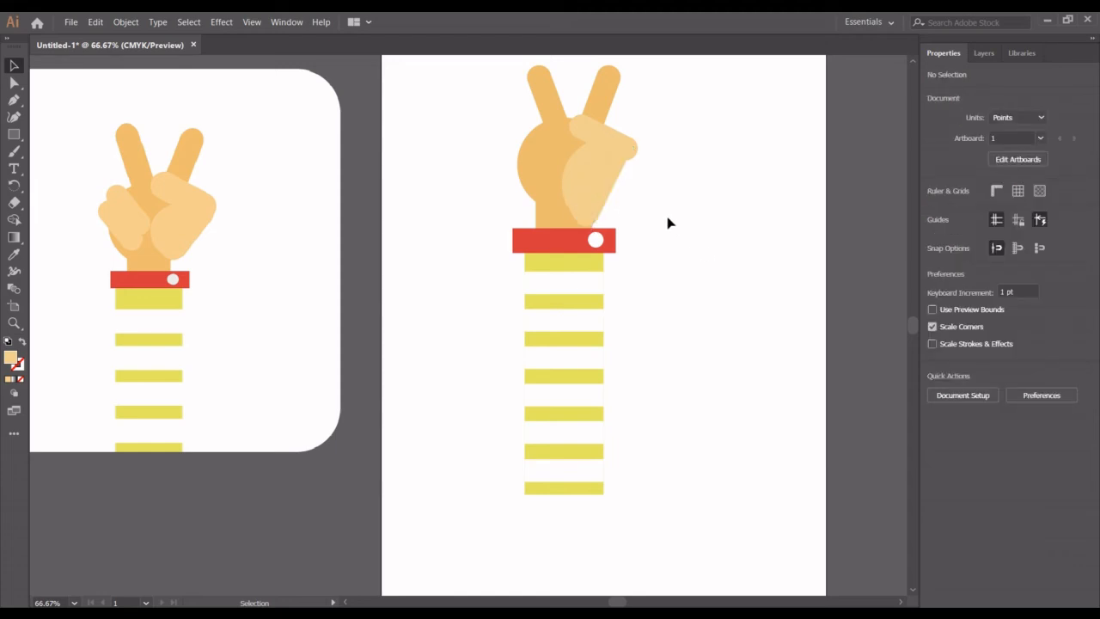
pyautogui.click(605, 190)
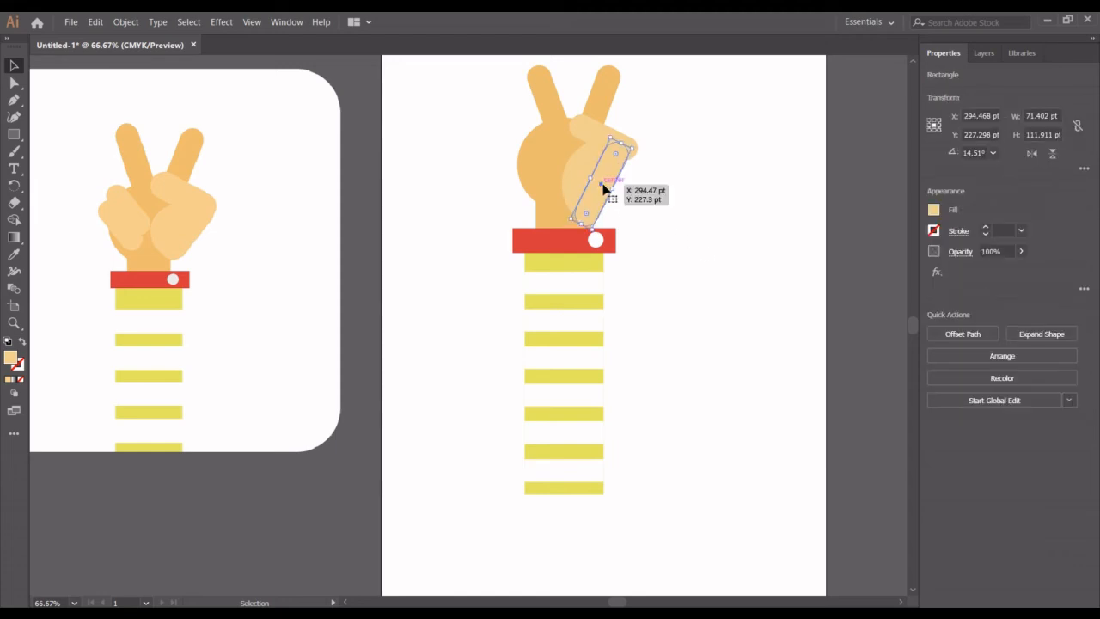
pyautogui.press('Up')
pyautogui.press('Up')
pyautogui.press('Up')
pyautogui.press('Up')
pyautogui.press('Right')
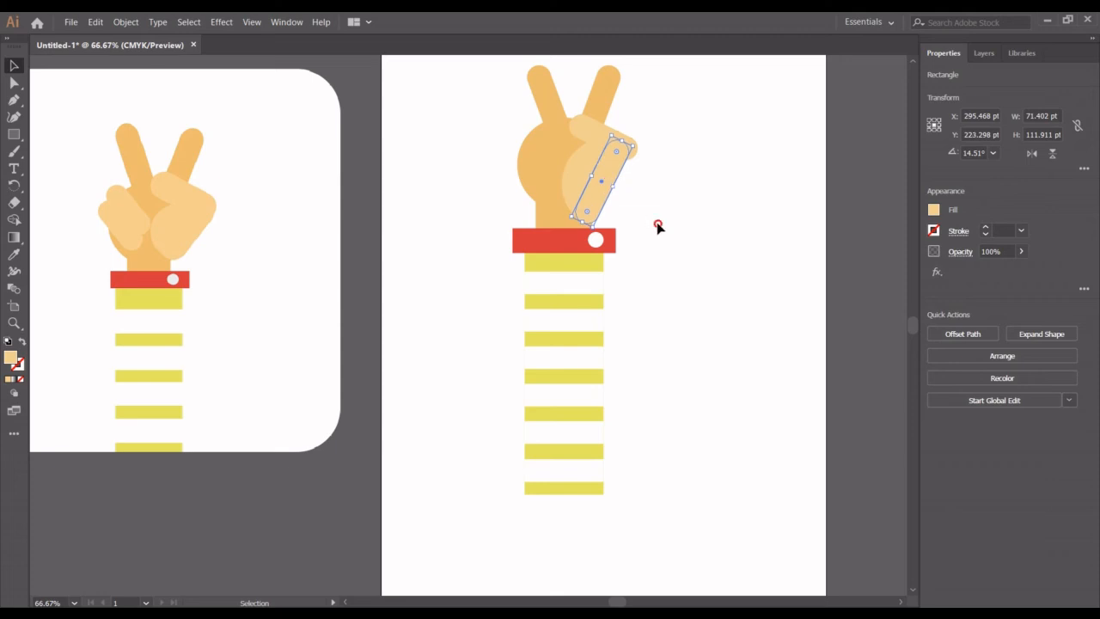
pyautogui.click(658, 226)
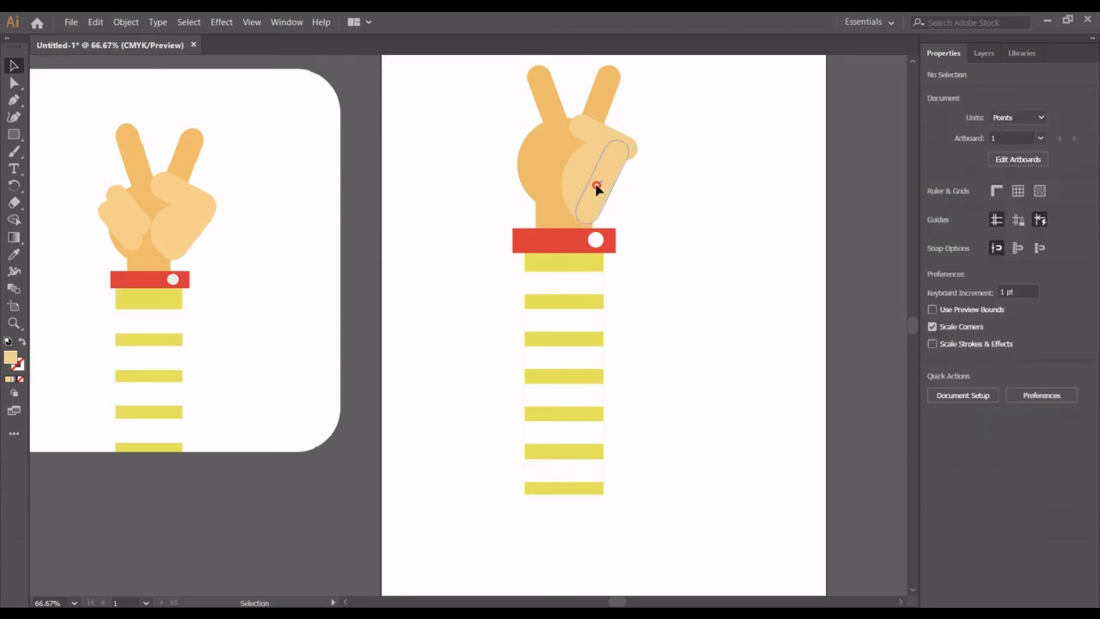
pyautogui.moveTo(597, 188); pyautogui.dragTo(598, 190)
pyautogui.click(665, 221)
# Lower the light half circle slightly to about Y 226 pt so it blends with the strip along its straight edge
pyautogui.click(573, 173)
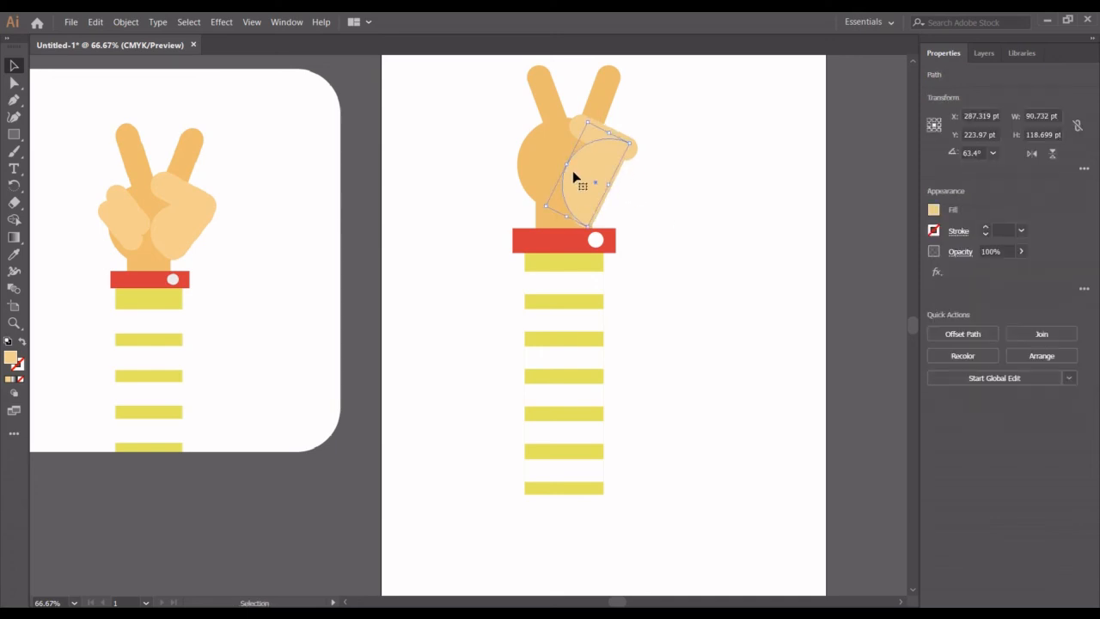
pyautogui.click(709, 241)
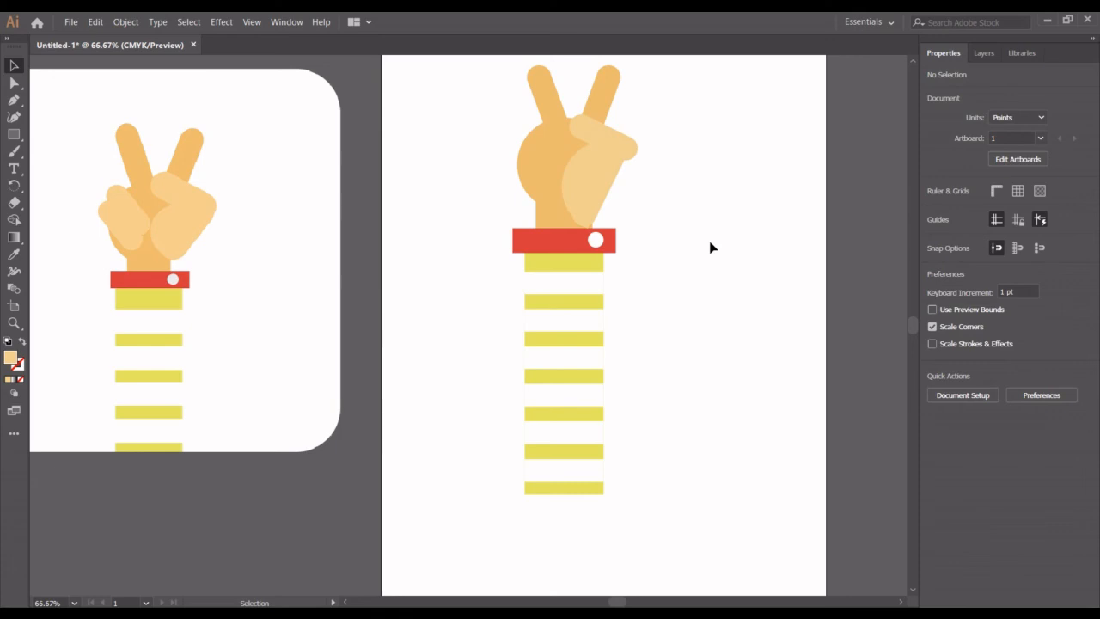
pyautogui.click(590, 186)
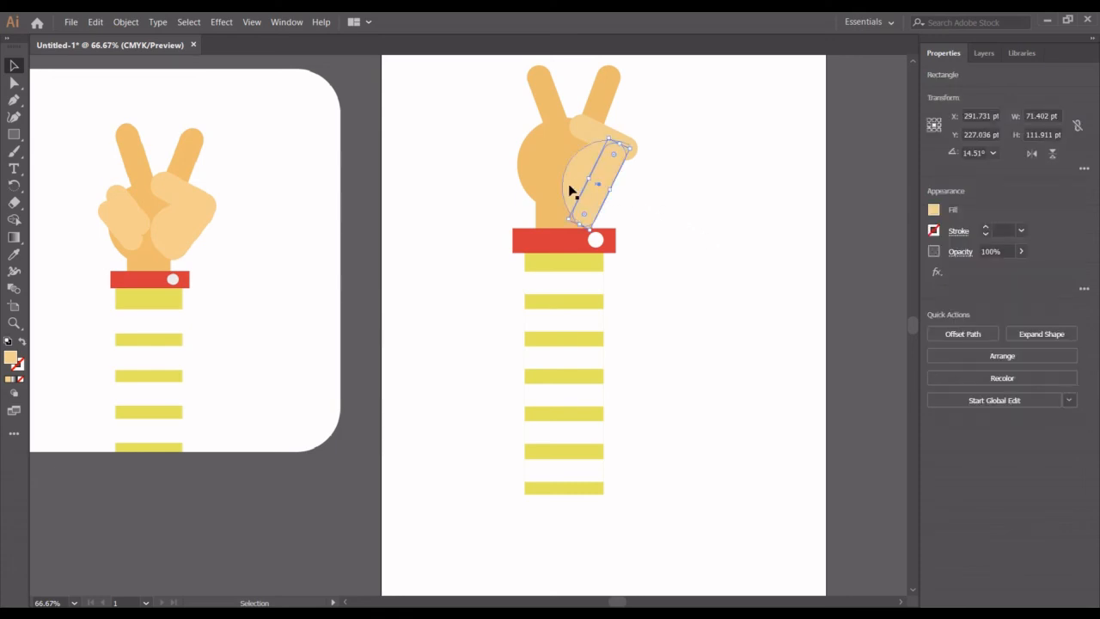
pyautogui.click(570, 190)
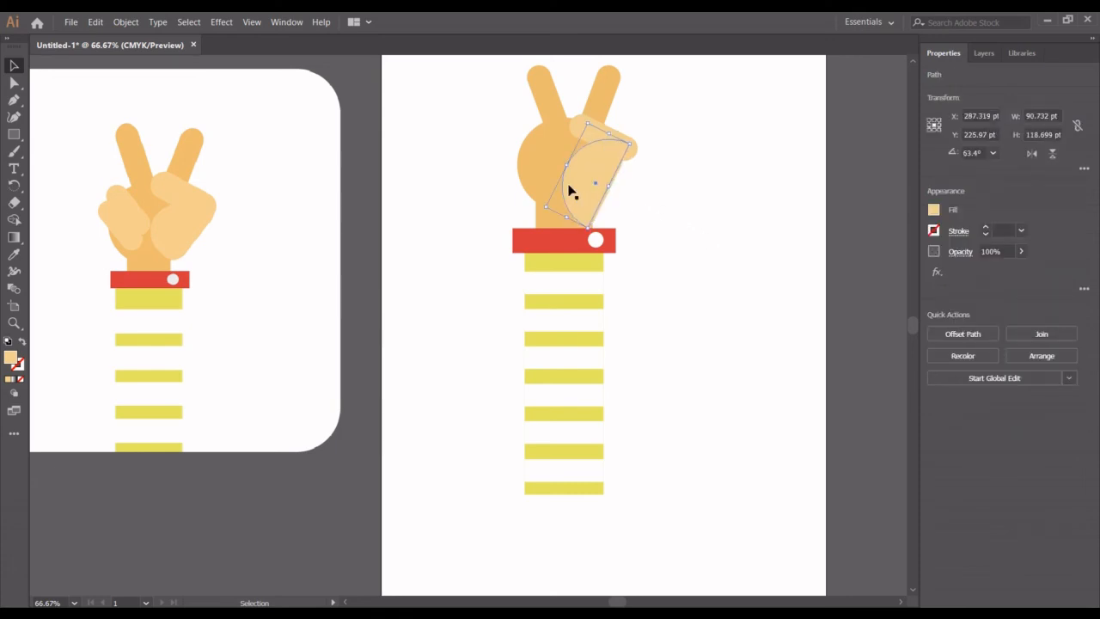
pyautogui.click(648, 221)
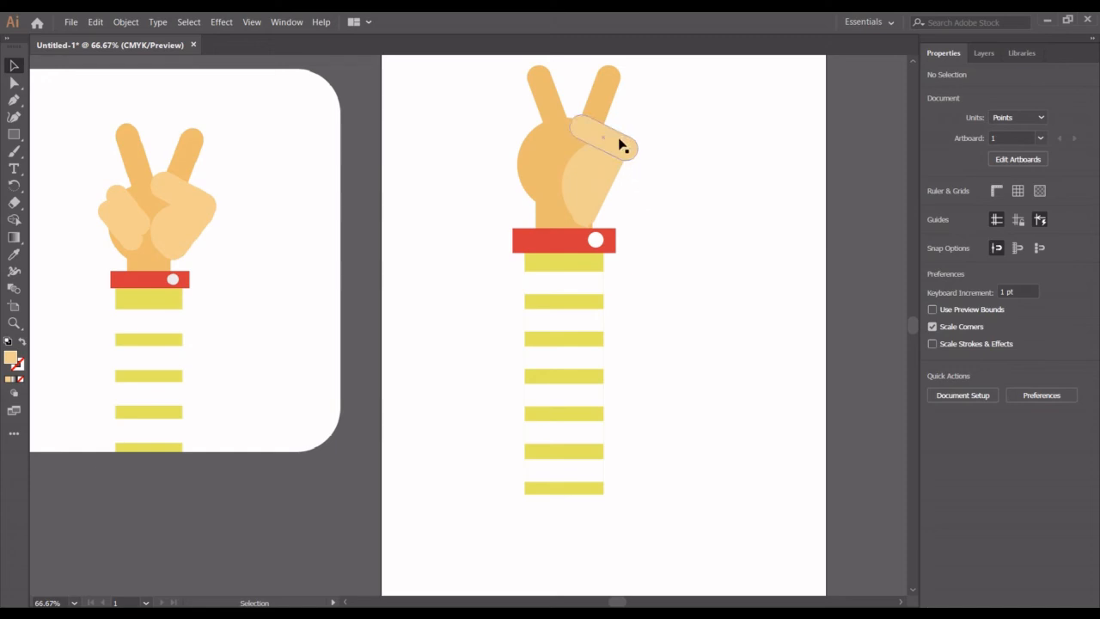
# Move the light edge strip outward to about X 308 pt, Y 218 pt so it lines up with the upper light finger's outer end
pyautogui.click(605, 176)
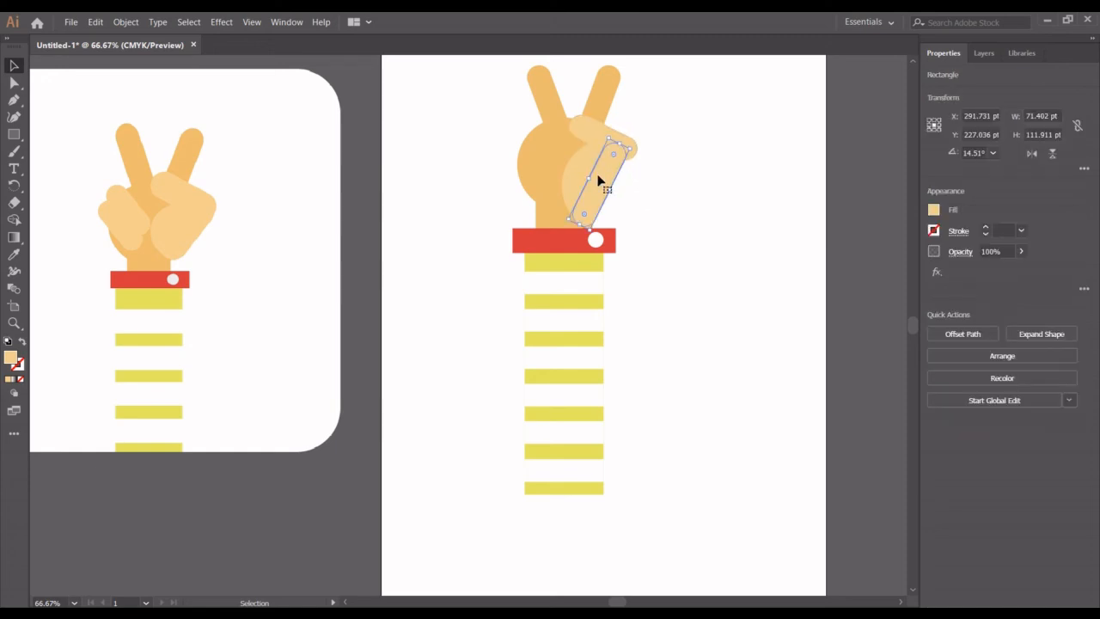
pyautogui.moveTo(602, 177); pyautogui.dragTo(615, 172)
pyautogui.click(695, 189)
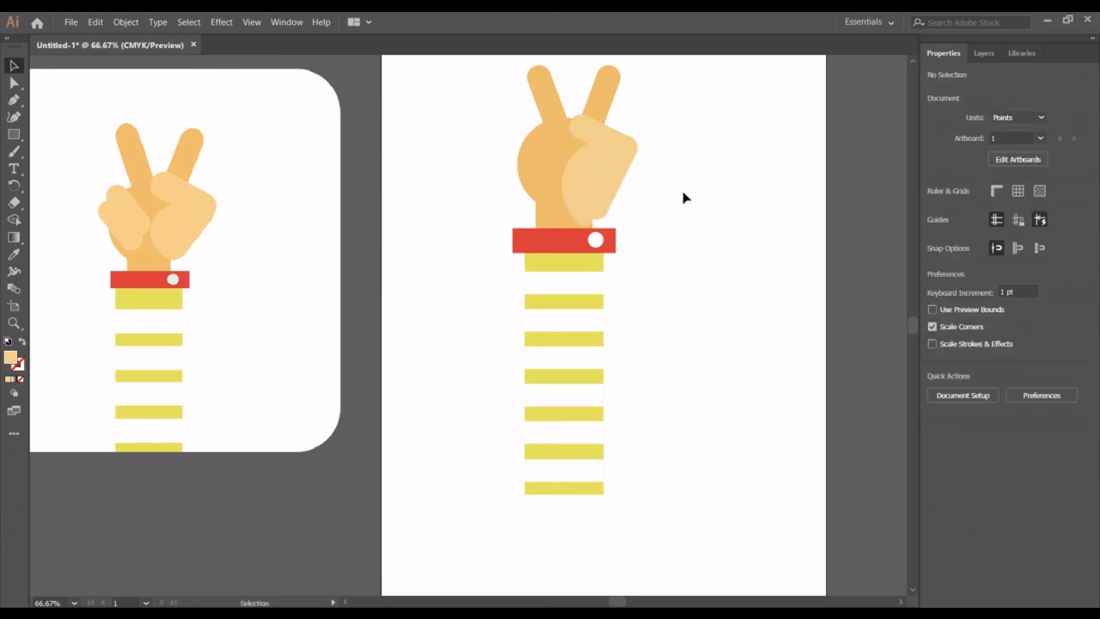
# Shorten the light half circle from its upper end to about 86 × 106 pt, keeping it below the upper light finger
pyautogui.click(584, 170)
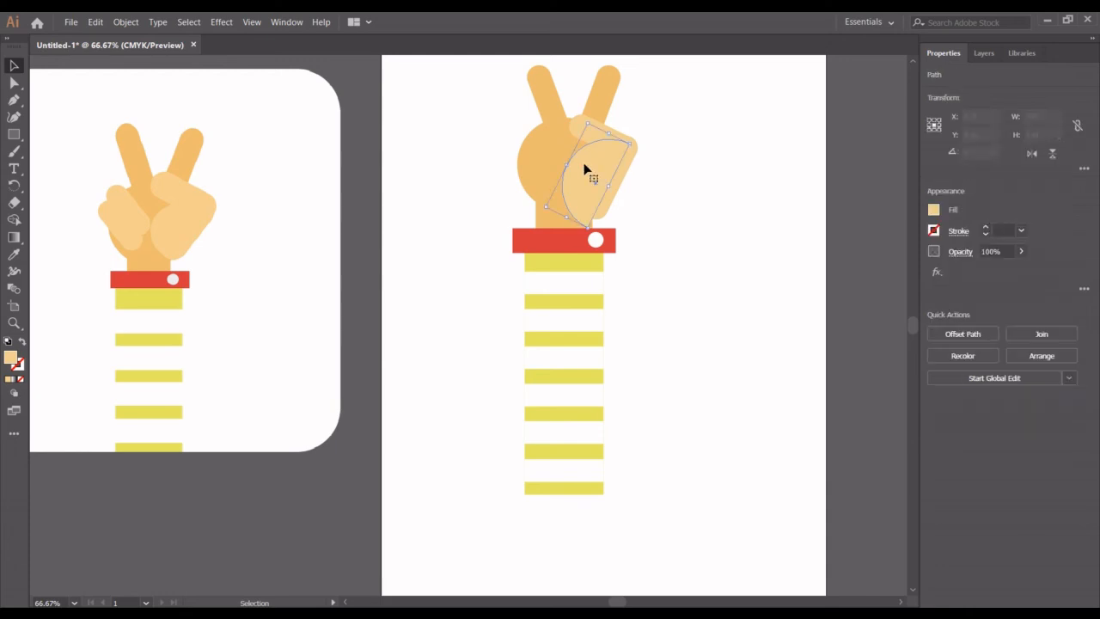
pyautogui.moveTo(611, 133); pyautogui.dragTo(614, 152)
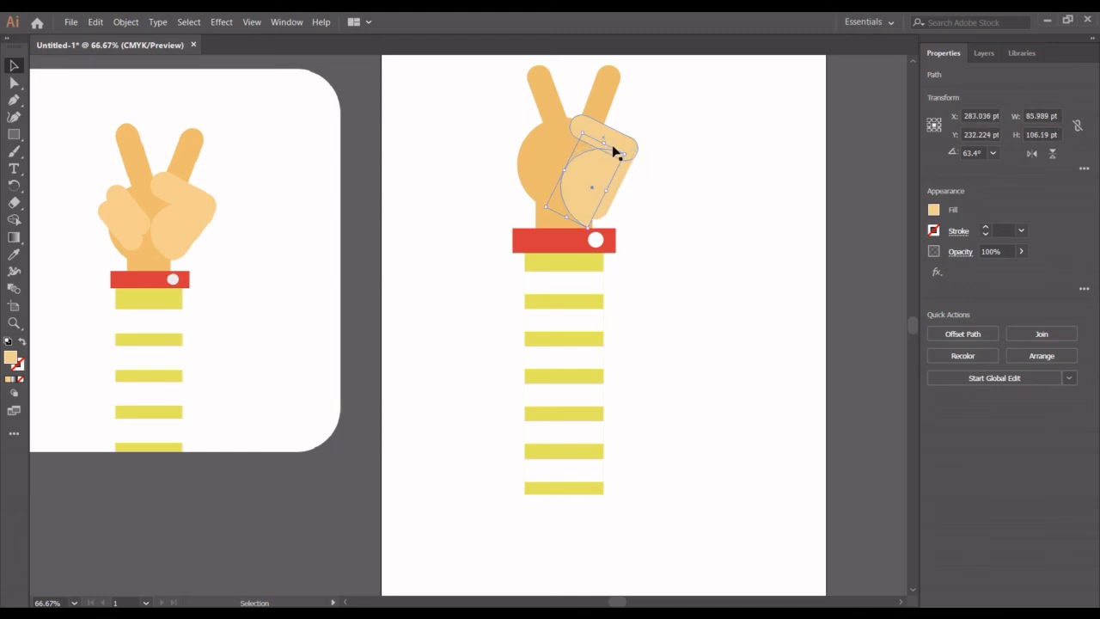
pyautogui.click(697, 178)
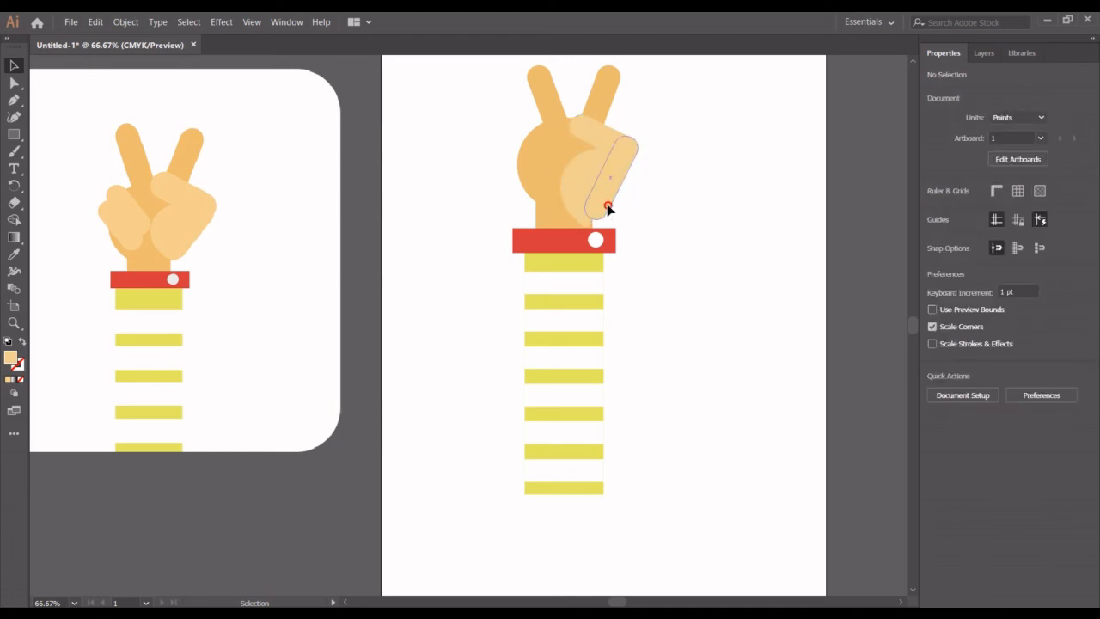
# Extend the light edge strip slightly at its lower end and adjust the half circle so both blend into one rounded shape
pyautogui.click(593, 210)
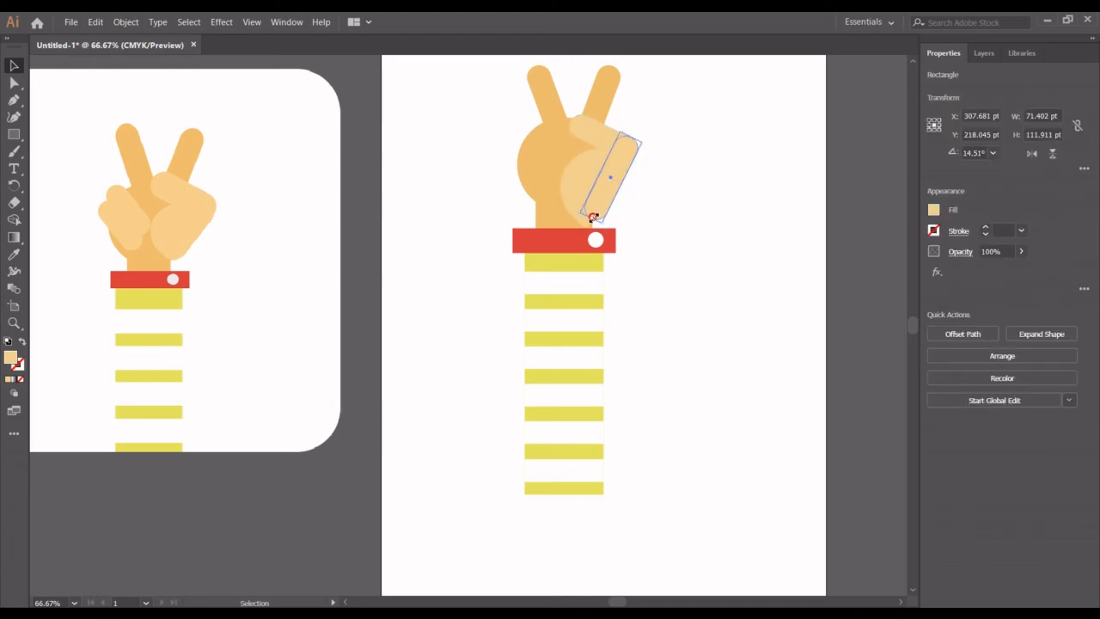
pyautogui.moveTo(593, 217); pyautogui.dragTo(570, 217)
pyautogui.click(582, 210)
pyautogui.click(706, 232)
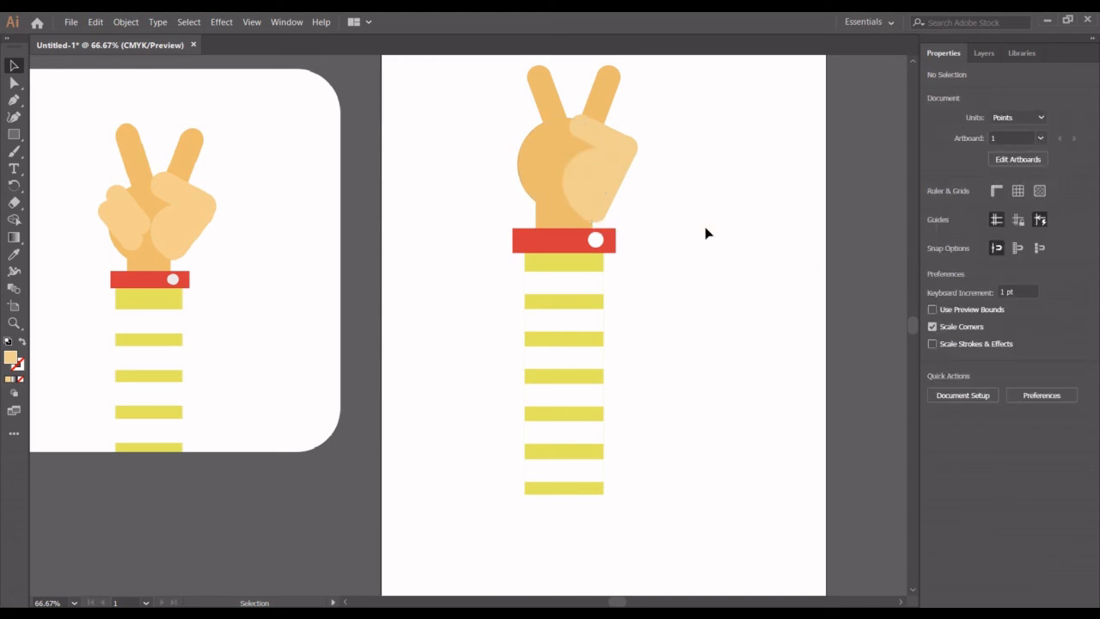
# Duplicate the left raised finger onto the palm's left side and fill the copy with the light skin colour sampled from the edge strip
pyautogui.keyDown('ctrl'); pyautogui.click(543, 101); pyautogui.keyUp('ctrl')
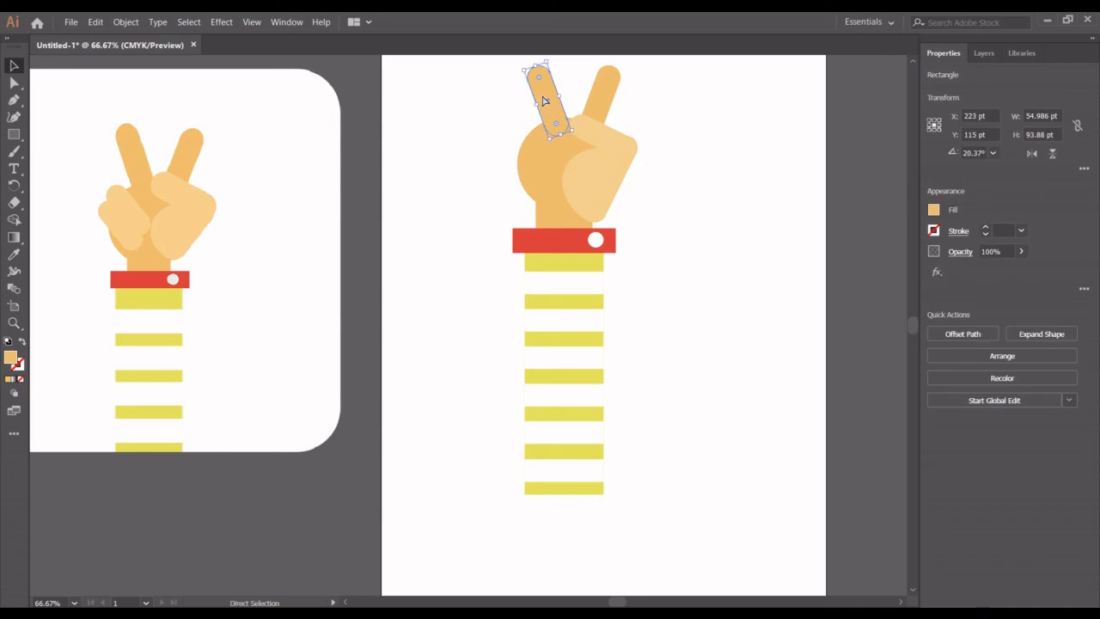
pyautogui.moveTo(543, 101); pyautogui.dragTo(530, 141)
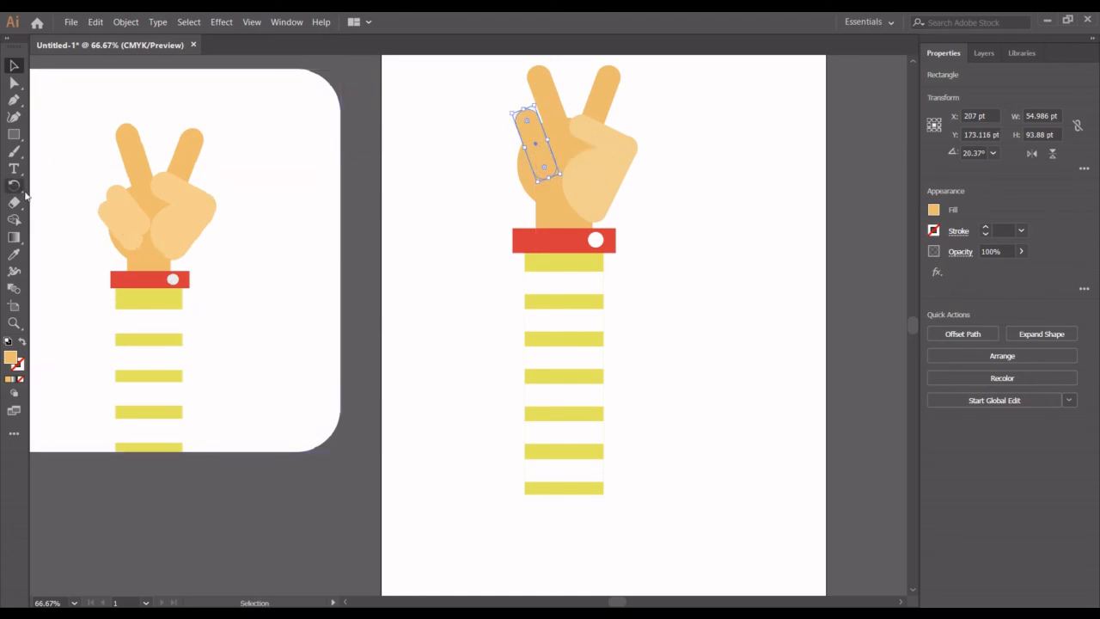
pyautogui.click(15, 253)
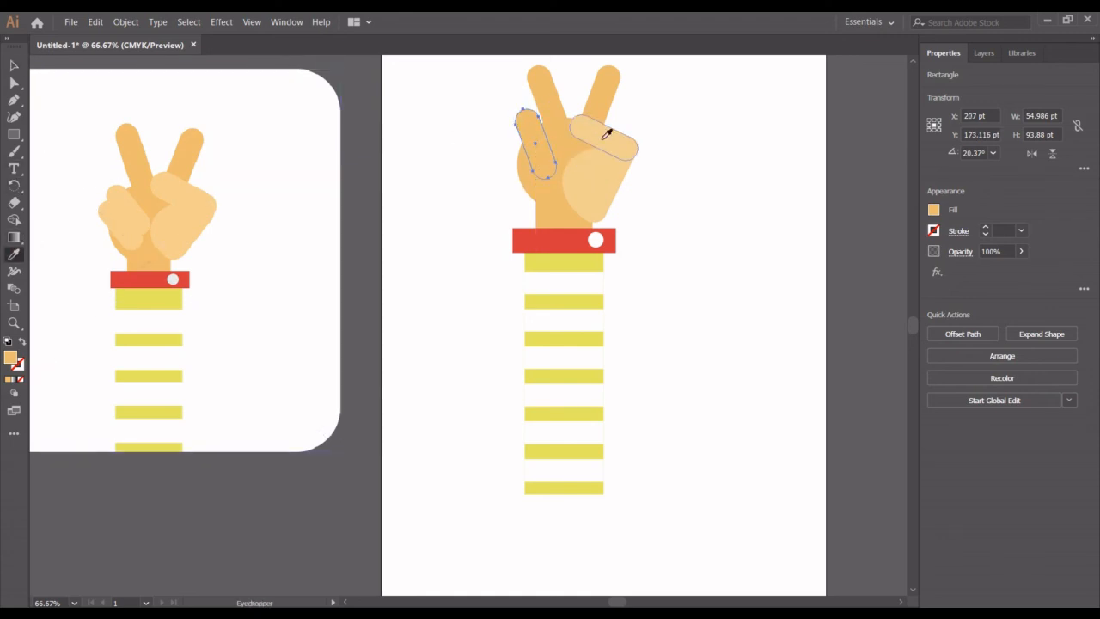
pyautogui.click(610, 170)
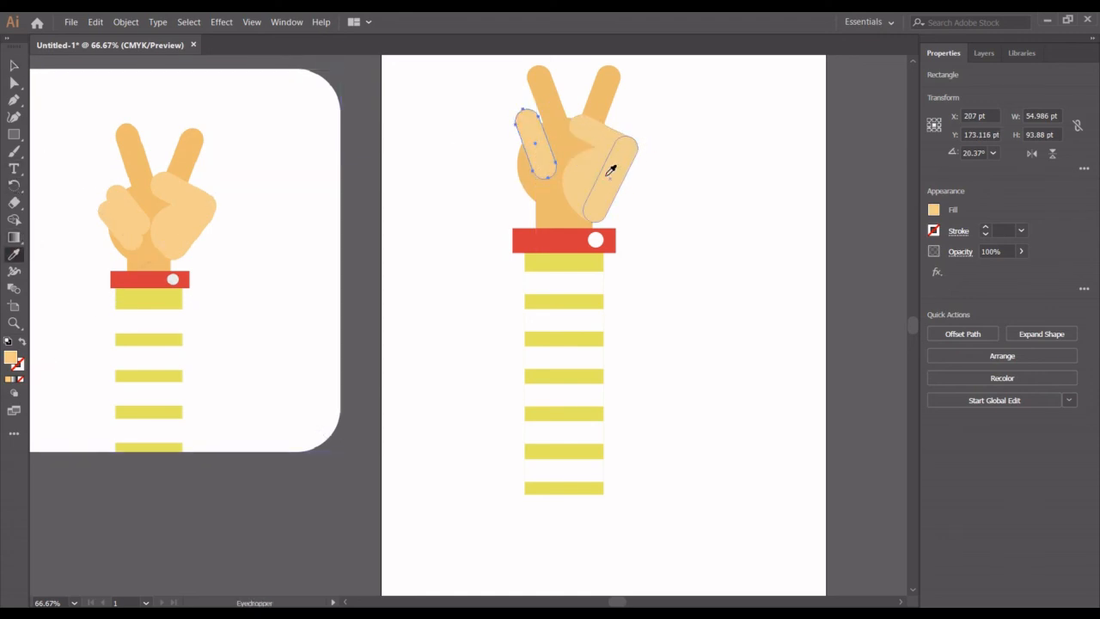
pyautogui.click(14, 65)
pyautogui.click(720, 158)
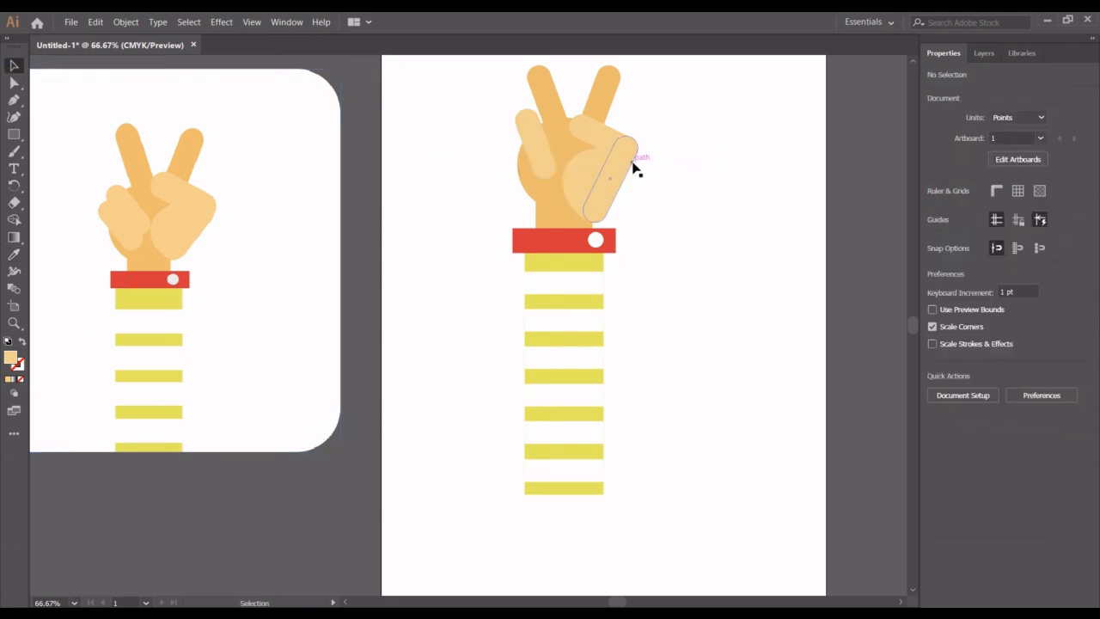
# Nudge the light finger copy 1 pt left and 2 pt down on the palm's left side
pyautogui.click(539, 147)
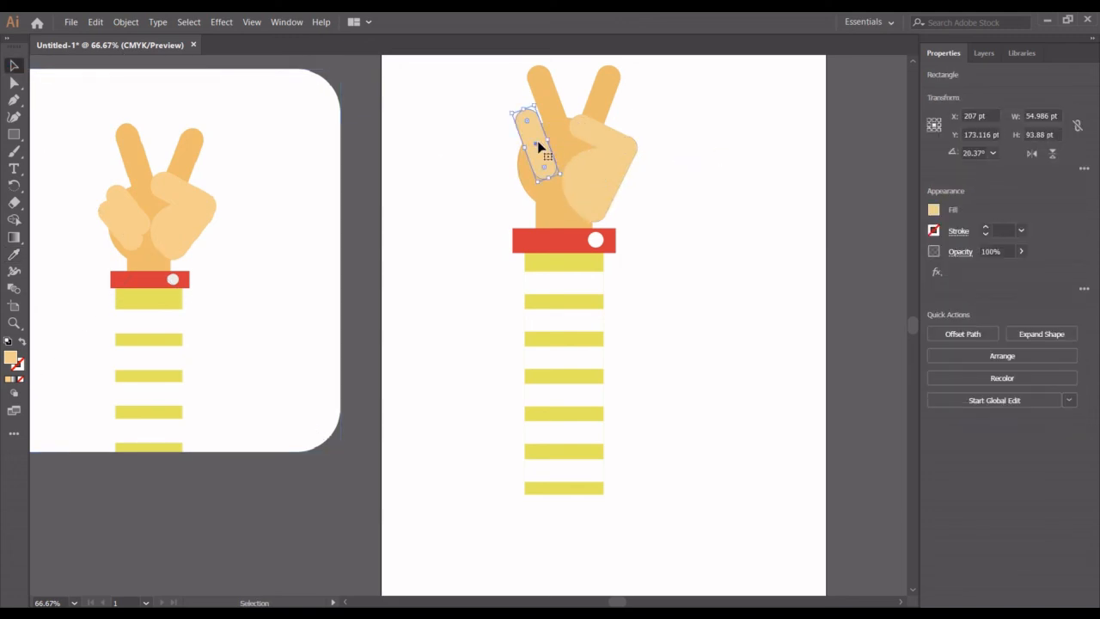
pyautogui.press('Left')
pyautogui.press('Down')
pyautogui.press('Down')
# Add a second light folded finger below and left of the first, tilted further counterclockwise and overlapping it
pyautogui.press('a')
pyautogui.press('v')
pyautogui.moveTo(534, 102); pyautogui.dragTo(518, 119)
pyautogui.moveTo(542, 157); pyautogui.dragTo(532, 174)
pyautogui.click(746, 135)
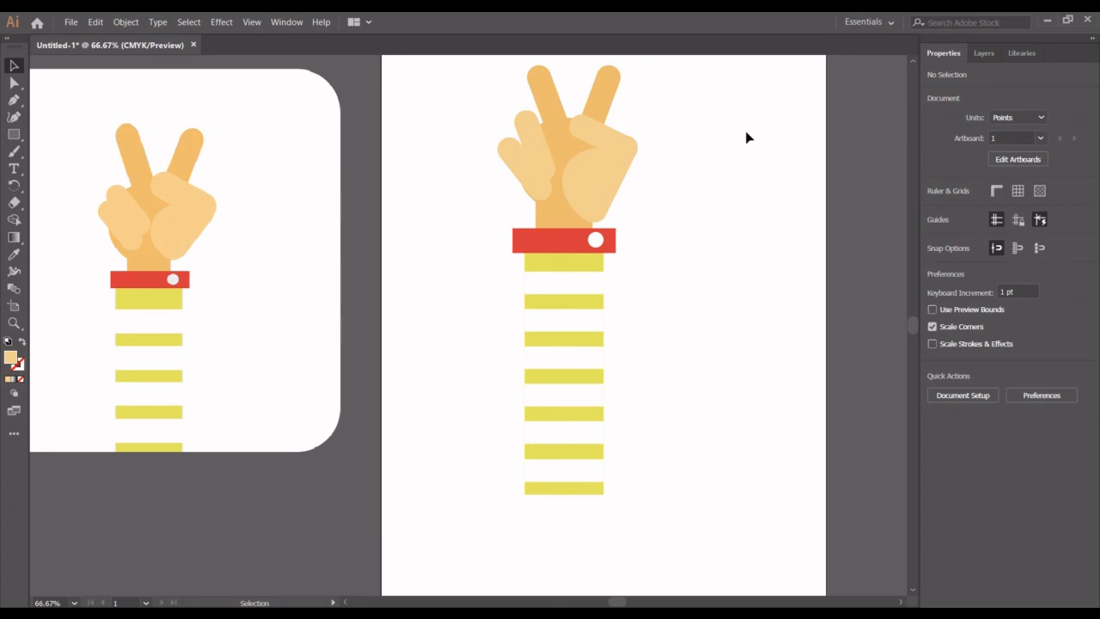
# Enlarge the palm circle from its centre to about 138 pt in diameter
pyautogui.click(553, 158)
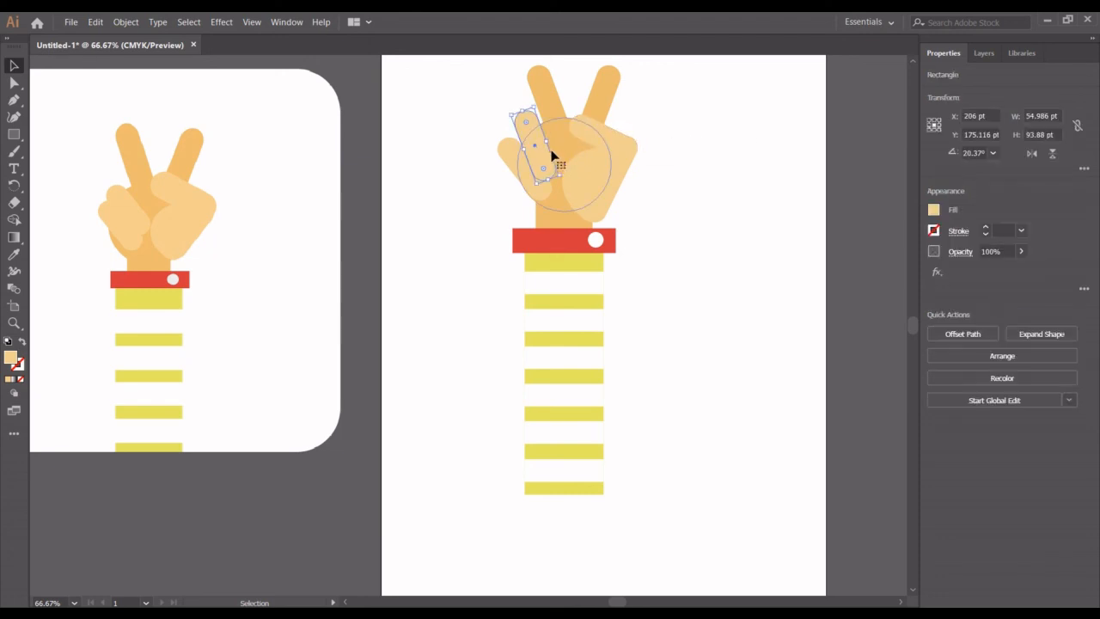
pyautogui.click(570, 160)
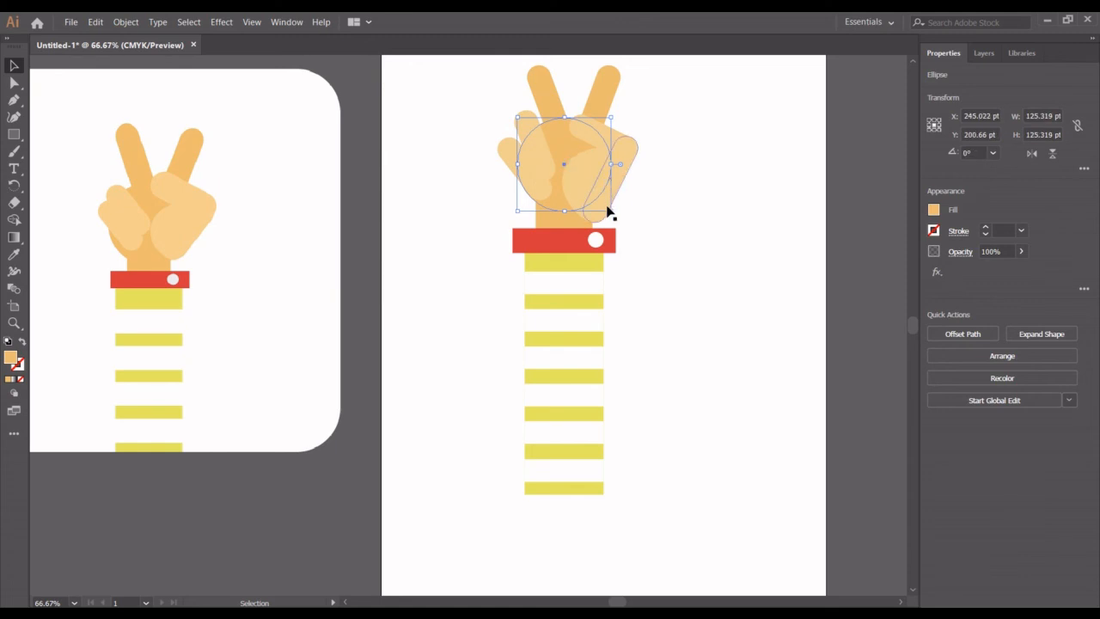
pyautogui.moveTo(611, 211); pyautogui.dragTo(618, 215)
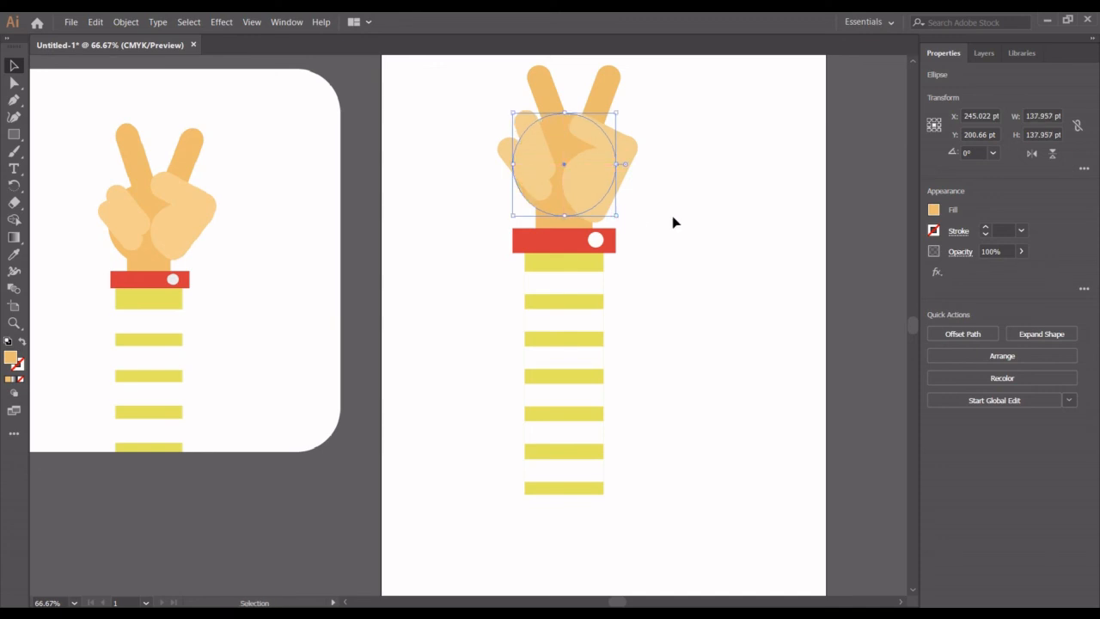
pyautogui.click(701, 228)
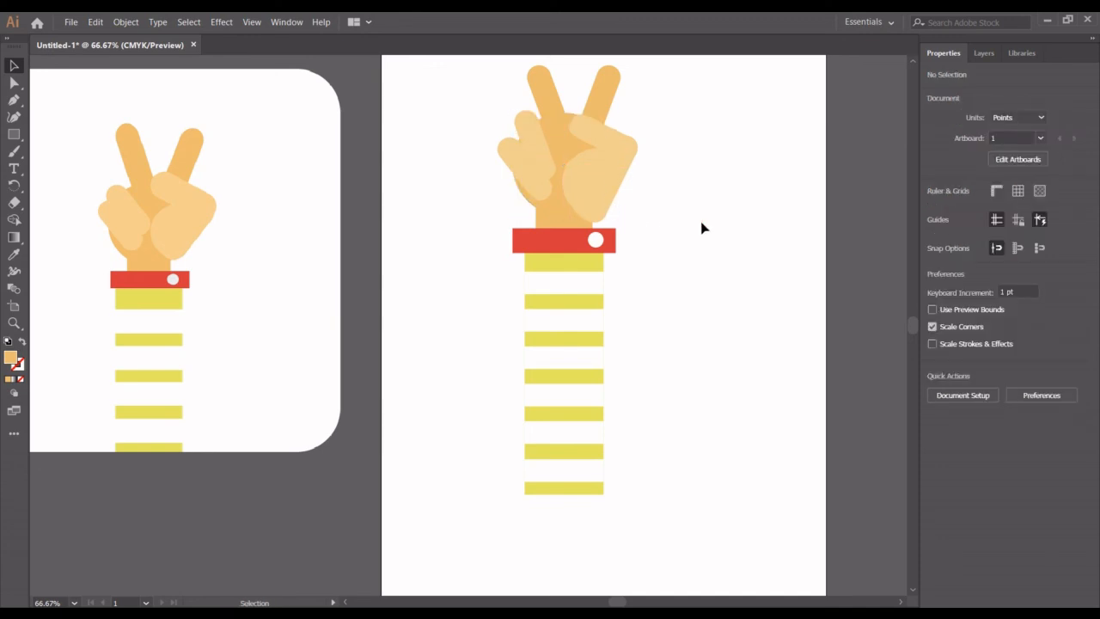
# Lengthen the left raised finger upward along its tilt to about 61 × 110 pt
pyautogui.scroll(3, 703, 172)
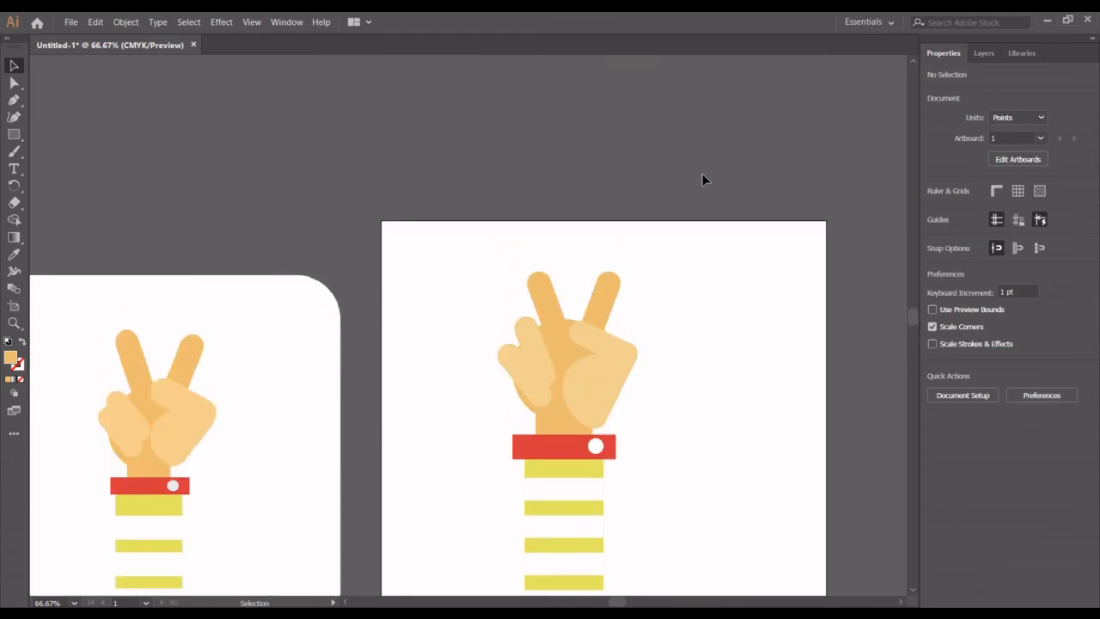
pyautogui.click(547, 288)
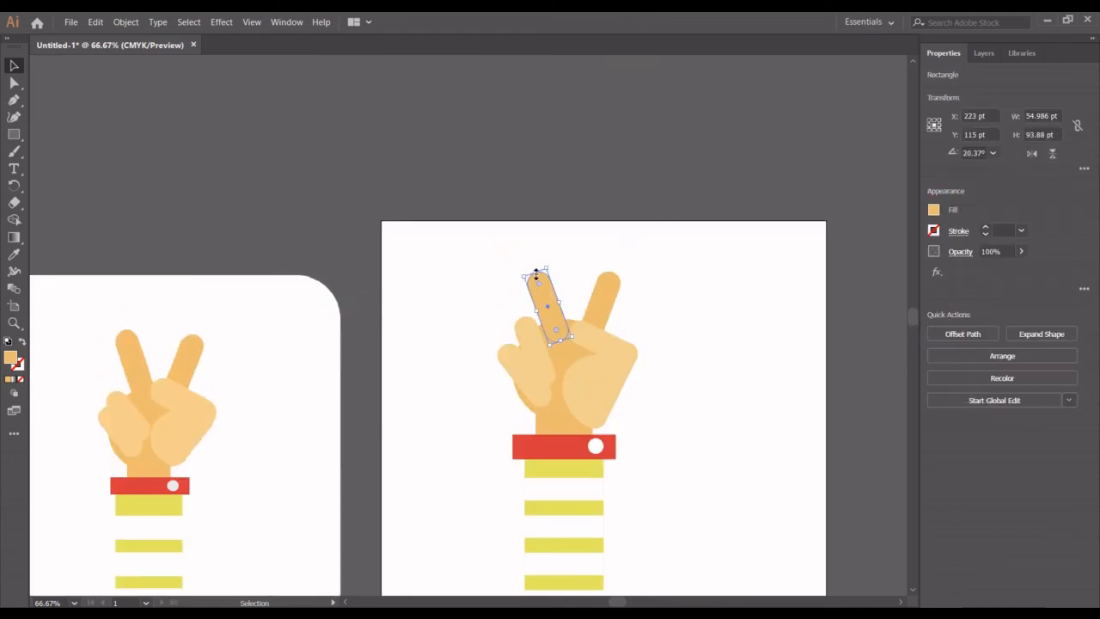
pyautogui.moveTo(533, 271); pyautogui.dragTo(526, 258)
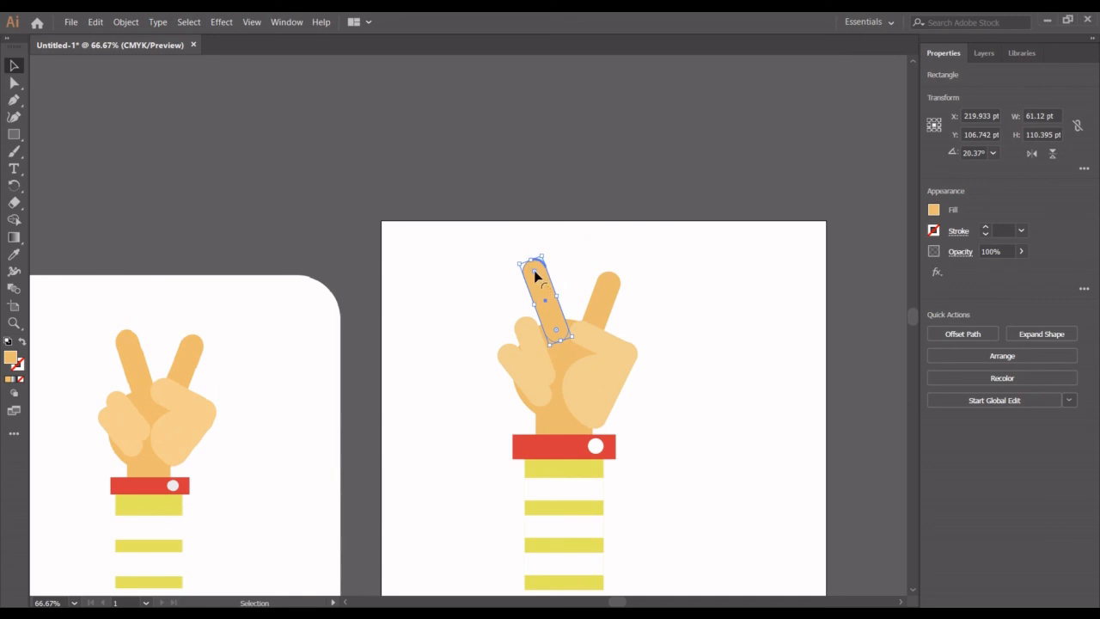
pyautogui.click(692, 319)
# Lengthen the right raised finger upward along its tilt to nearly the height of the left one
pyautogui.click(604, 310)
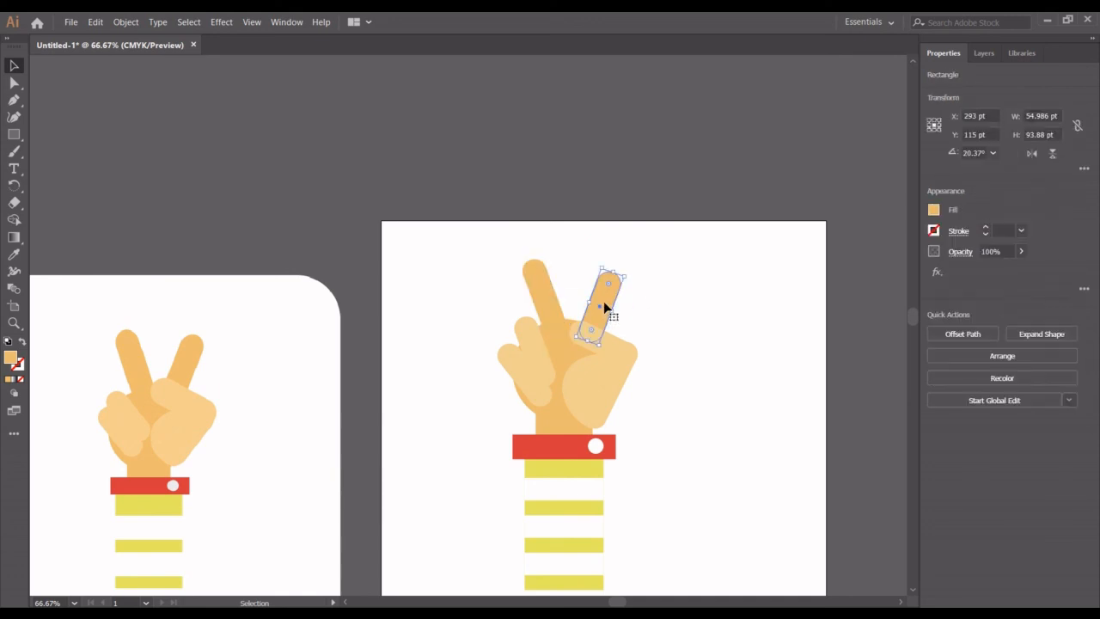
pyautogui.moveTo(615, 271); pyautogui.dragTo(614, 254)
pyautogui.click(659, 298)
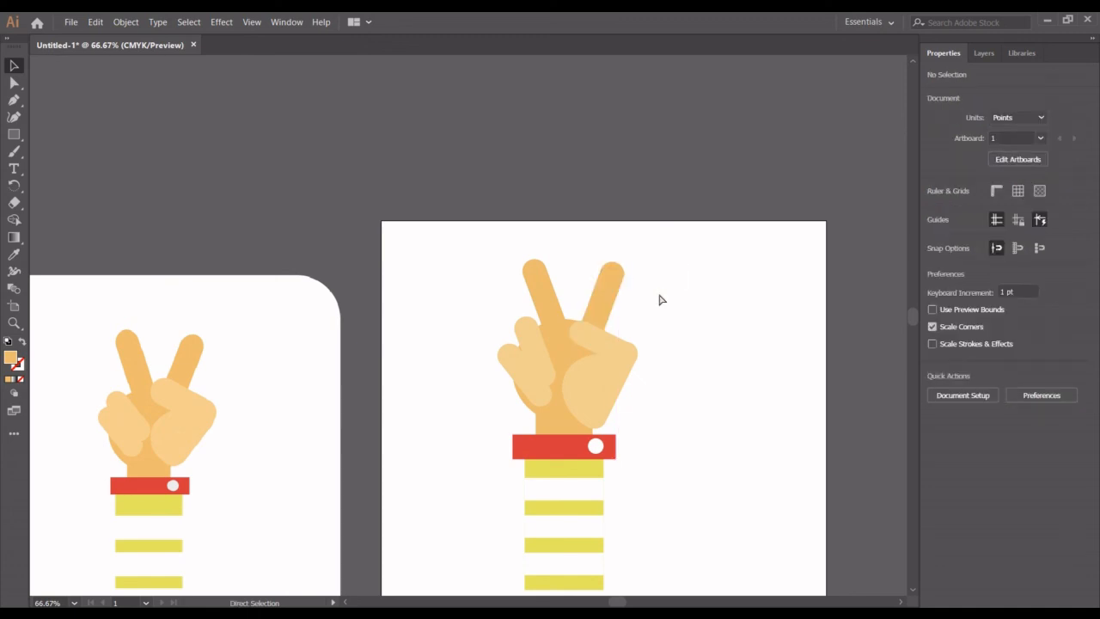
# Extend the upper light finger toward the palm's centre to about 103 × 67 pt
pyautogui.hotkey('ctrl', '-')
pyautogui.hotkey('ctrl', '-')
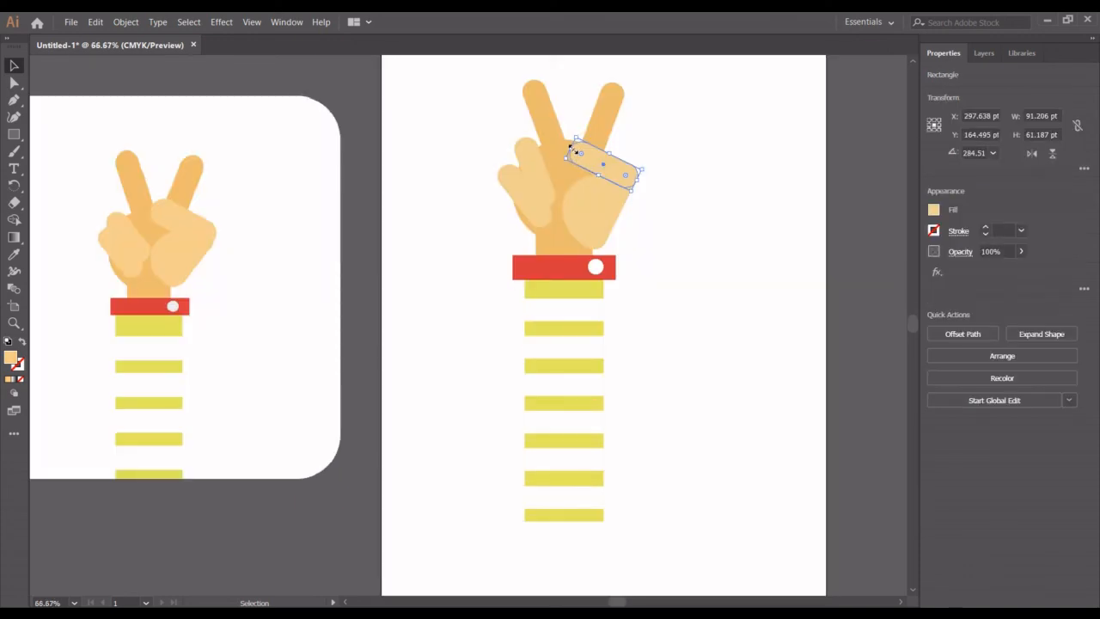
pyautogui.moveTo(573, 149); pyautogui.dragTo(563, 143)
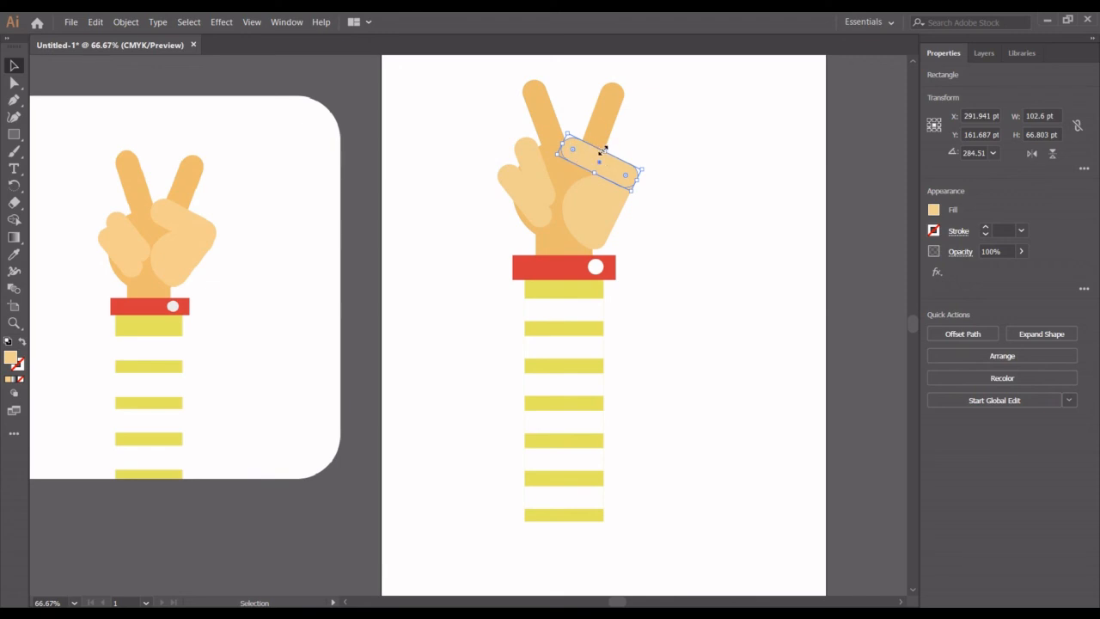
pyautogui.click(679, 154)
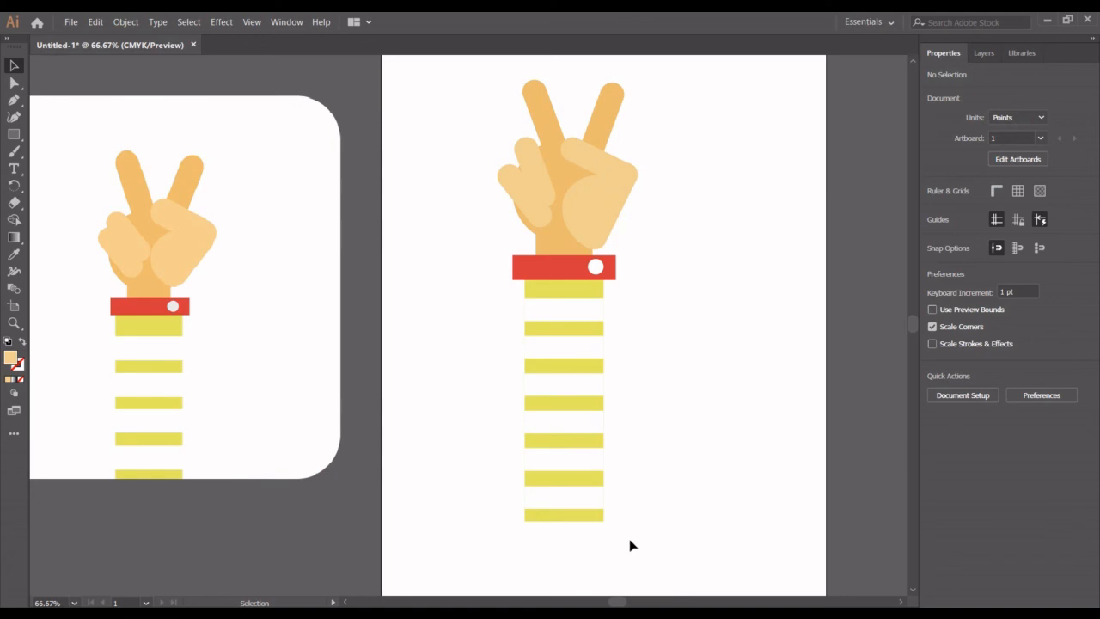
# Select all parts of the hand, cuff and striped sleeve and group them
pyautogui.moveTo(630, 546); pyautogui.dragTo(489, 85)
pyautogui.hotkey('ctrl', 'g')
pyautogui.click(732, 244)
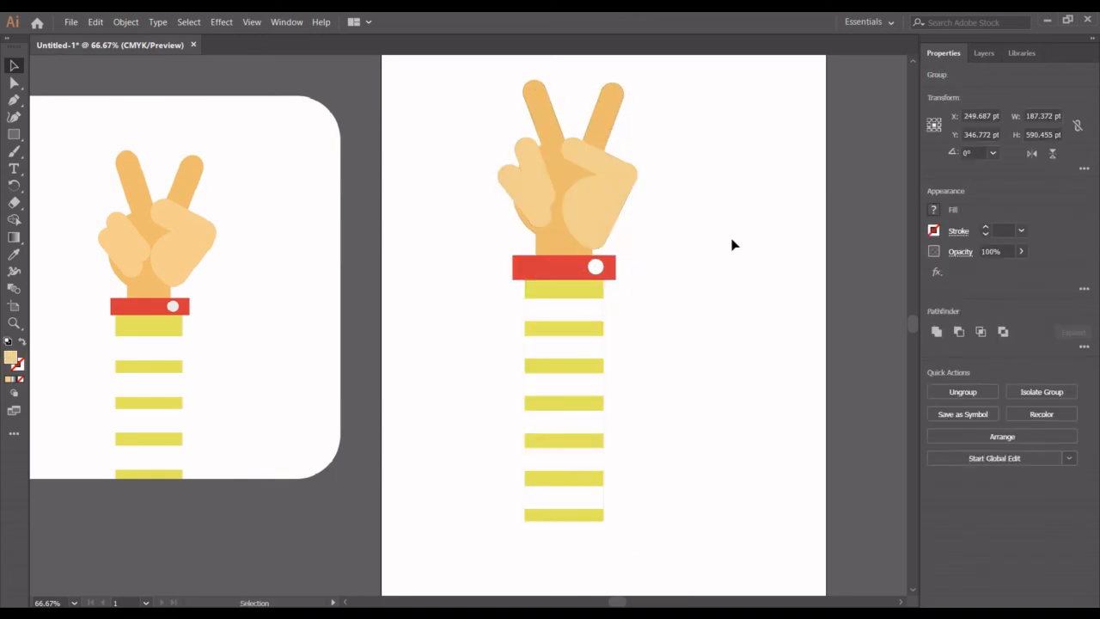